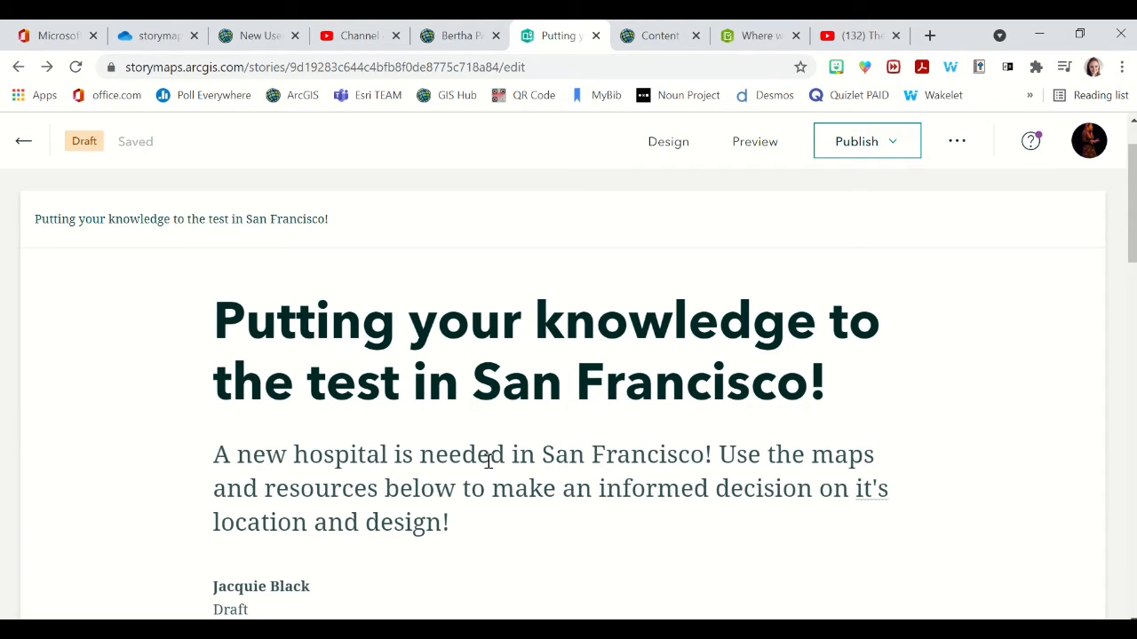
# View the ArcGIS StoryMaps stories page from the organization's apps, and return to the San Francisco story draft
pyautogui.click(460, 38)
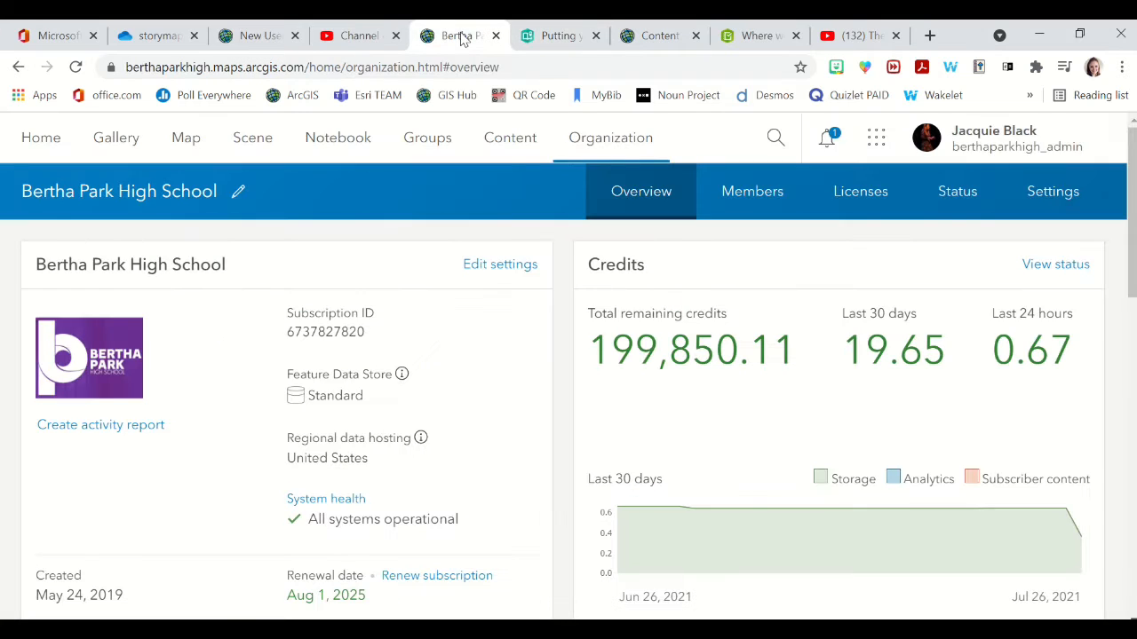
pyautogui.click(877, 139)
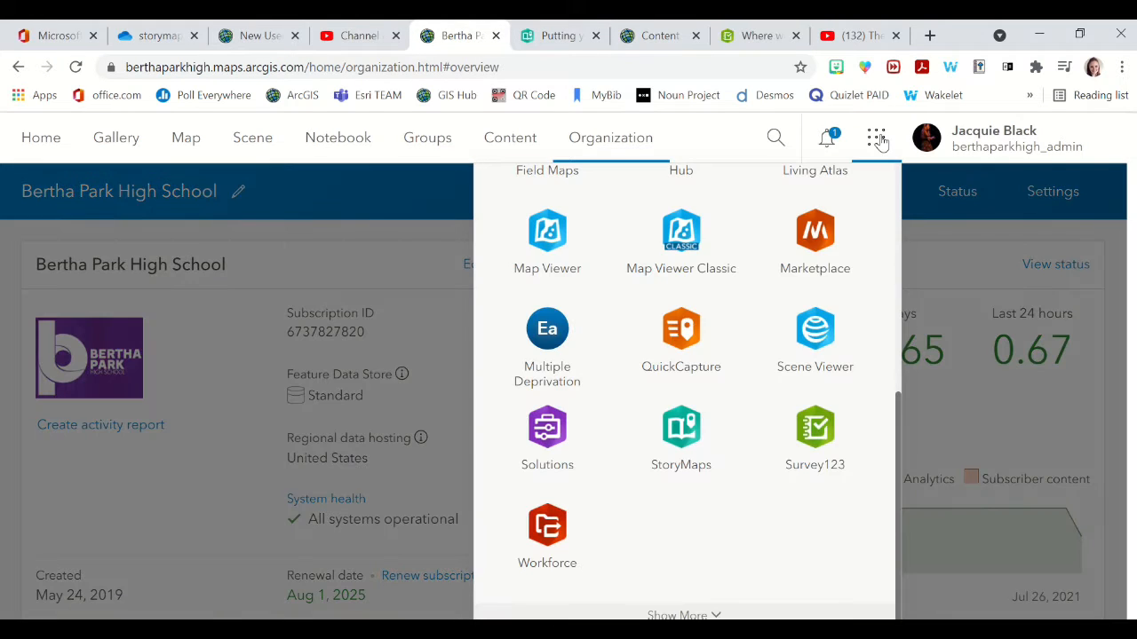
pyautogui.click(687, 442)
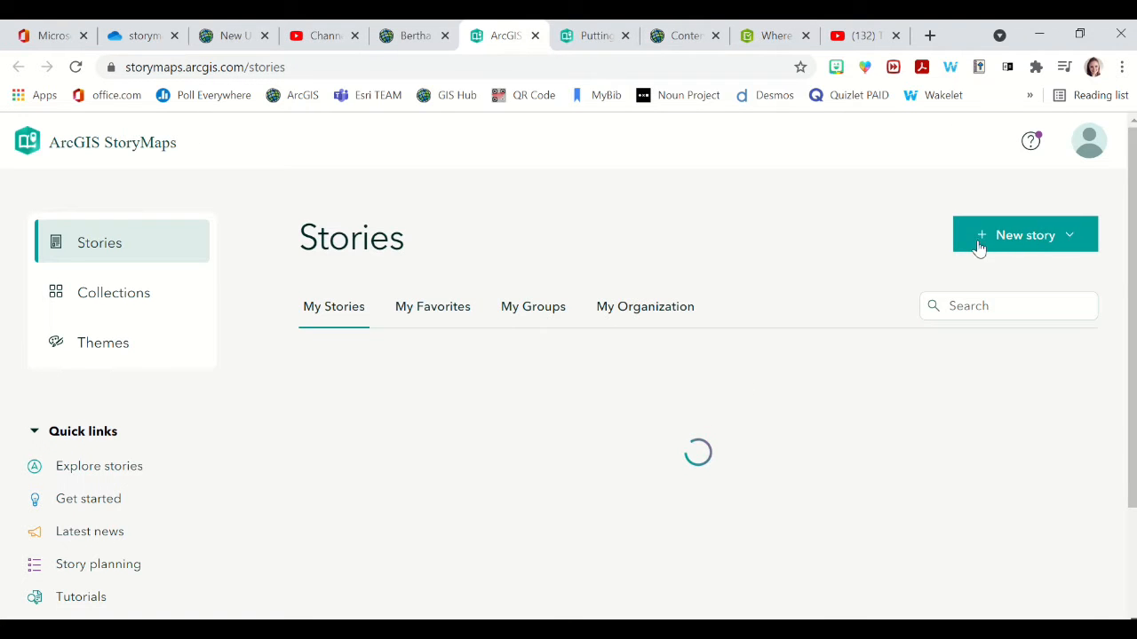
pyautogui.click(535, 36)
pyautogui.click(499, 35)
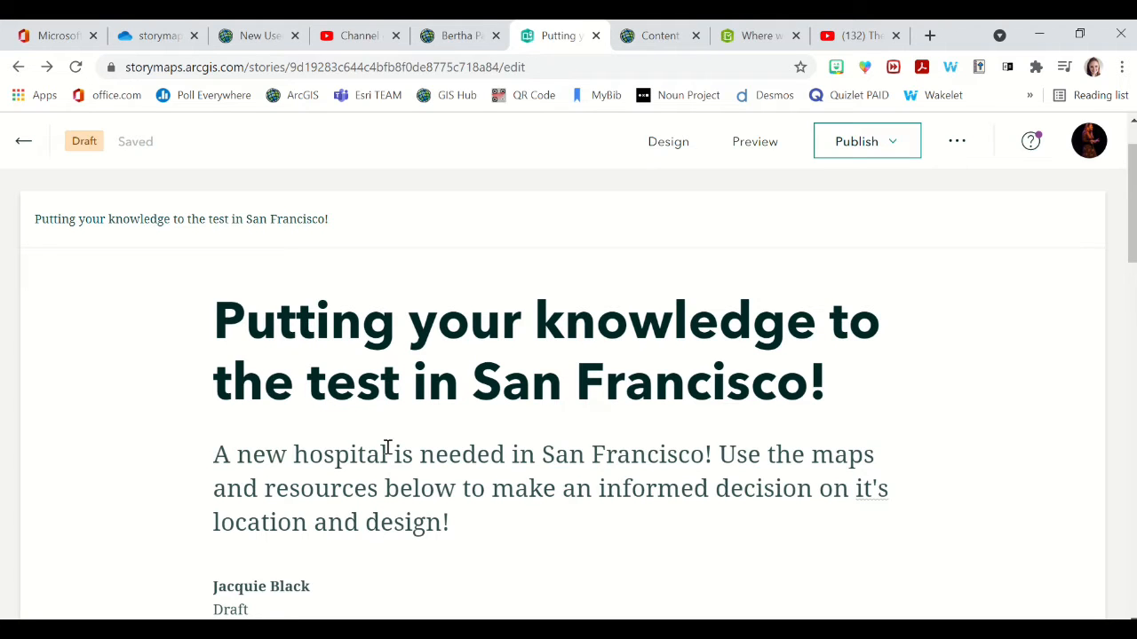
# Add the paragraph "Use this map to understand the best location for a new hospital in San Francisco!" to the sidecar's narrative area
pyautogui.scroll(-1, 388, 447)
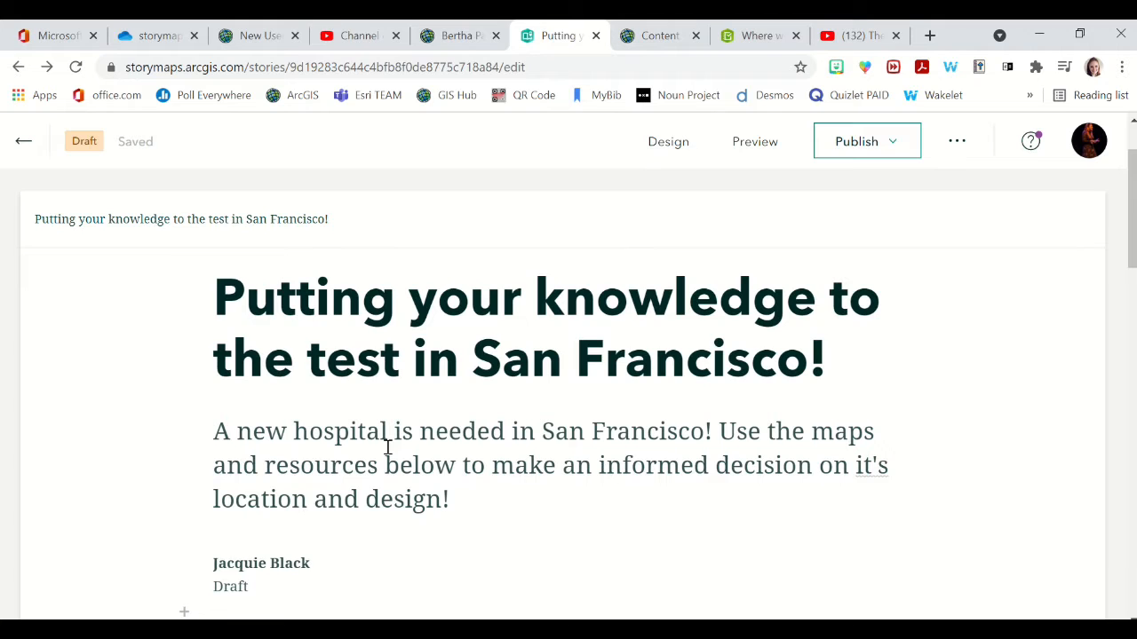
pyautogui.scroll(-1, 387, 448)
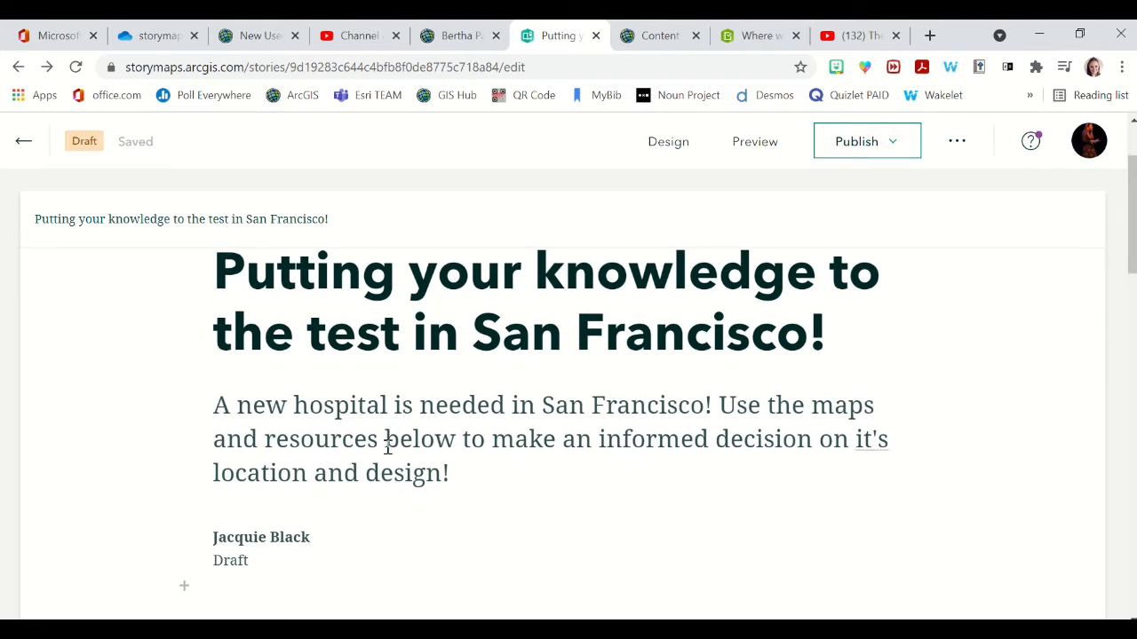
pyautogui.scroll(-4, 388, 447)
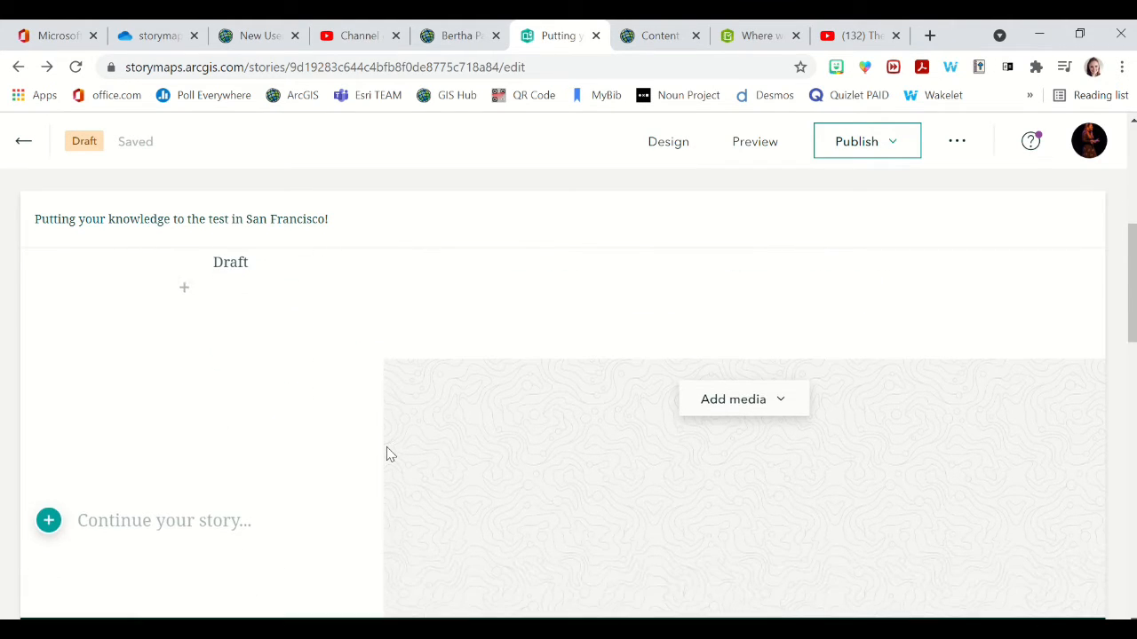
pyautogui.scroll(-1, 390, 454)
pyautogui.scroll(-1, 387, 454)
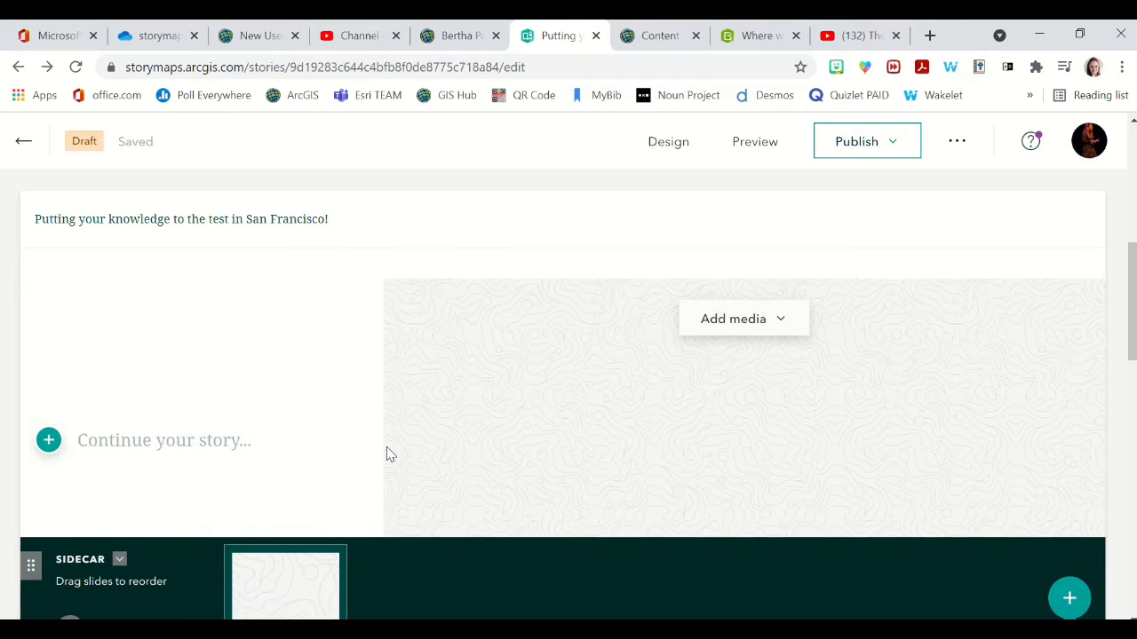
pyautogui.click(49, 435)
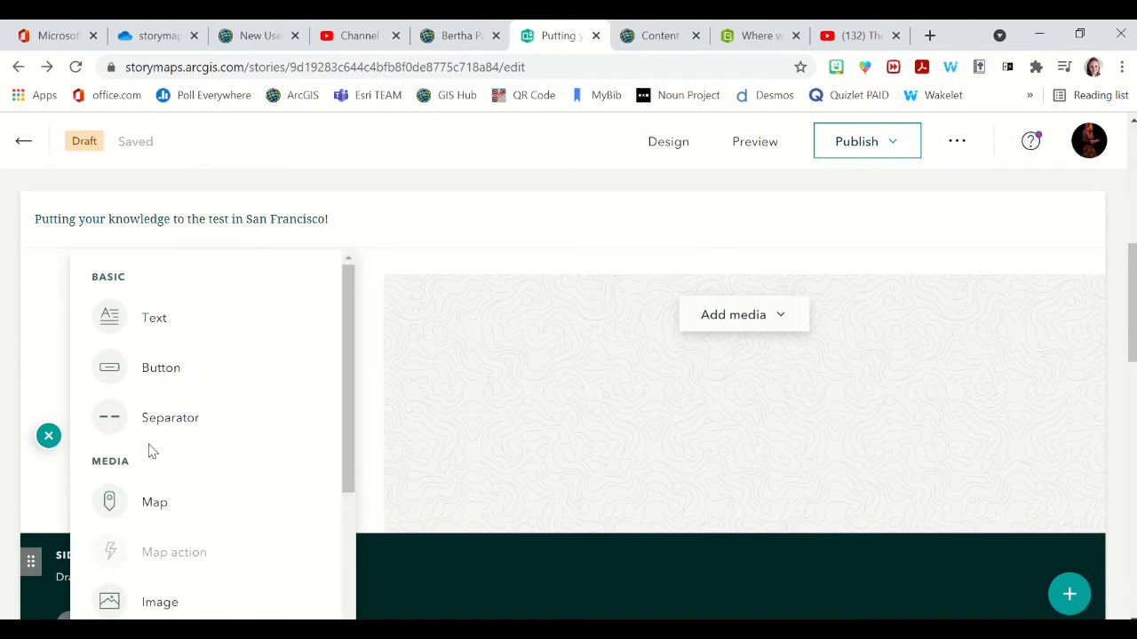
pyautogui.click(153, 336)
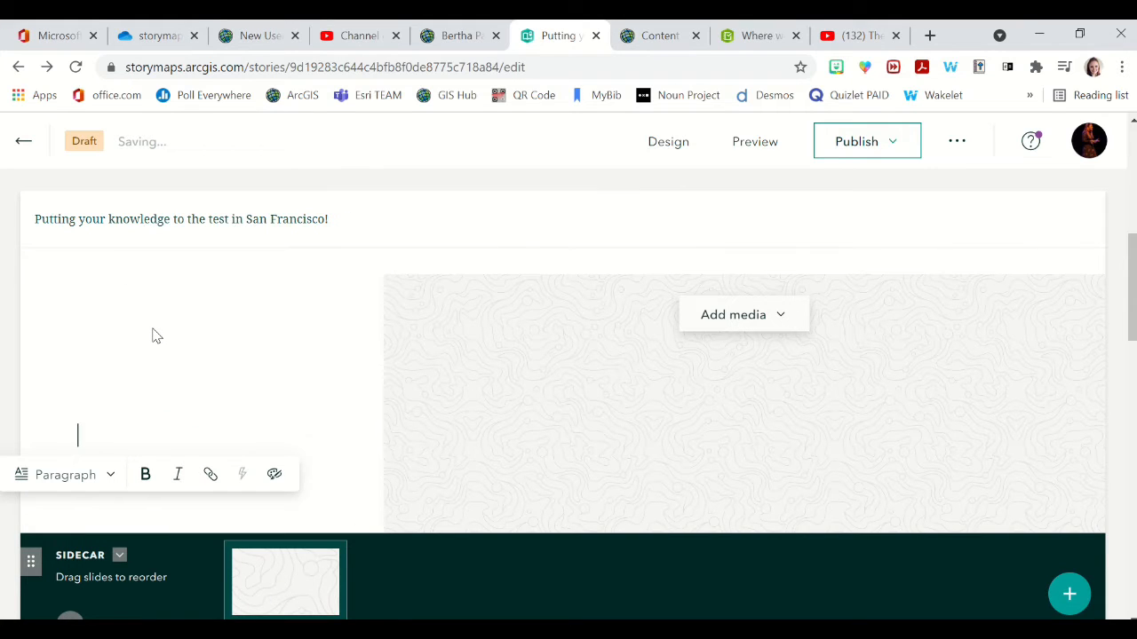
pyautogui.write('Use this map to under')
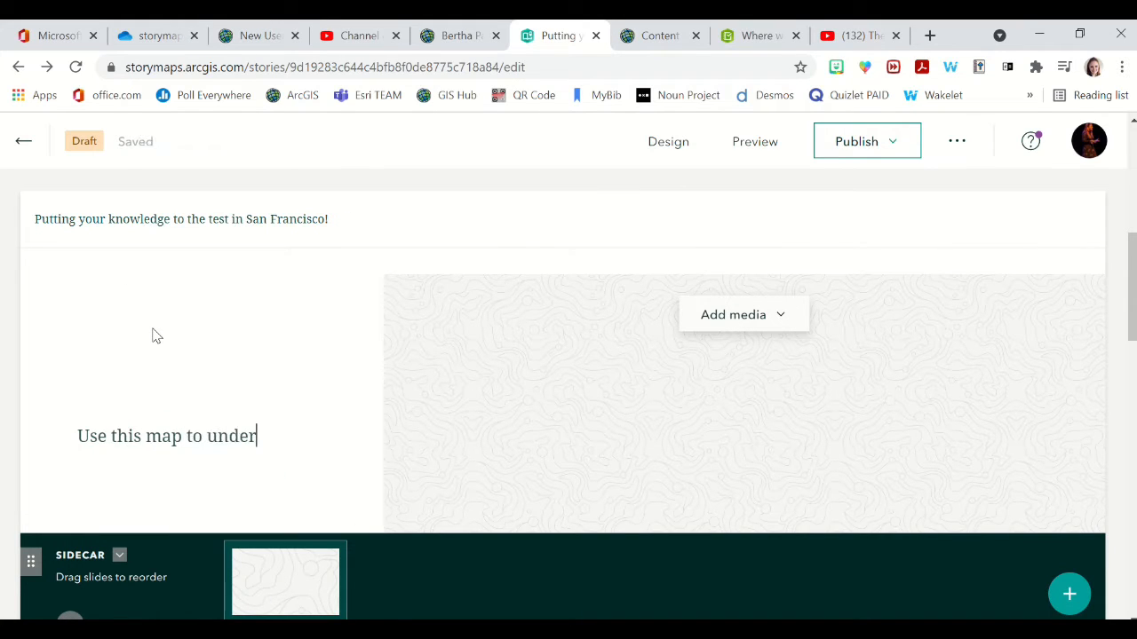
pyautogui.write('stand the best location for a new hop')
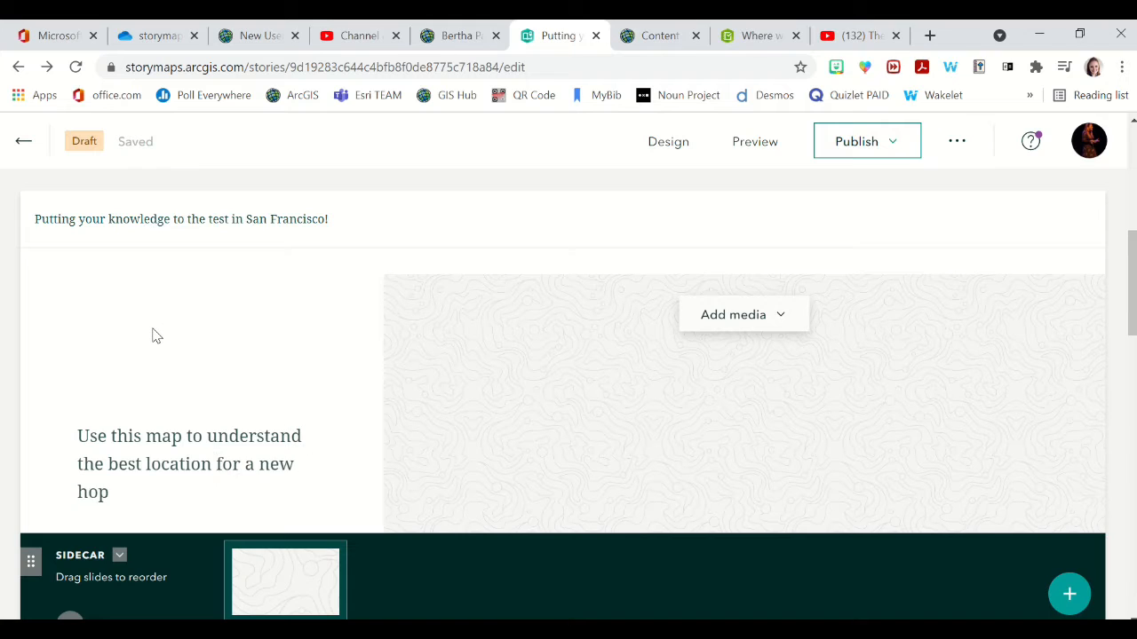
pyautogui.press('BackSpace')
pyautogui.write('spital in San Francisco.')
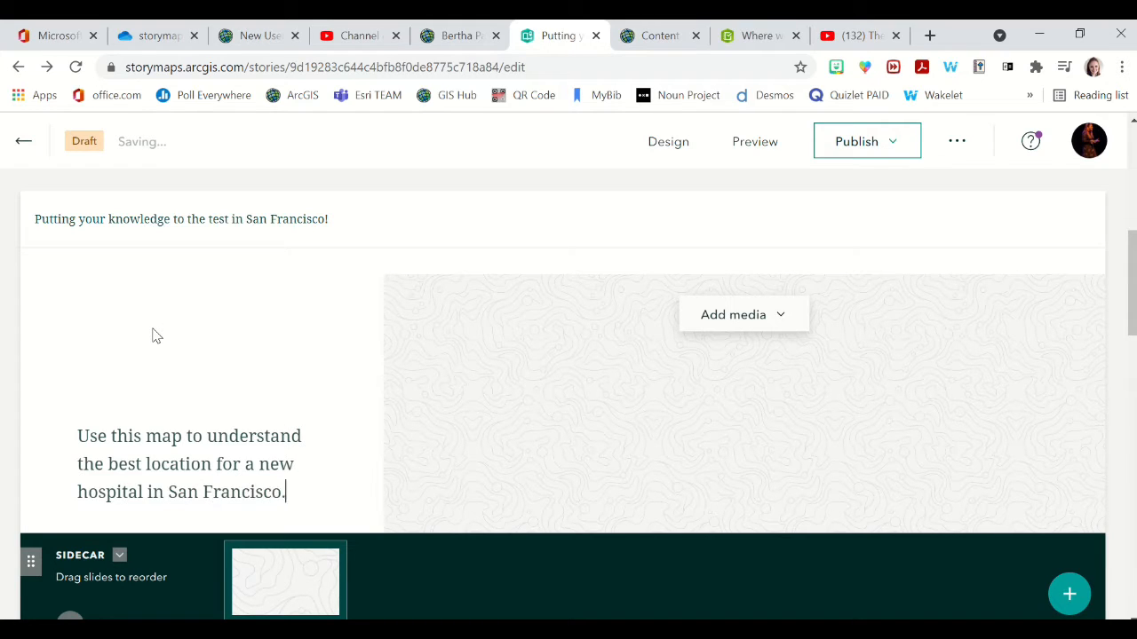
pyautogui.press('BackSpace')
pyautogui.write('!')
pyautogui.click(761, 313)
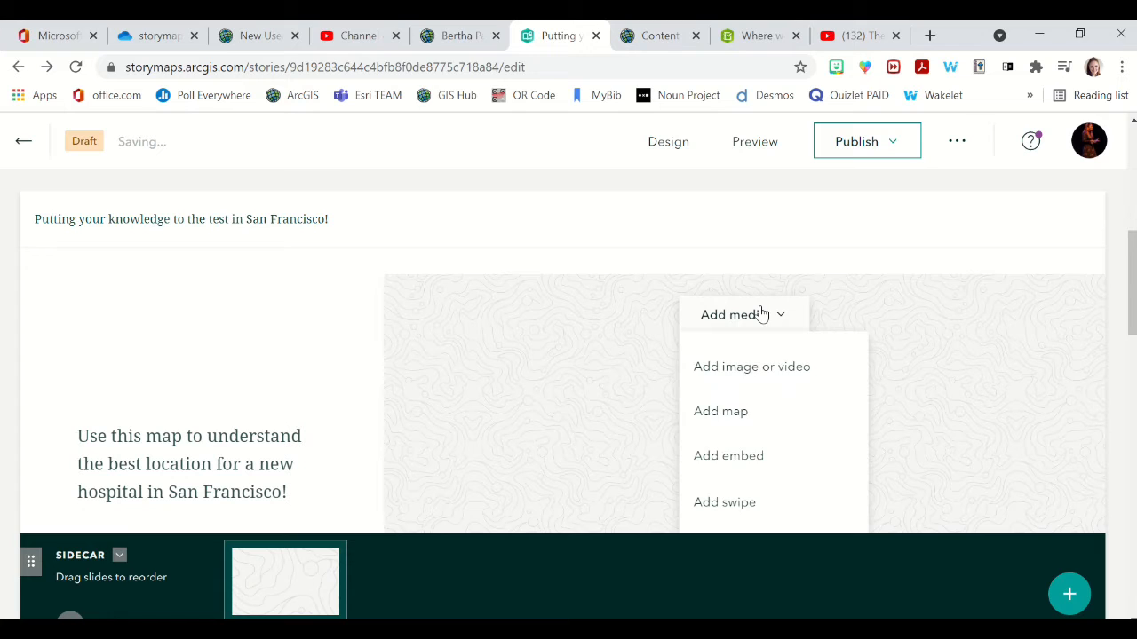
pyautogui.click(744, 411)
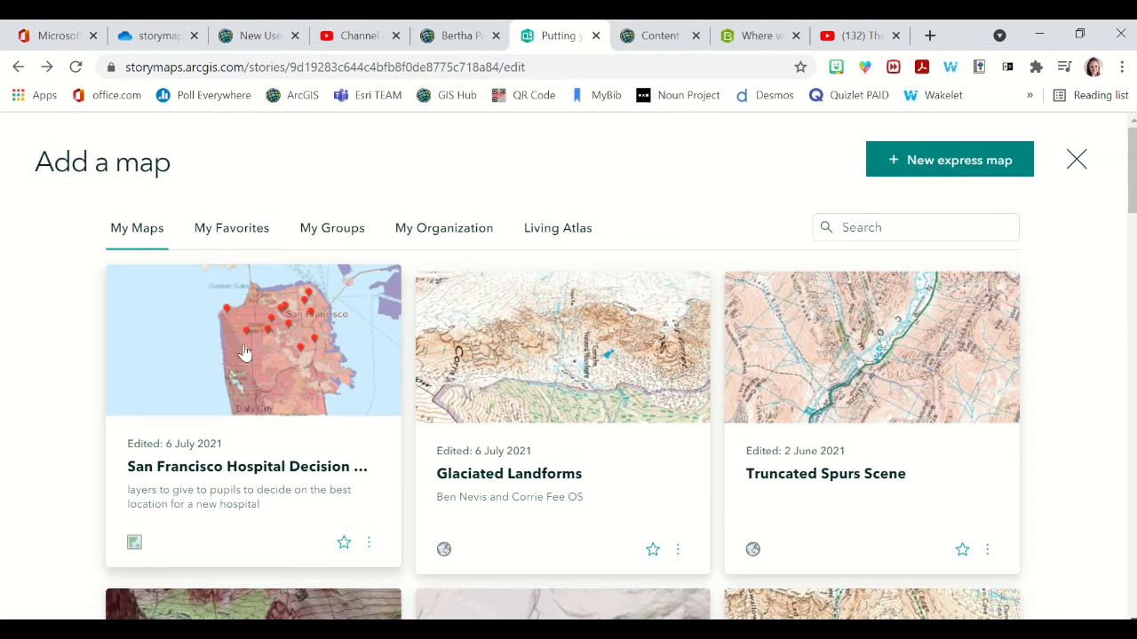
pyautogui.click(251, 351)
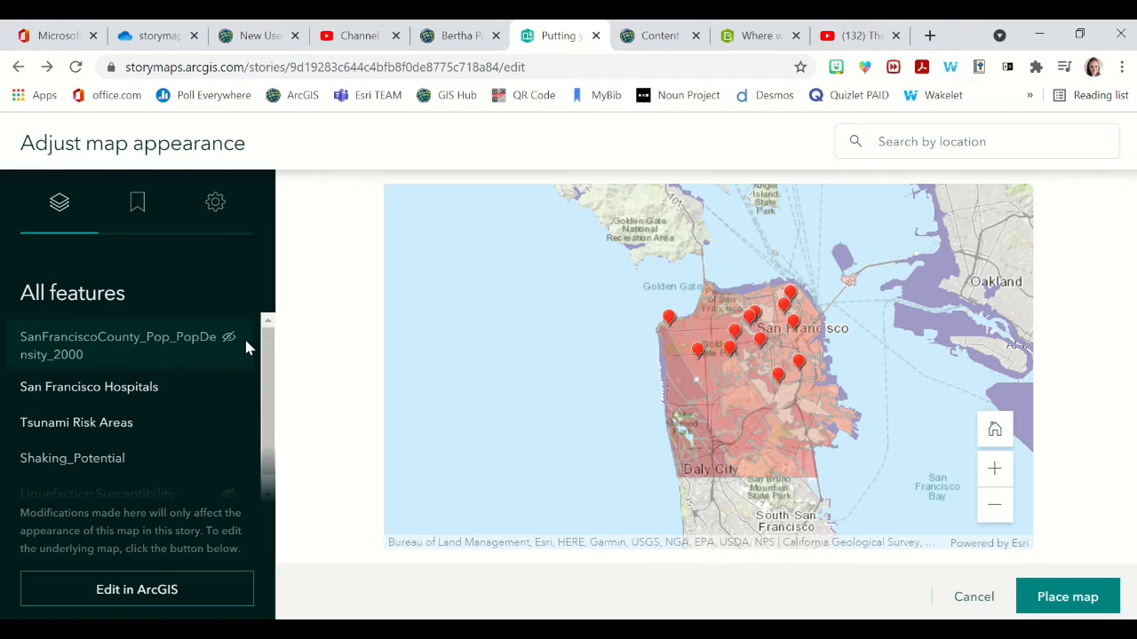
pyautogui.click(228, 337)
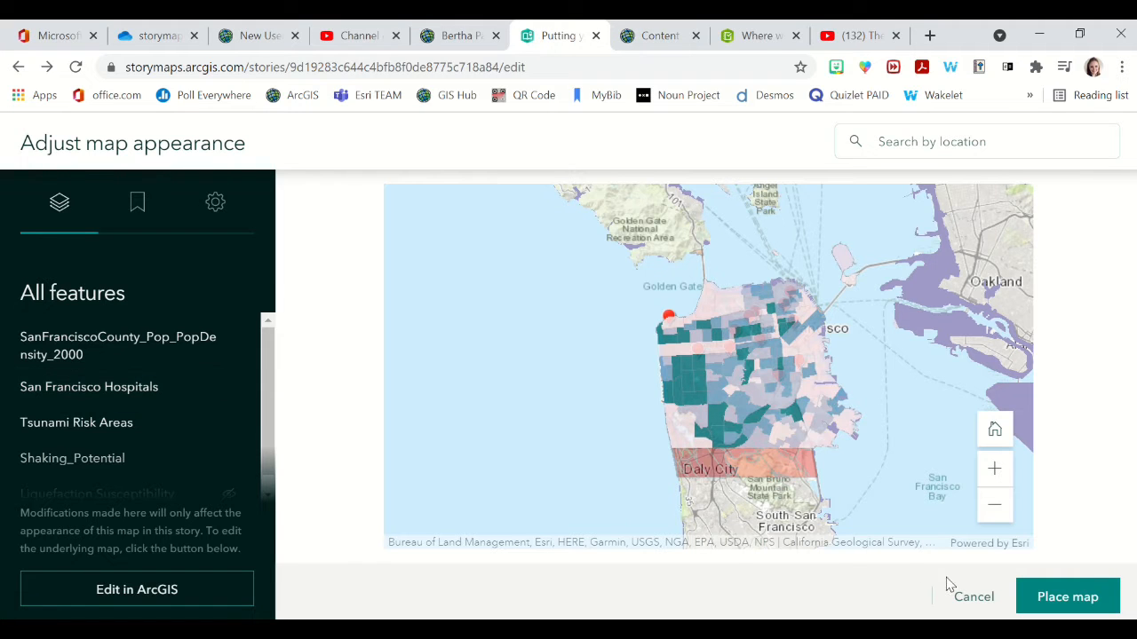
pyautogui.click(966, 599)
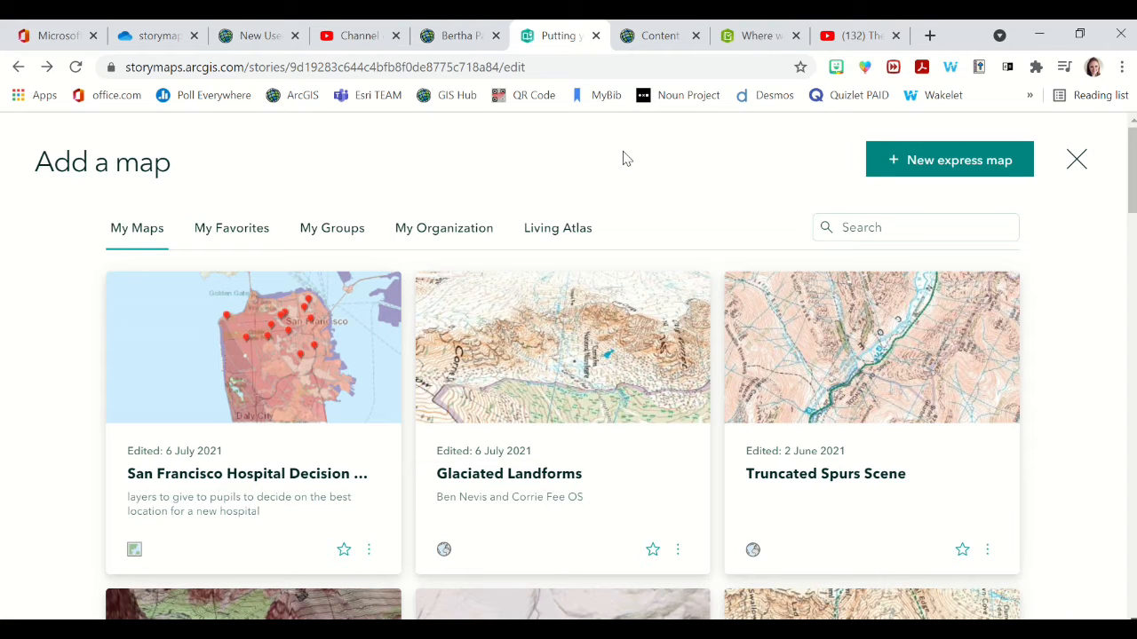
# Open the item page of the San Francisco Hospital Decision Making Exercise web map from My Content in ArcGIS Online
pyautogui.click(658, 37)
pyautogui.scroll(5, 256, 325)
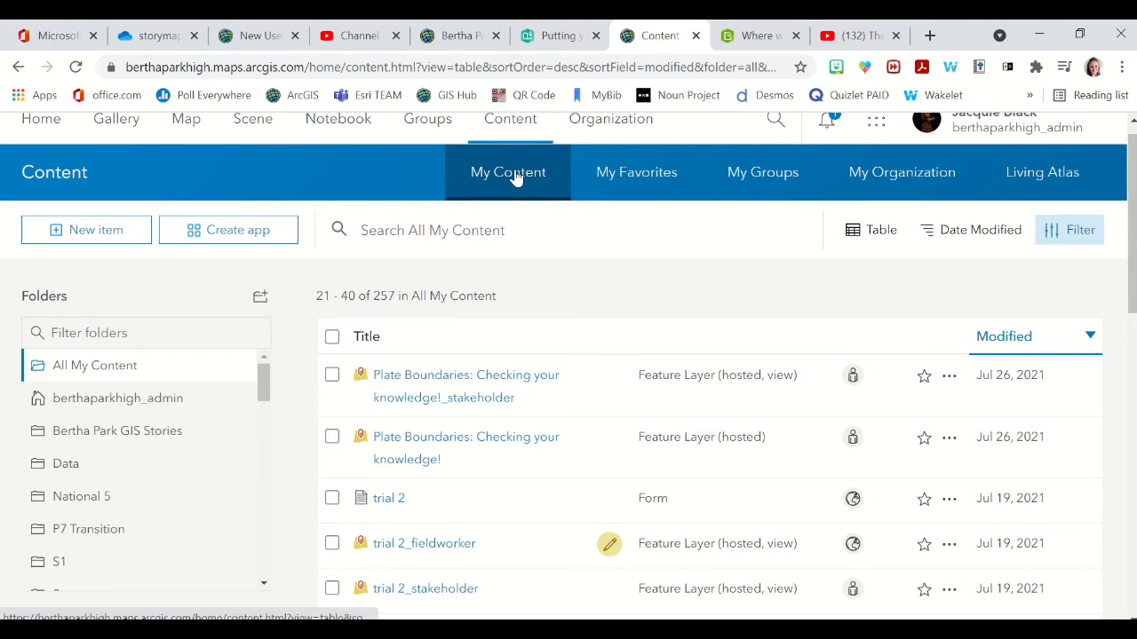
pyautogui.scroll(-3, 467, 485)
pyautogui.scroll(-1, 467, 485)
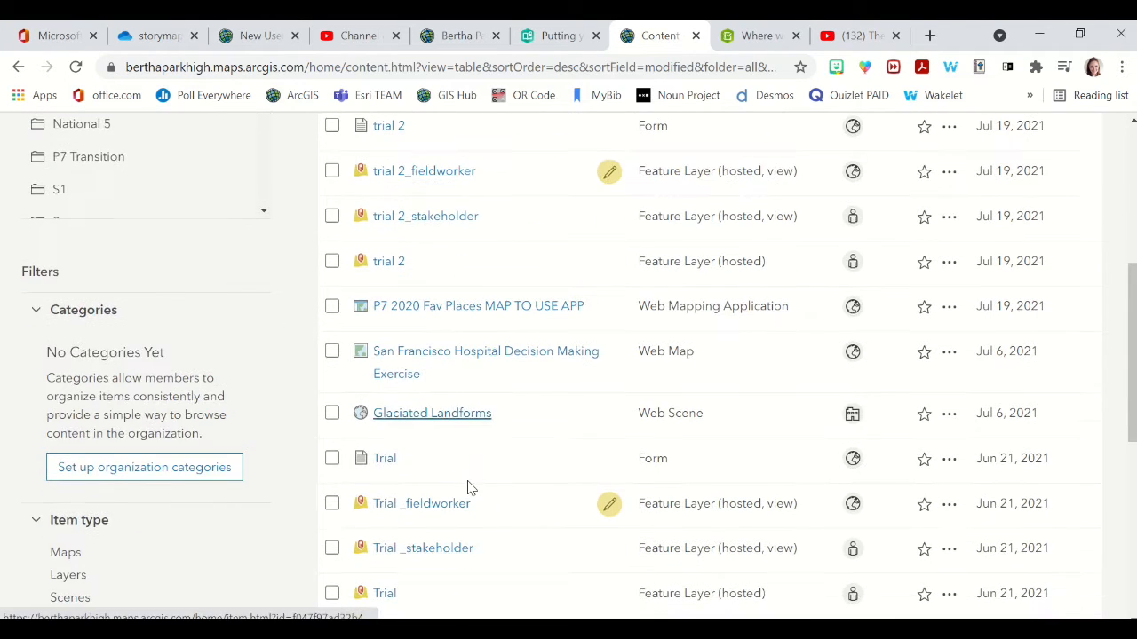
pyautogui.click(383, 364)
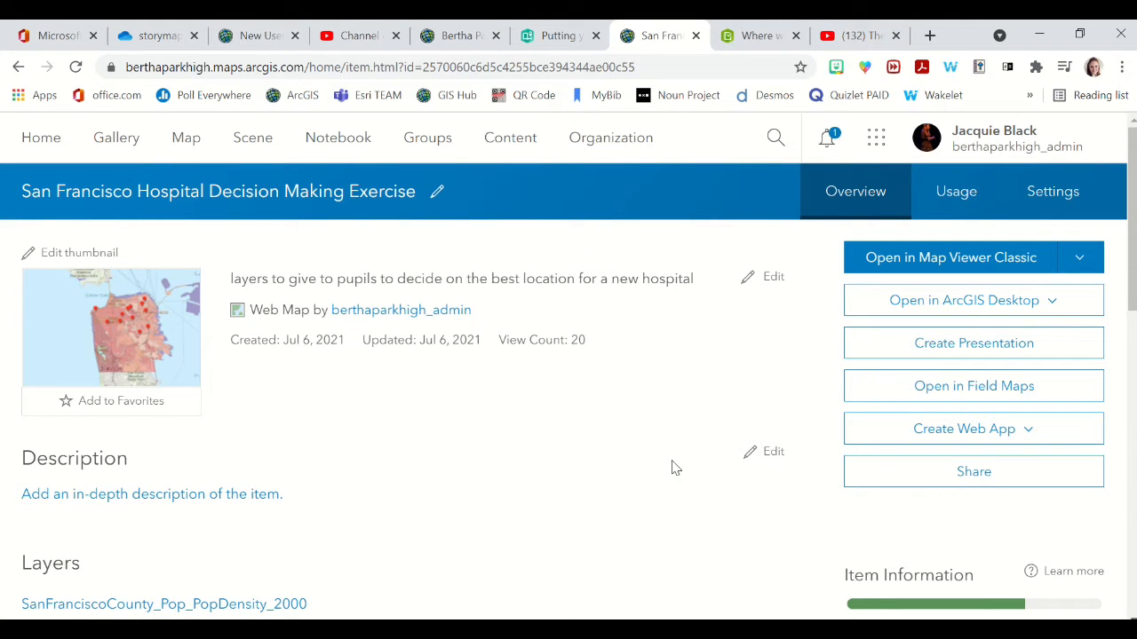
# Start a web app from this map with Instant Apps, searching for "legend" and choosing the Interactive Legend template
pyautogui.click(940, 430)
pyautogui.scroll(-3, 724, 444)
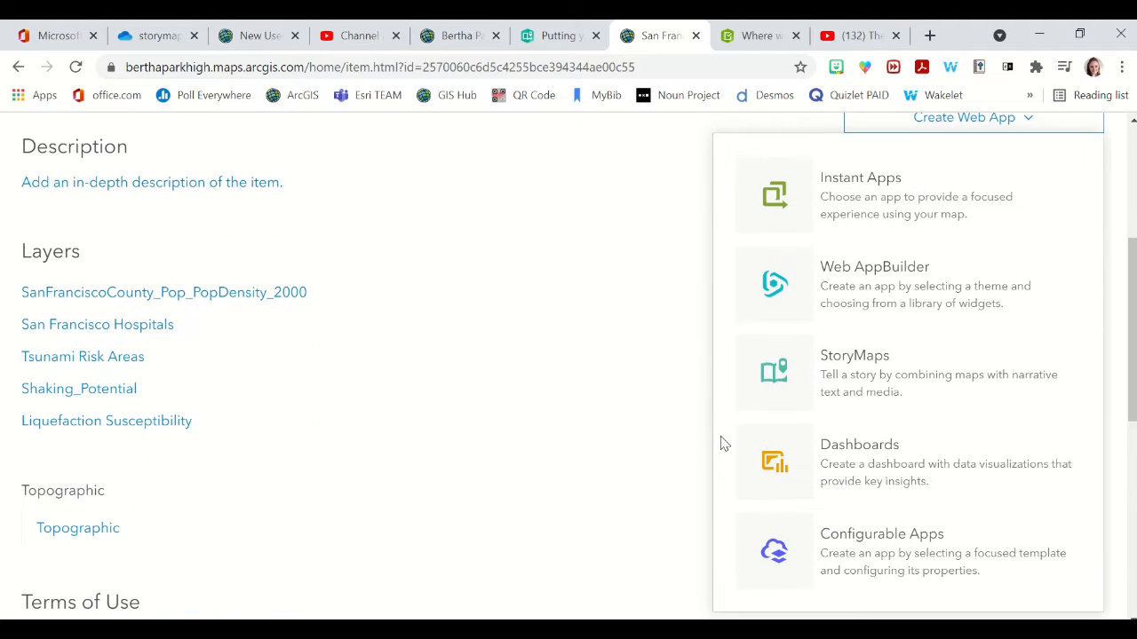
pyautogui.scroll(-1, 724, 444)
pyautogui.click(888, 503)
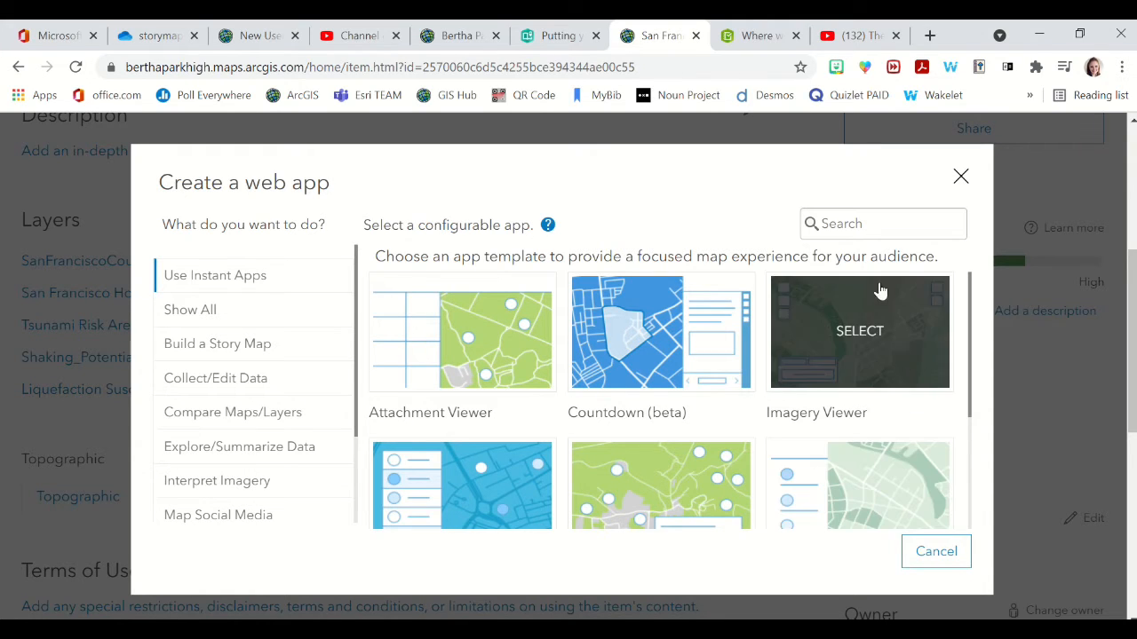
pyautogui.click(852, 219)
pyautogui.write('legend')
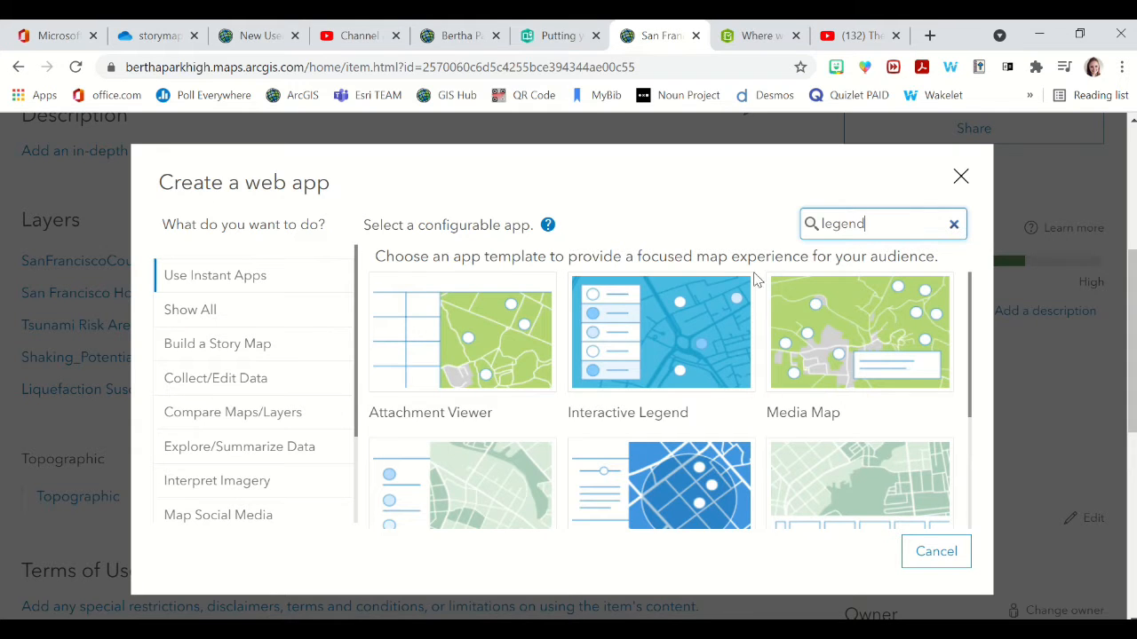
pyautogui.click(679, 338)
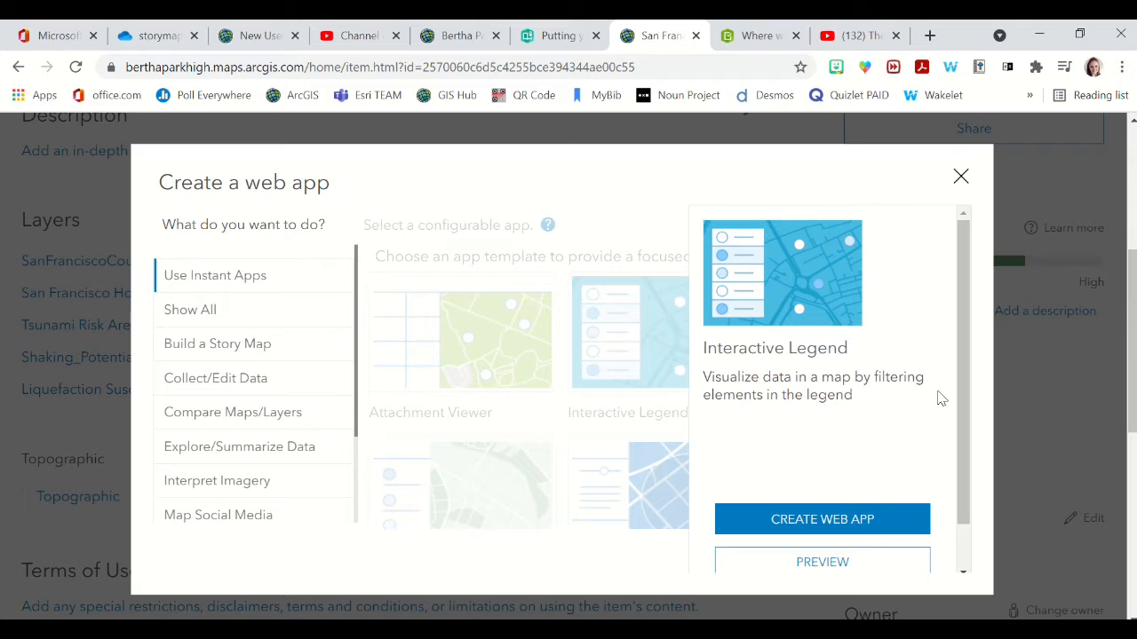
pyautogui.scroll(-1, 883, 407)
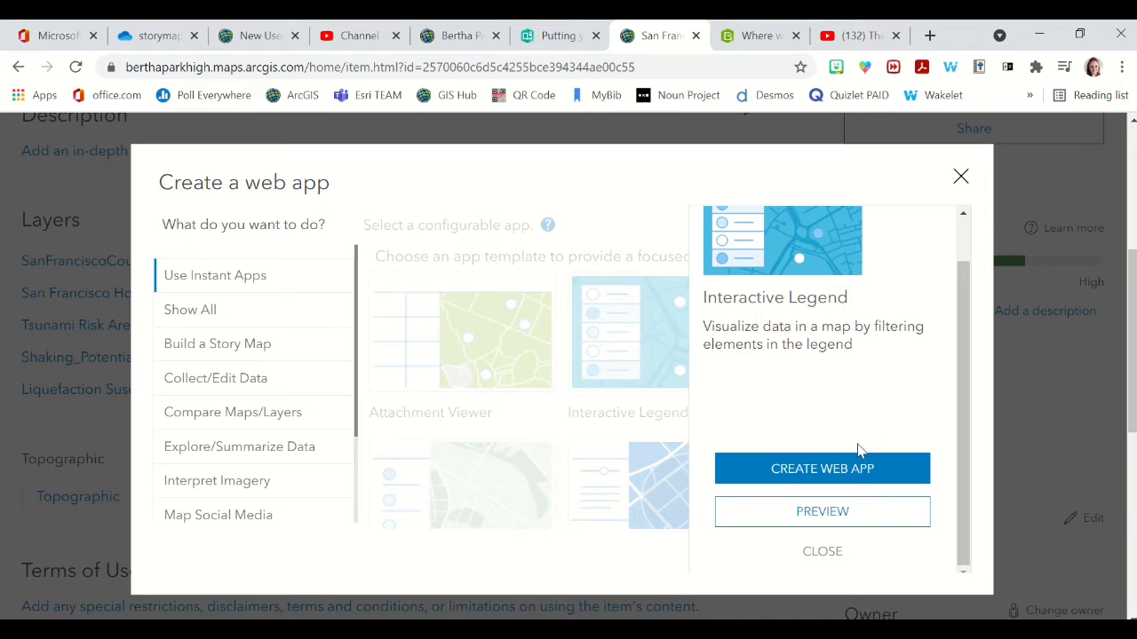
pyautogui.click(822, 471)
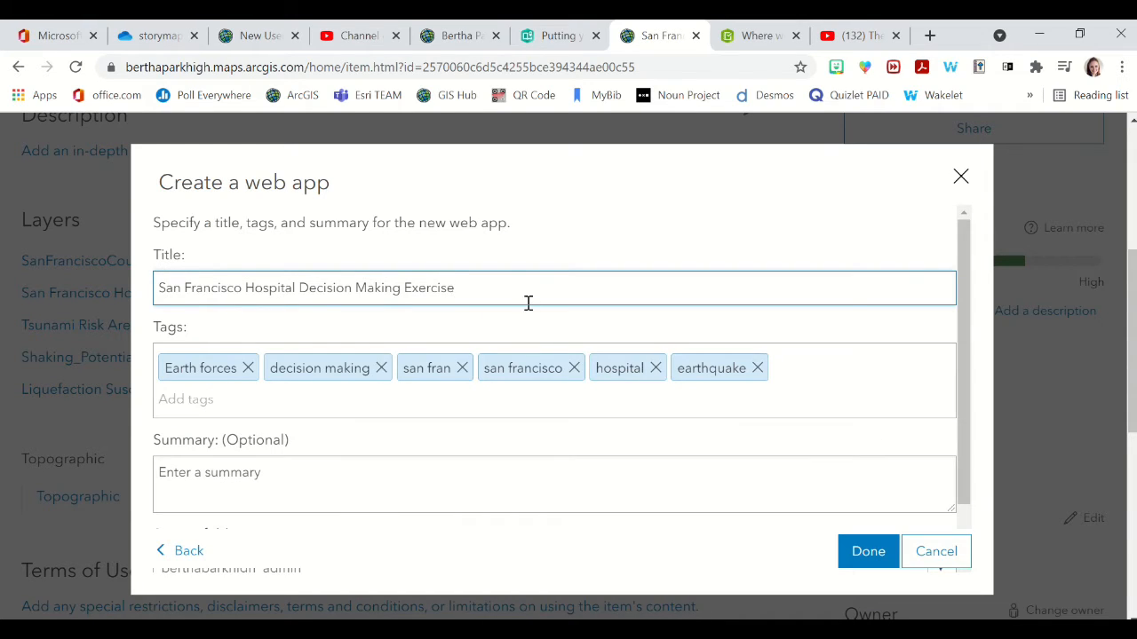
# Title the web app "San Francisco Hospital Decision Making Exercise APP" and create it
pyautogui.write('App')
pyautogui.write('PP')
pyautogui.click(860, 554)
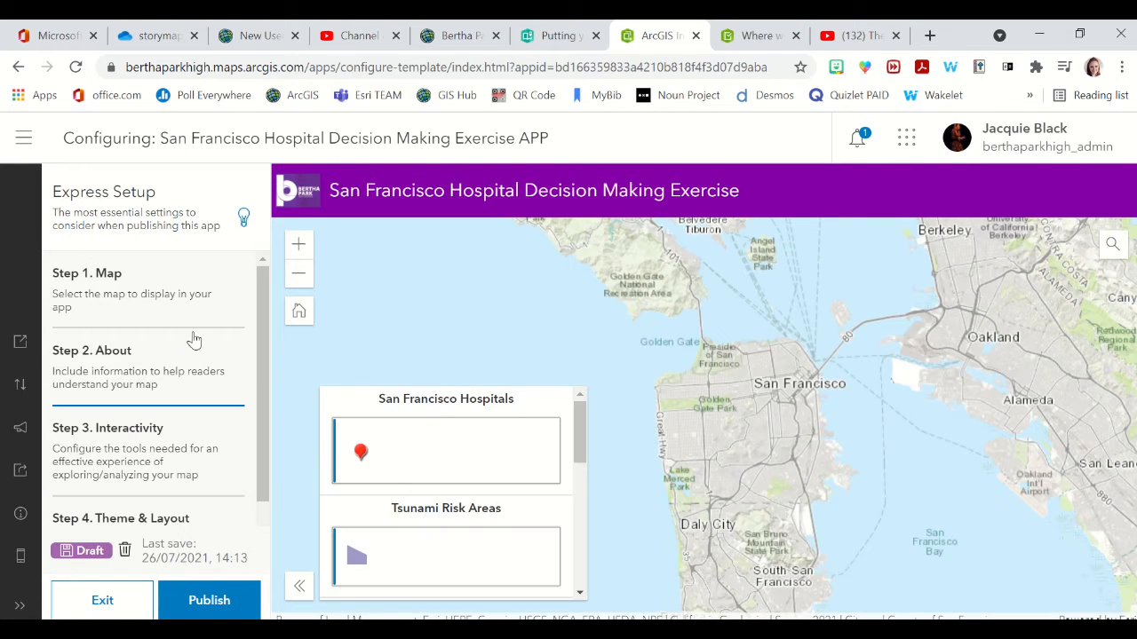
# Review the selected map, its details and its accessibility description in the Map step of Express Setup
pyautogui.click(107, 279)
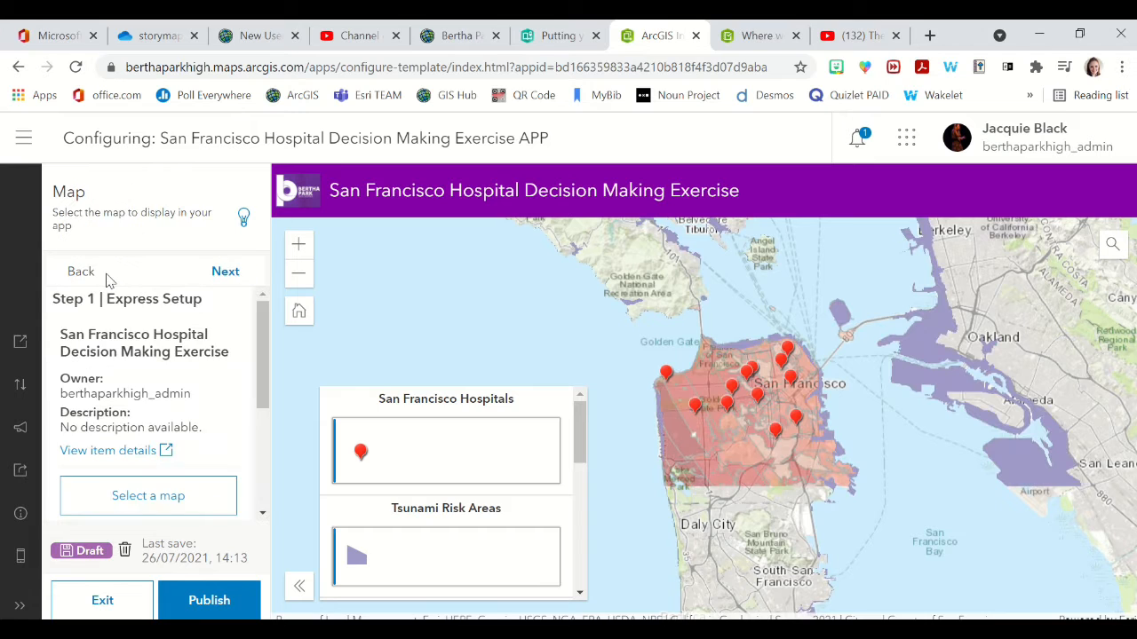
pyautogui.scroll(-3, 175, 379)
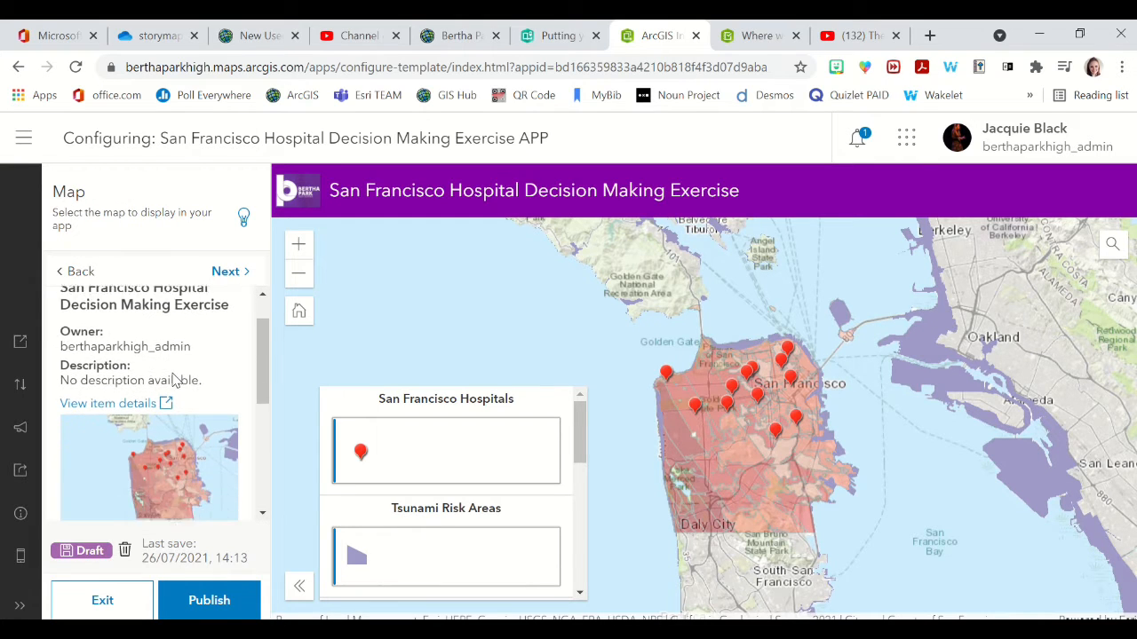
pyautogui.scroll(1, 175, 380)
pyautogui.scroll(-3, 174, 382)
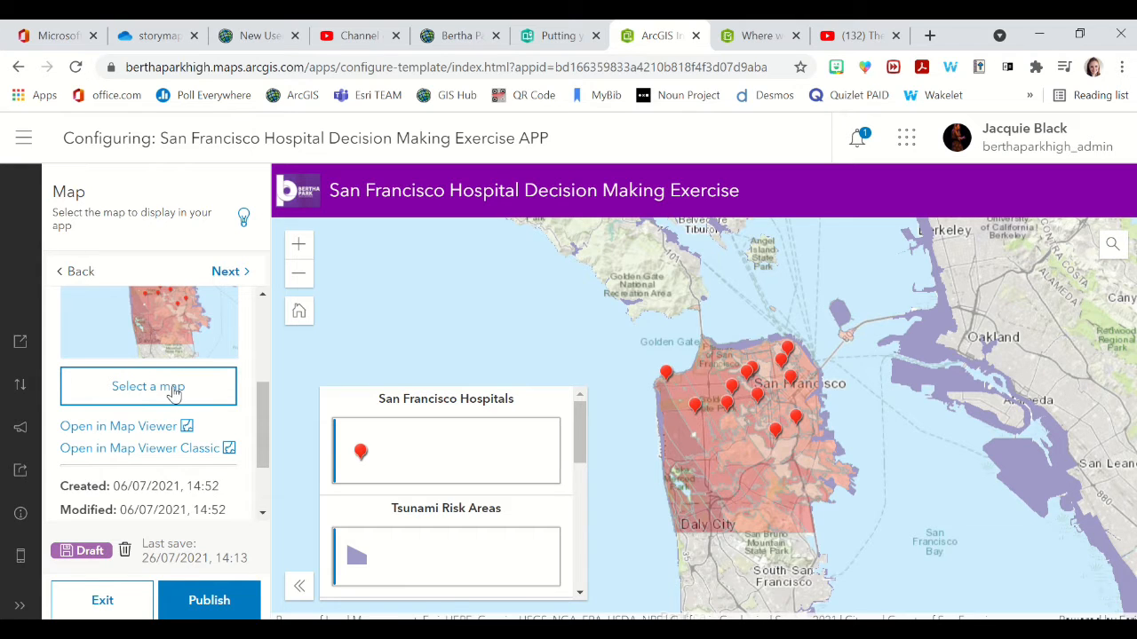
pyautogui.scroll(-2, 173, 391)
pyautogui.scroll(-1, 174, 391)
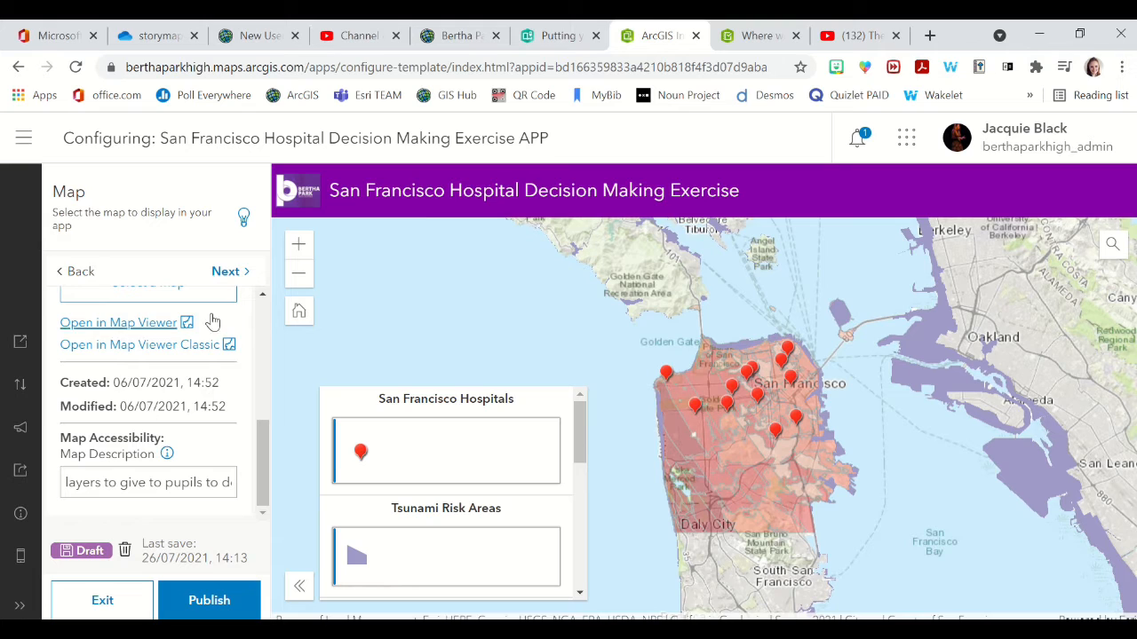
# Turn on the introduction panel and replace its title with instructions for using the legend buttons on danger zones, hospitals and population, leaving its content empty
pyautogui.click(228, 273)
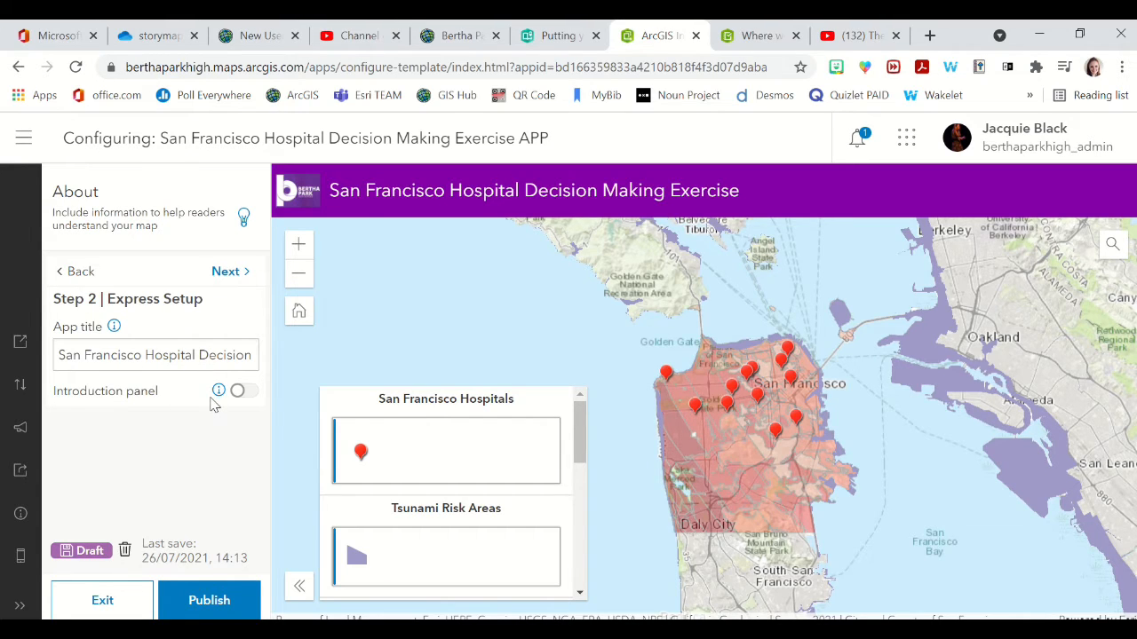
pyautogui.click(236, 390)
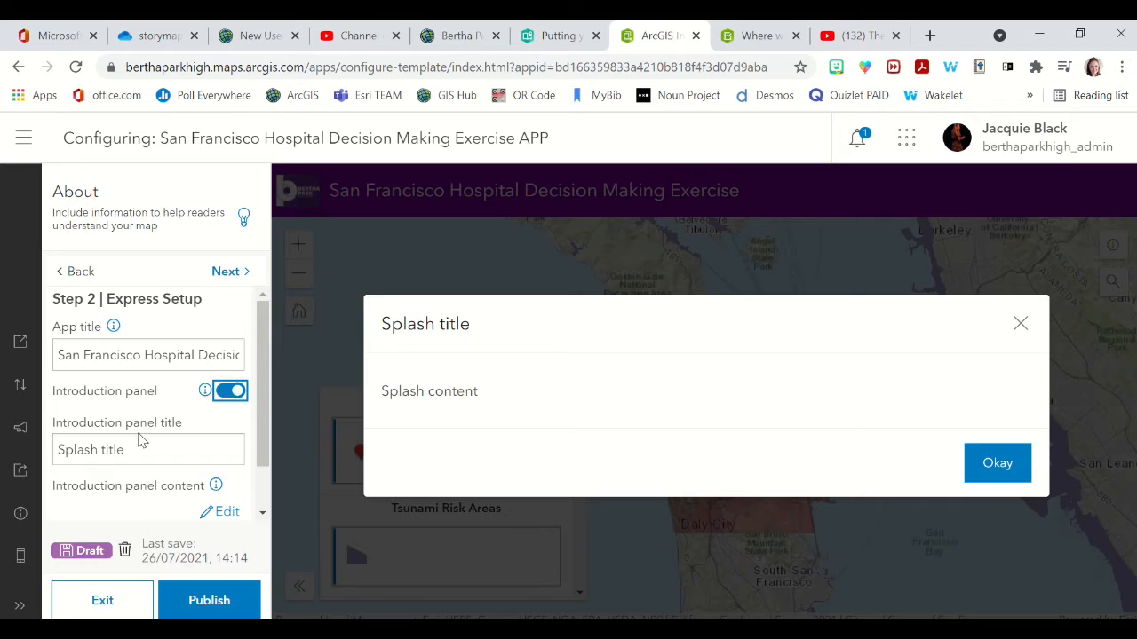
pyautogui.moveTo(132, 449); pyautogui.dragTo(44, 448)
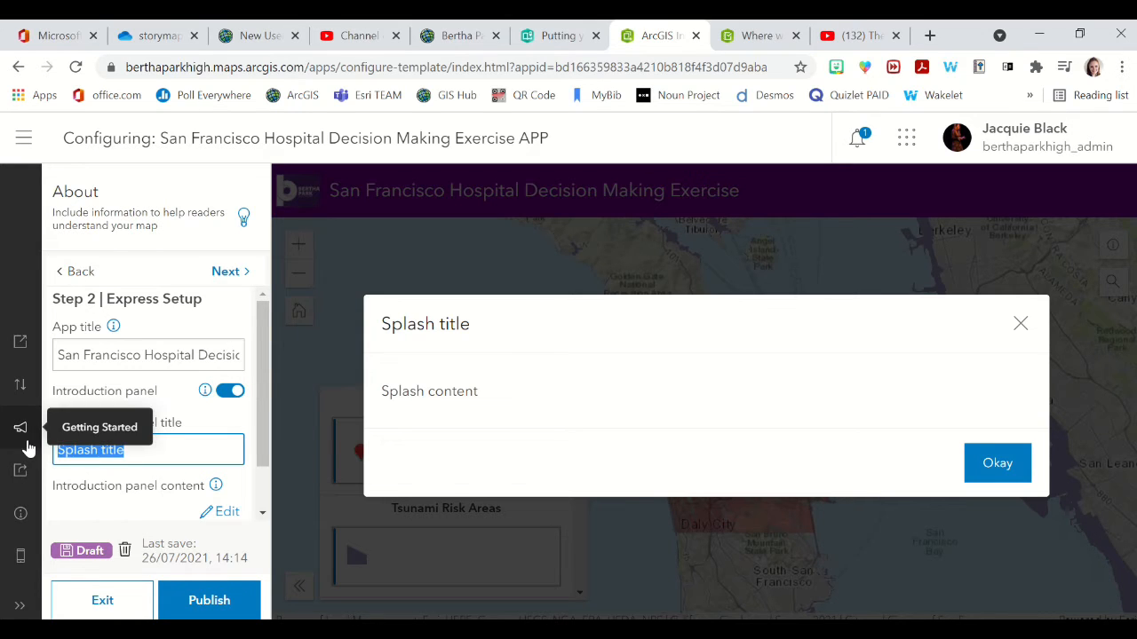
pyautogui.press('BackSpace')
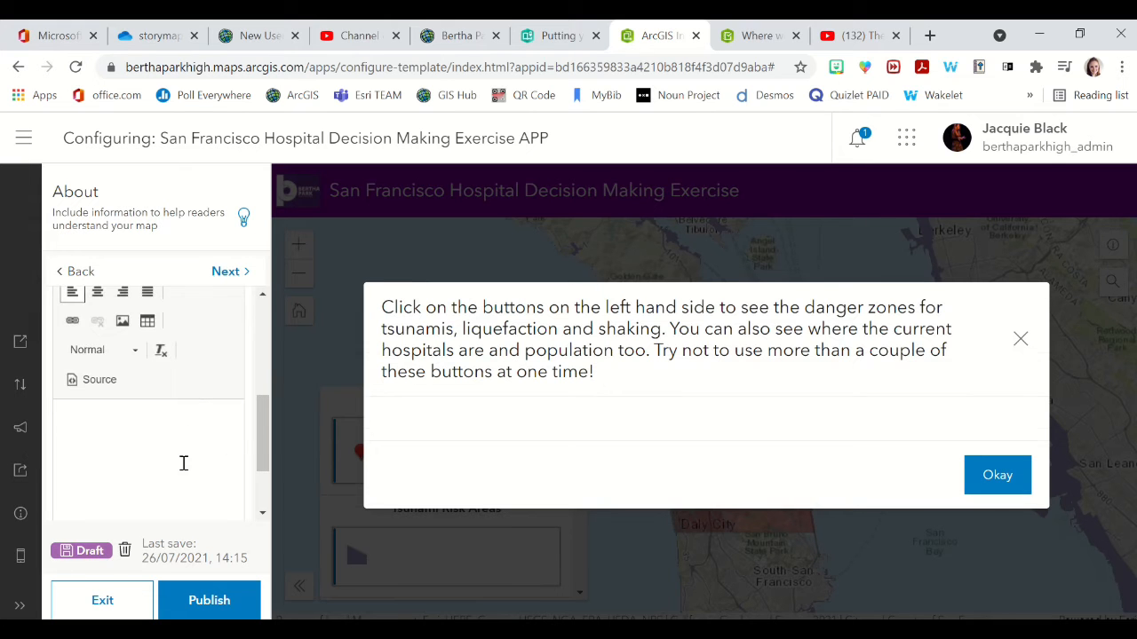
pyautogui.scroll(-2, 183, 465)
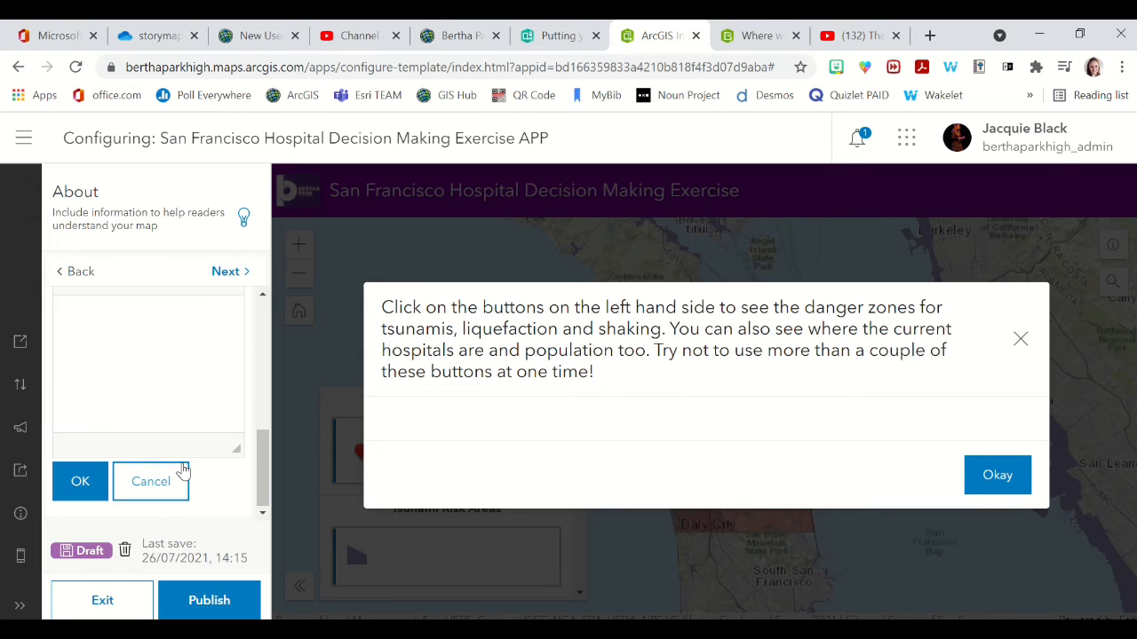
pyautogui.click(183, 470)
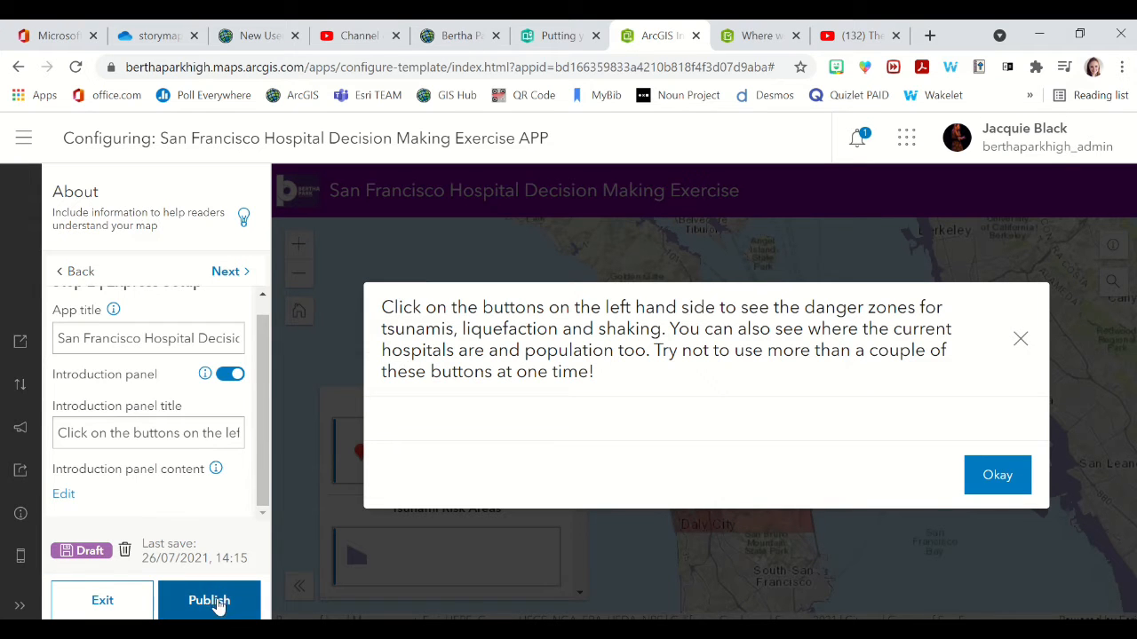
# Dismiss the introduction panel in the preview and try the legend's hospital, Tsunami Risk Areas and Shaking_Potential filters, including the Extreme, High and Medium classes
pyautogui.click(995, 480)
pyautogui.click(473, 437)
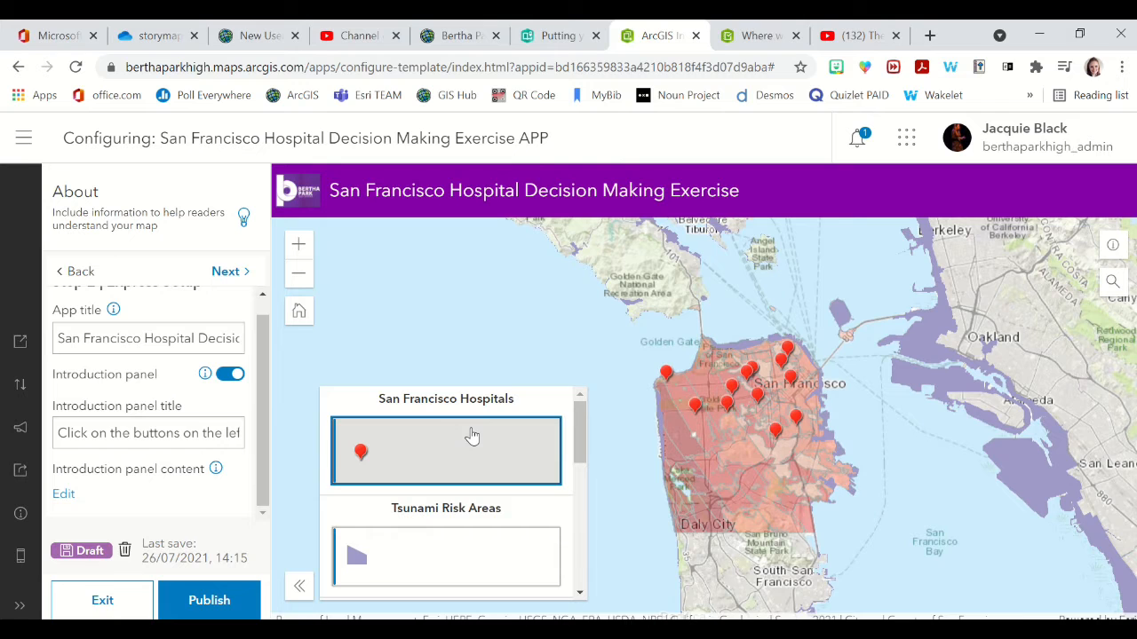
pyautogui.click(454, 557)
pyautogui.scroll(-3, 451, 549)
pyautogui.click(444, 533)
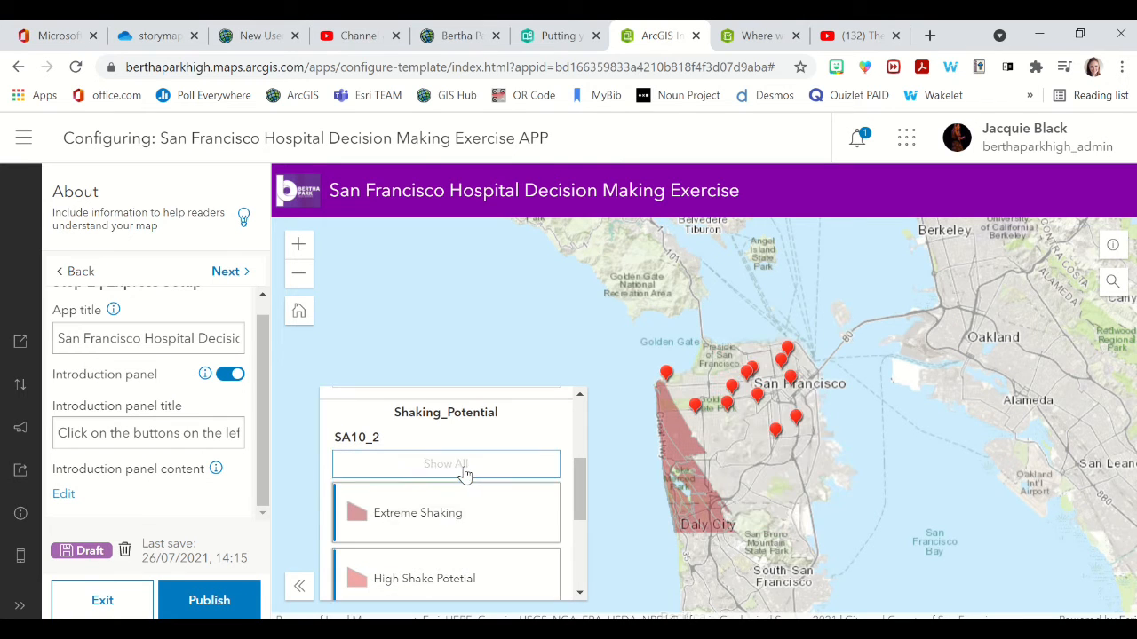
pyautogui.click(453, 466)
pyautogui.click(444, 511)
pyautogui.scroll(-1, 436, 501)
pyautogui.click(417, 497)
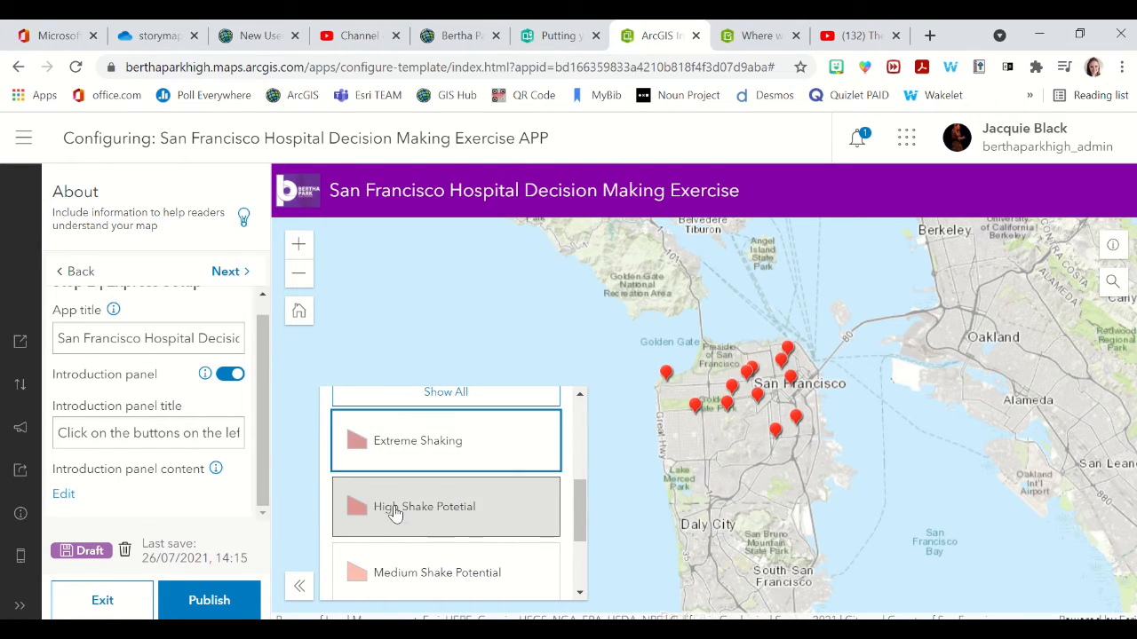
pyautogui.click(449, 564)
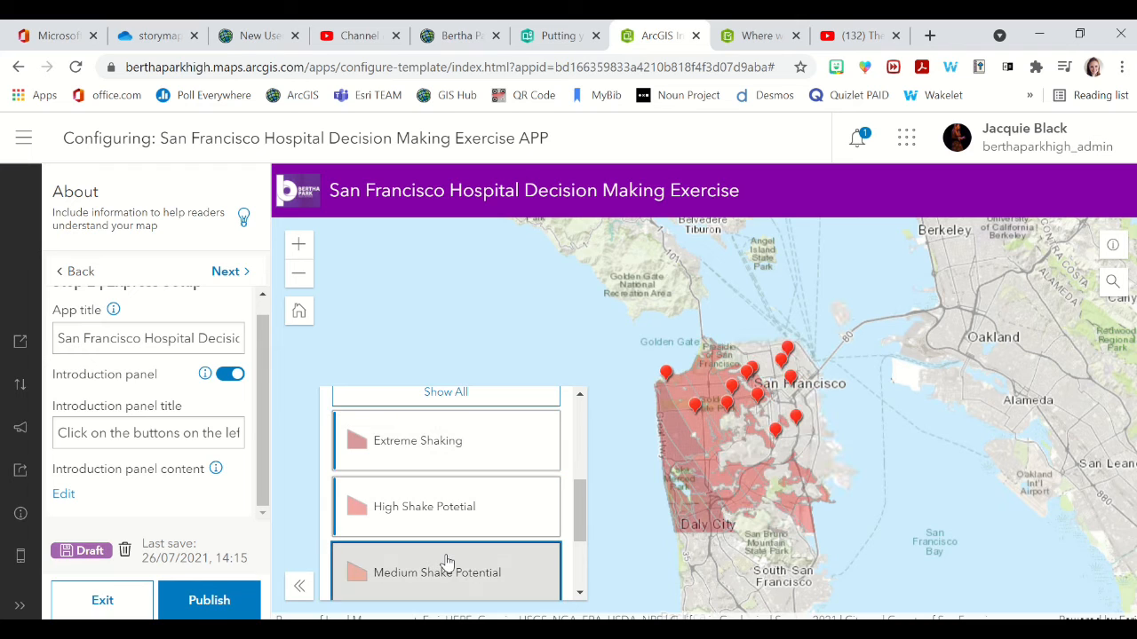
# Check the Tsunami Risk Areas filter by showing and hiding it, and look through the remaining legend entries down to Limited Shaking
pyautogui.scroll(-2, 453, 533)
pyautogui.scroll(3, 398, 582)
pyautogui.scroll(1, 398, 582)
pyautogui.click(395, 560)
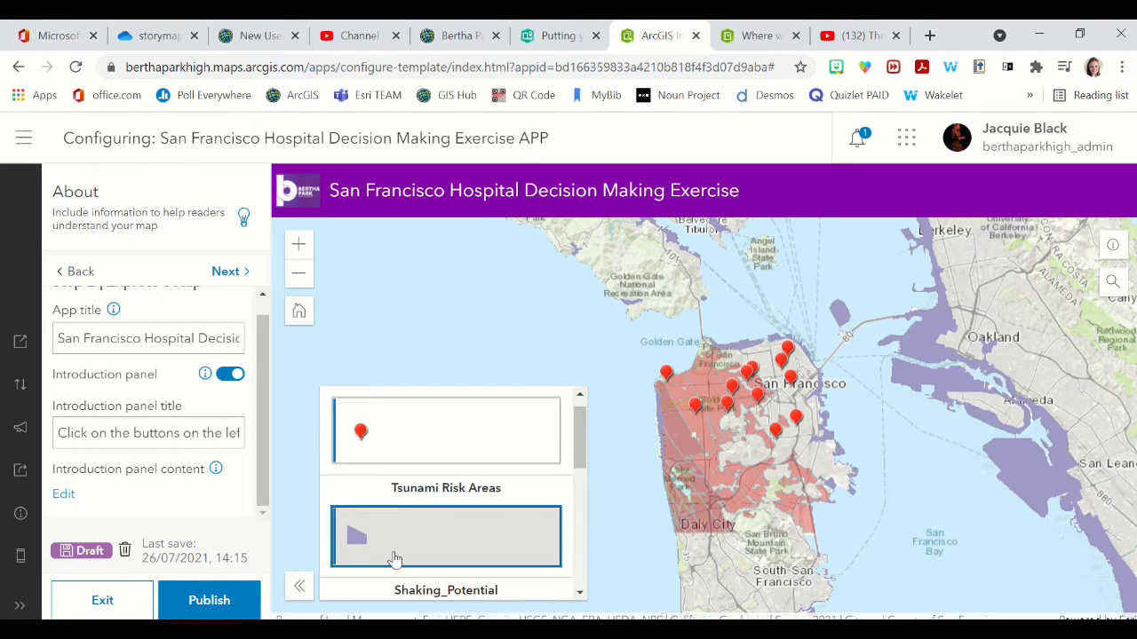
pyautogui.click(396, 560)
pyautogui.scroll(1, 395, 560)
pyautogui.scroll(-5, 395, 560)
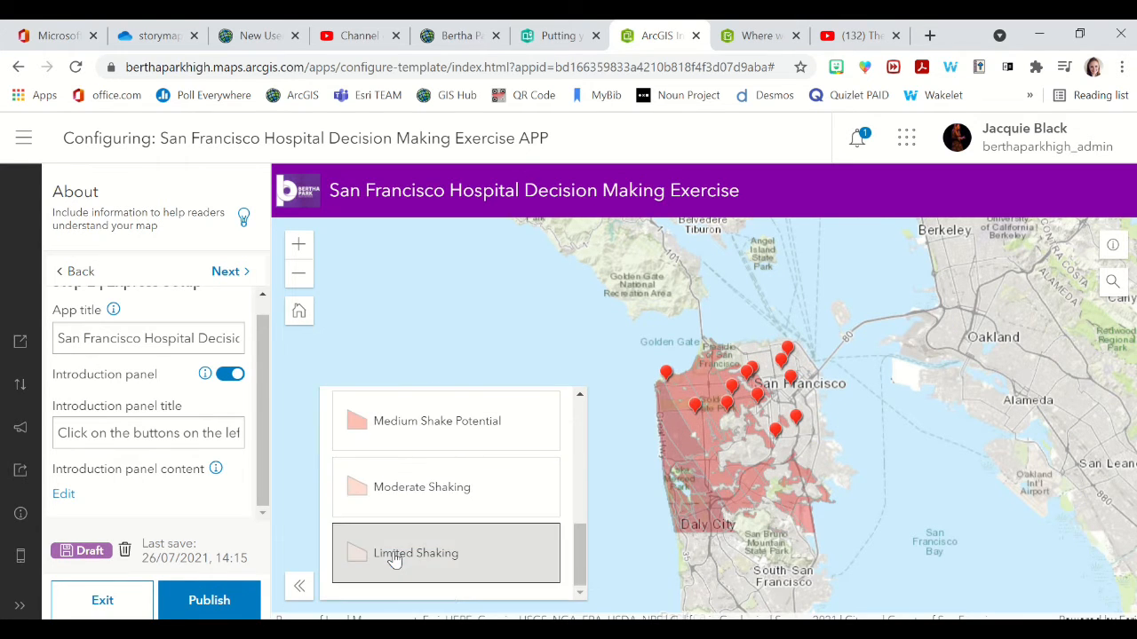
pyautogui.scroll(5, 395, 559)
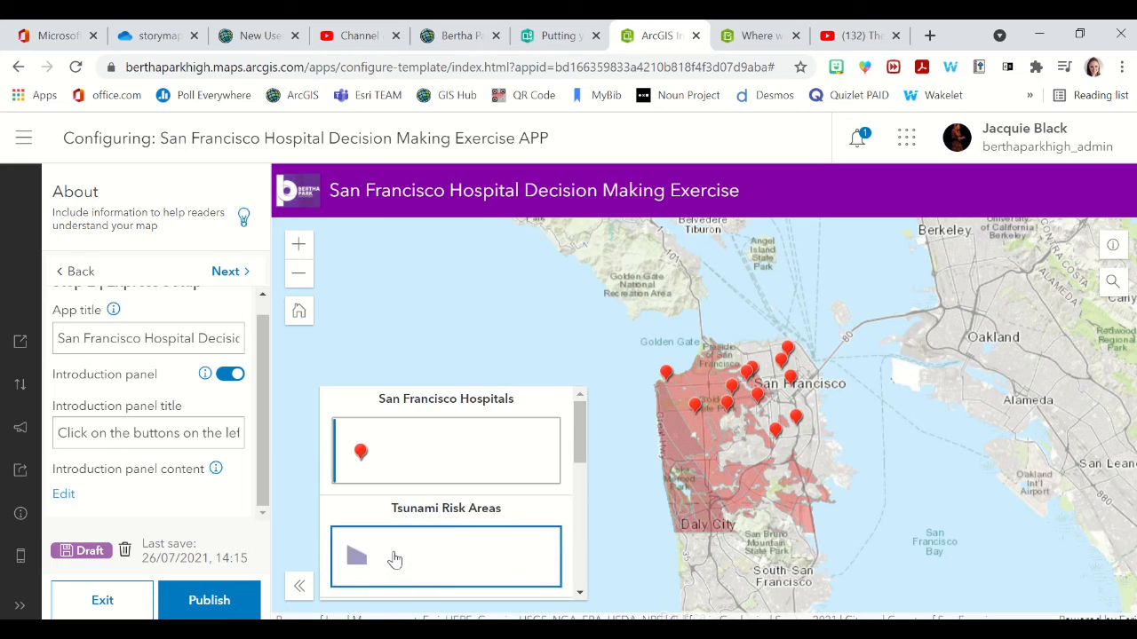
# Go through to the Interactivity step, keep its search configuration, and publish the app
pyautogui.click(222, 272)
pyautogui.scroll(-2, 150, 458)
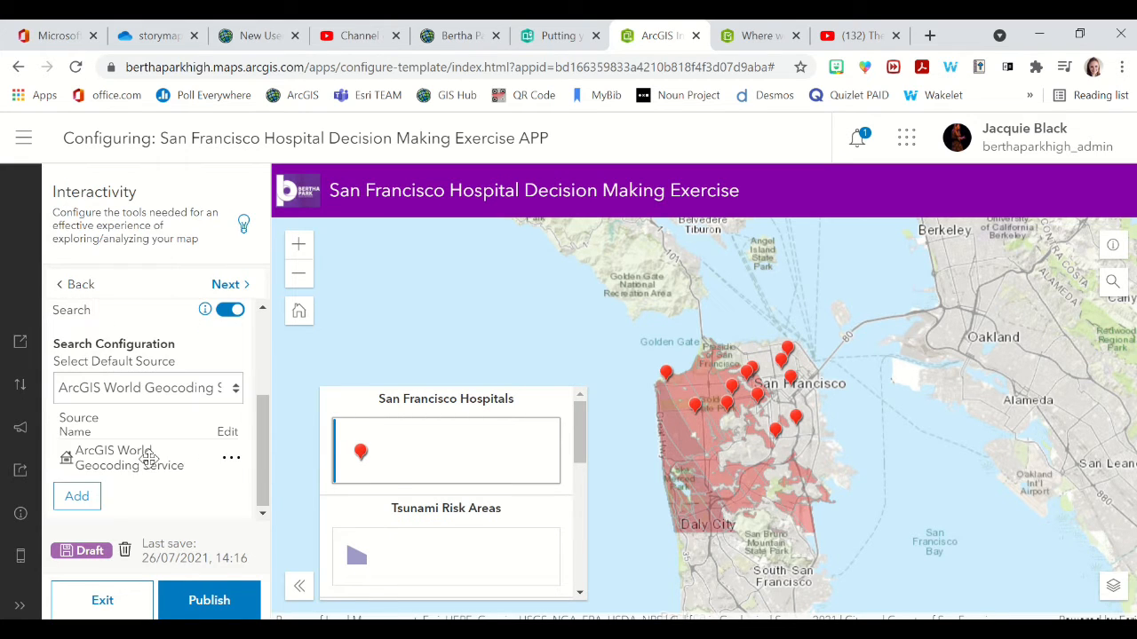
pyautogui.click(210, 604)
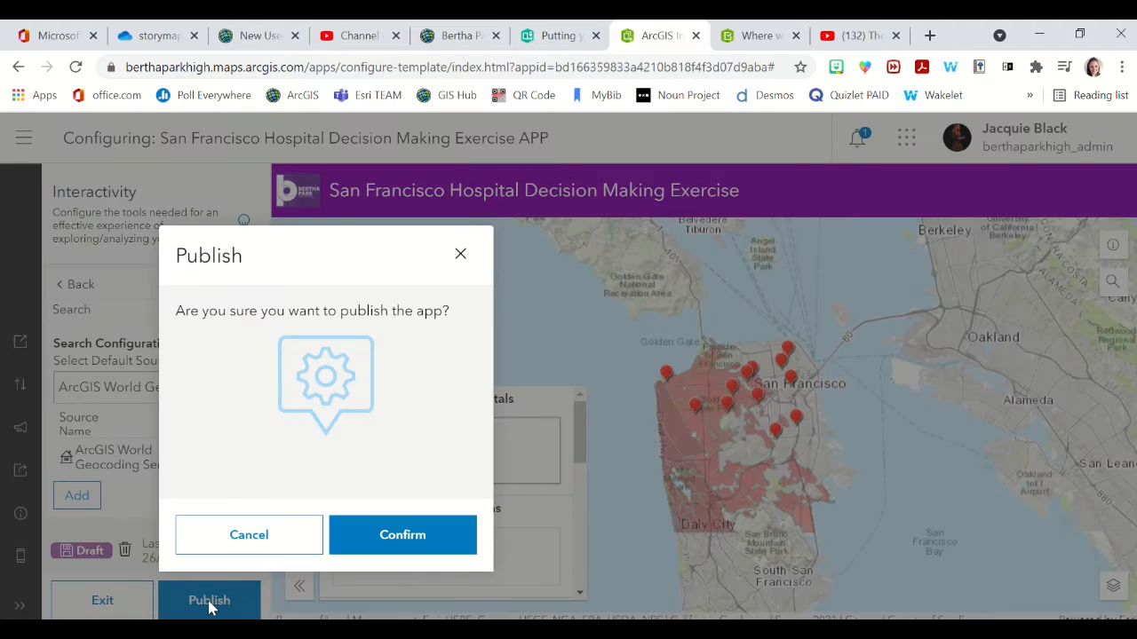
pyautogui.click(389, 541)
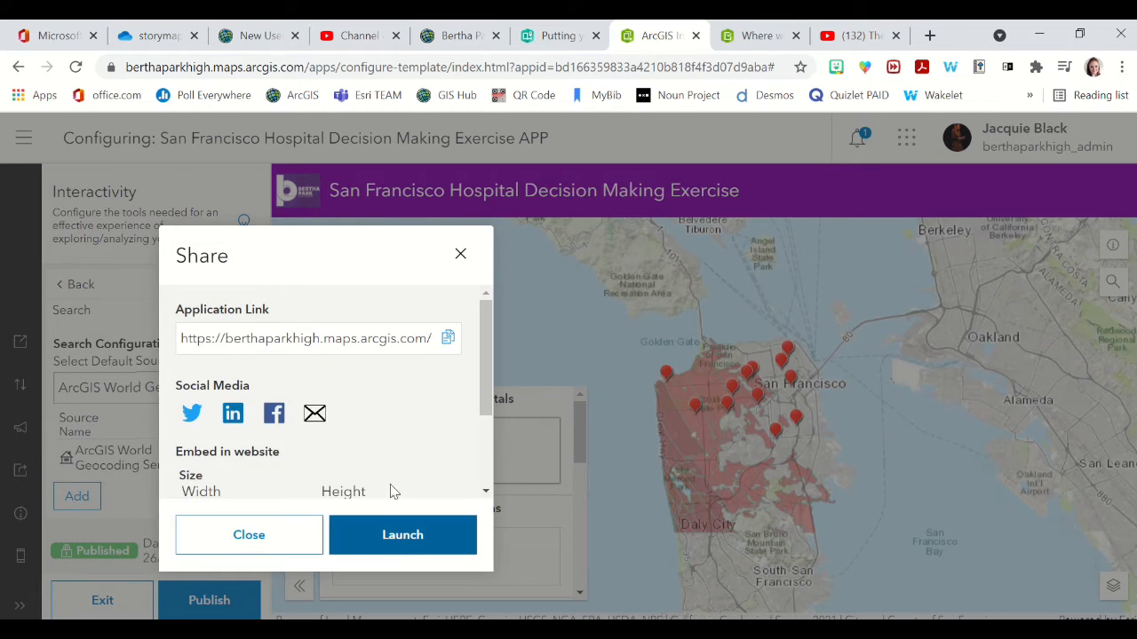
# Review the sharing and embed options of the published app and copy its application link
pyautogui.scroll(-3, 388, 404)
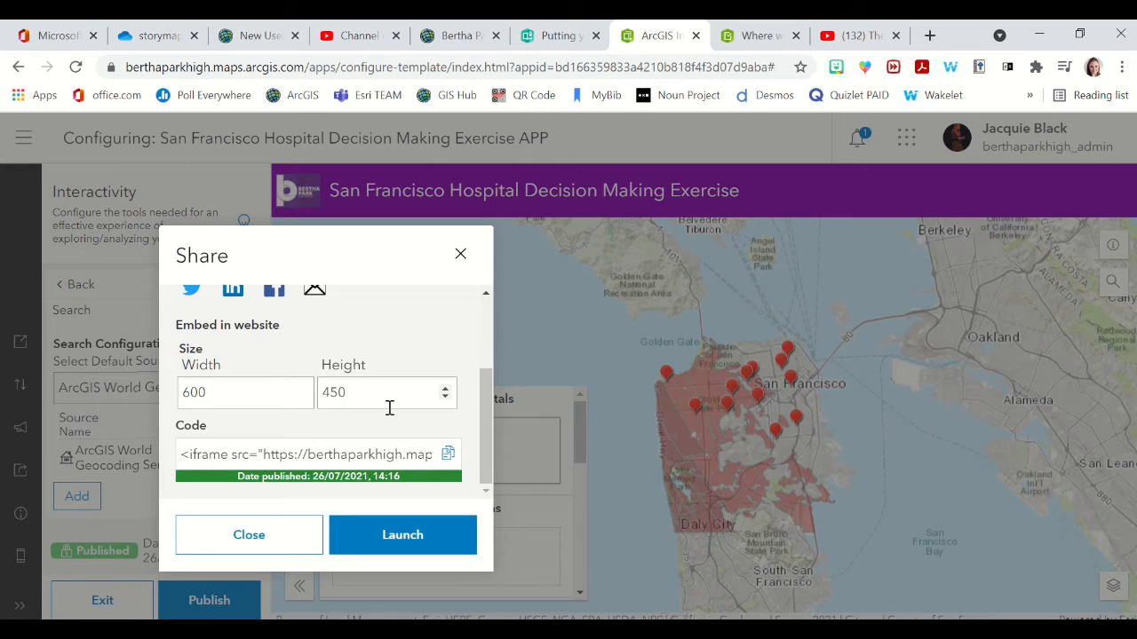
pyautogui.scroll(3, 451, 468)
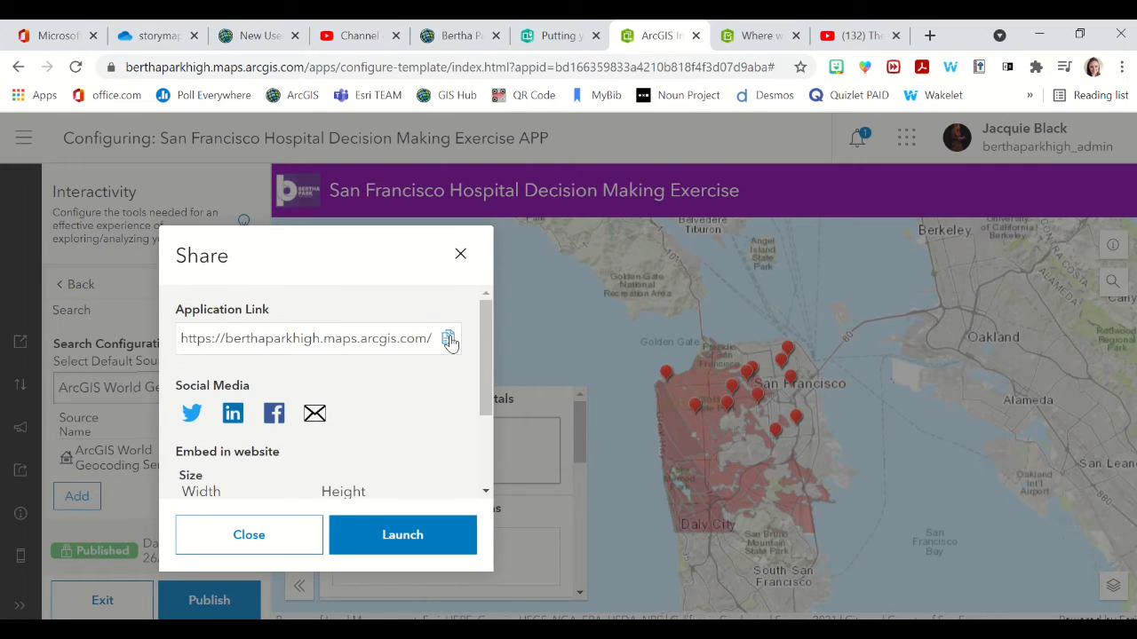
pyautogui.click(448, 341)
# Return to the StoryMaps story, dismiss the Add a map page, and embed the copied app link as the sidecar slide's media
pyautogui.click(560, 35)
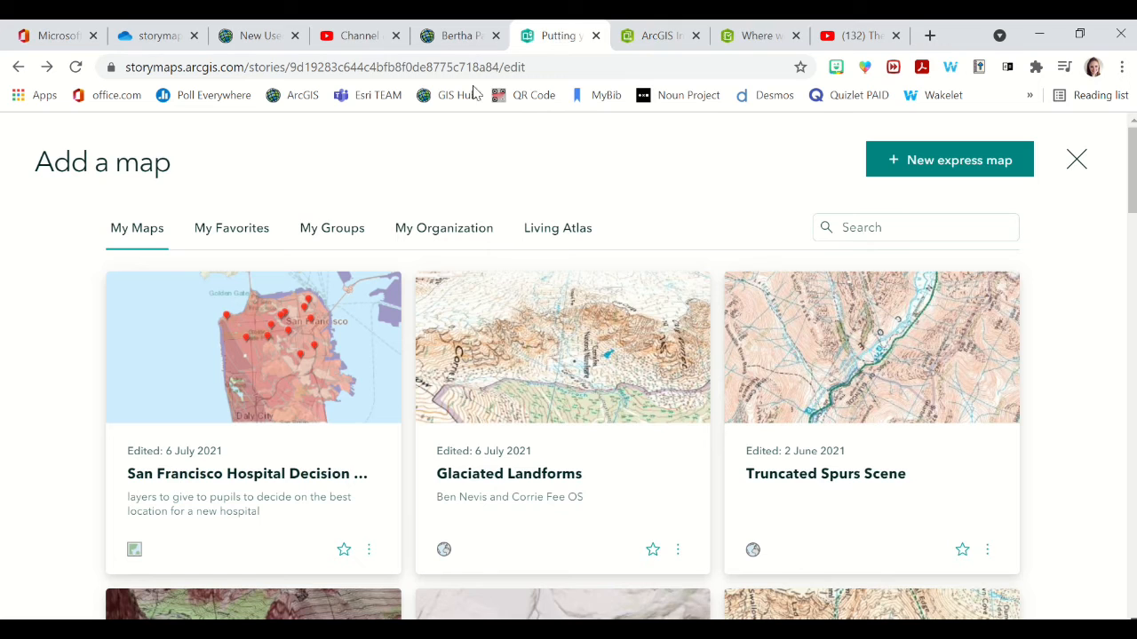
pyautogui.click(1075, 160)
pyautogui.click(728, 320)
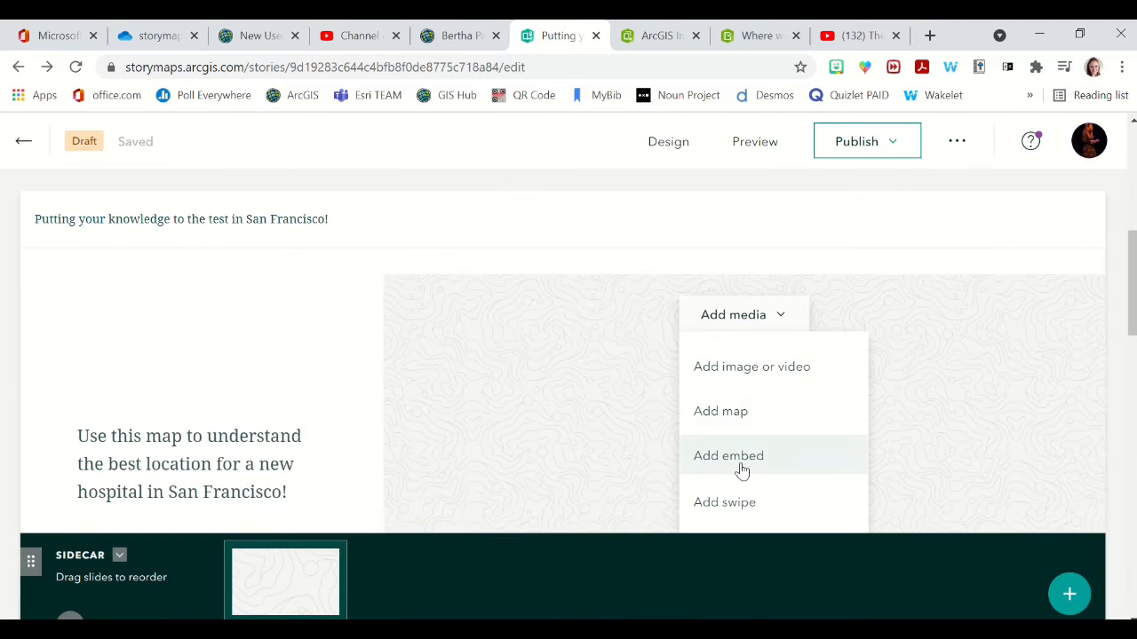
pyautogui.click(741, 467)
pyautogui.click(539, 236)
pyautogui.hotkey('ctrl', 'v')
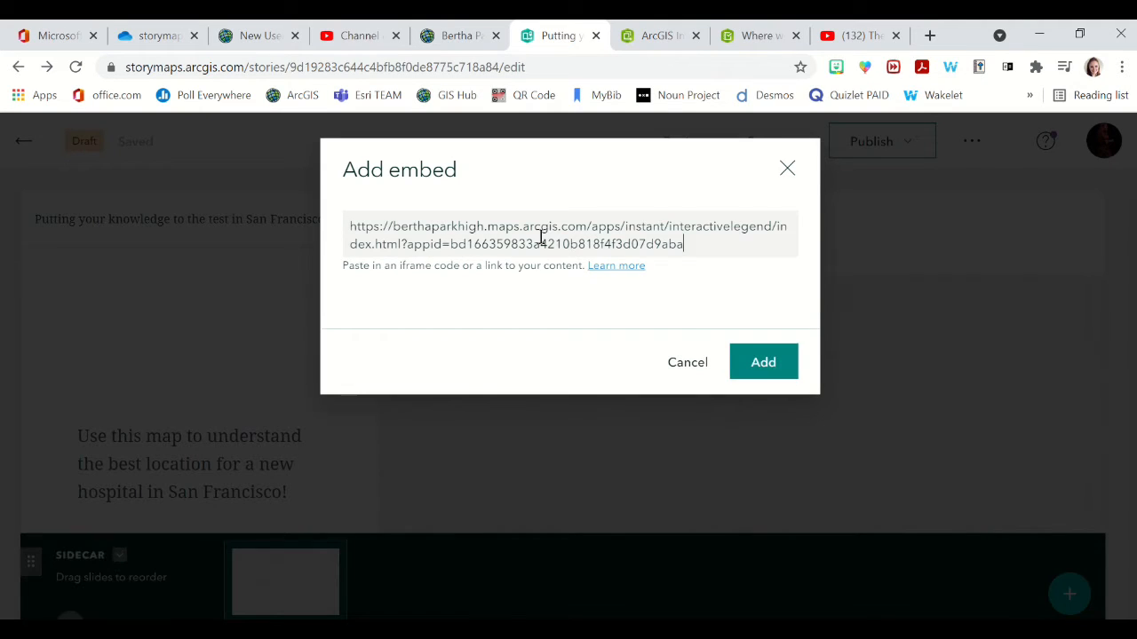
pyautogui.click(764, 362)
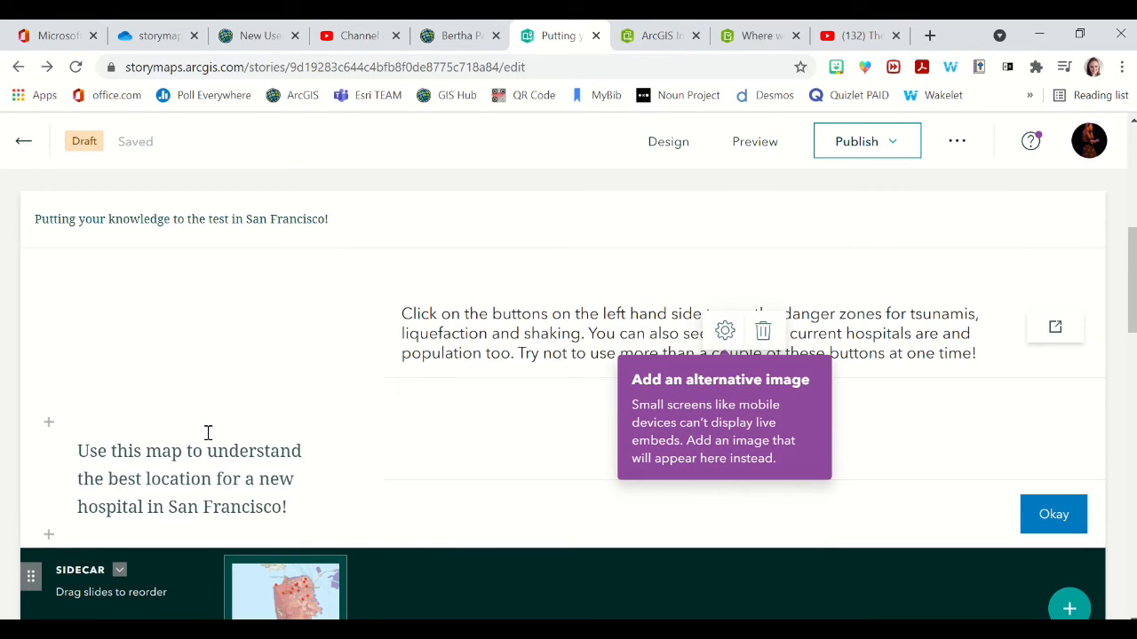
# Preview the story at tablet size, try the embedded app's hospital filter, legend panel and map navigation, and return to editing
pyautogui.click(749, 143)
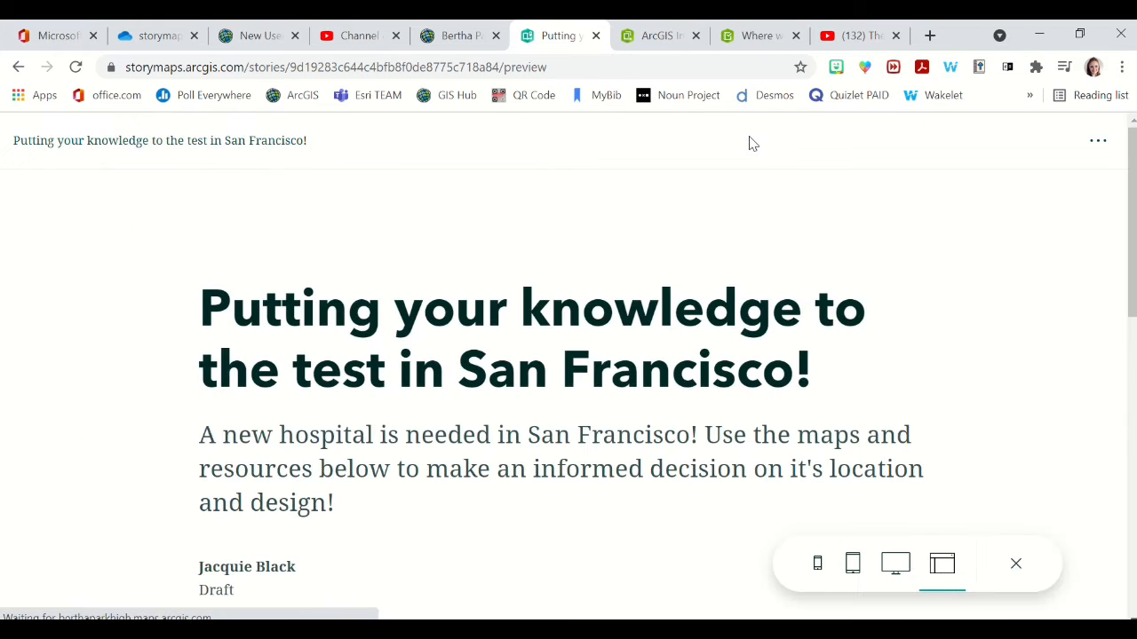
pyautogui.click(858, 579)
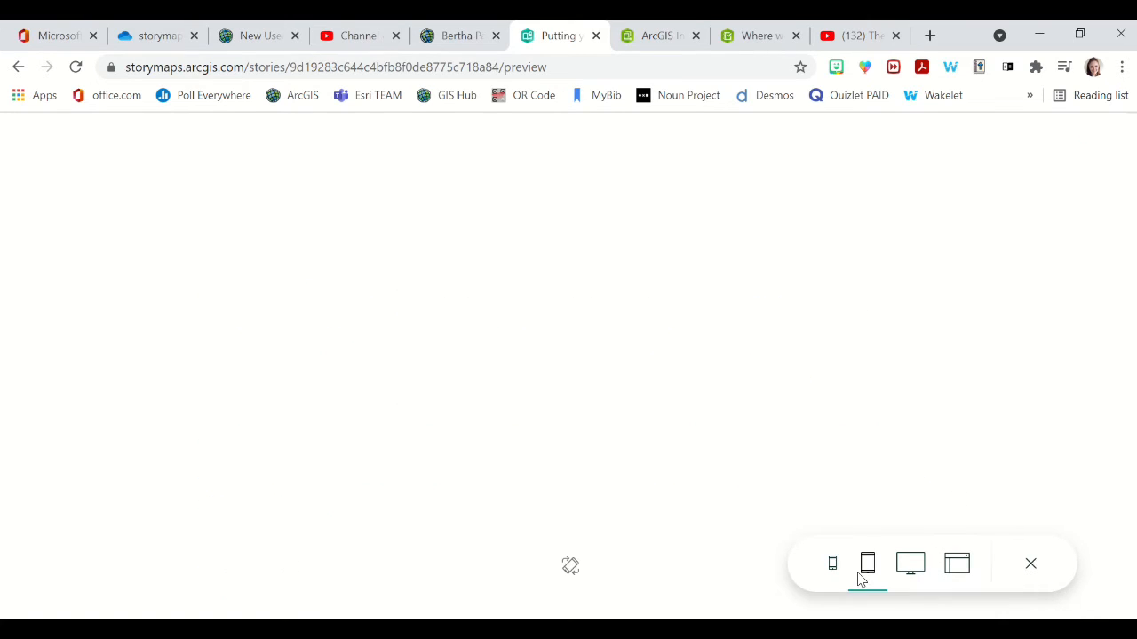
pyautogui.scroll(-5, 594, 401)
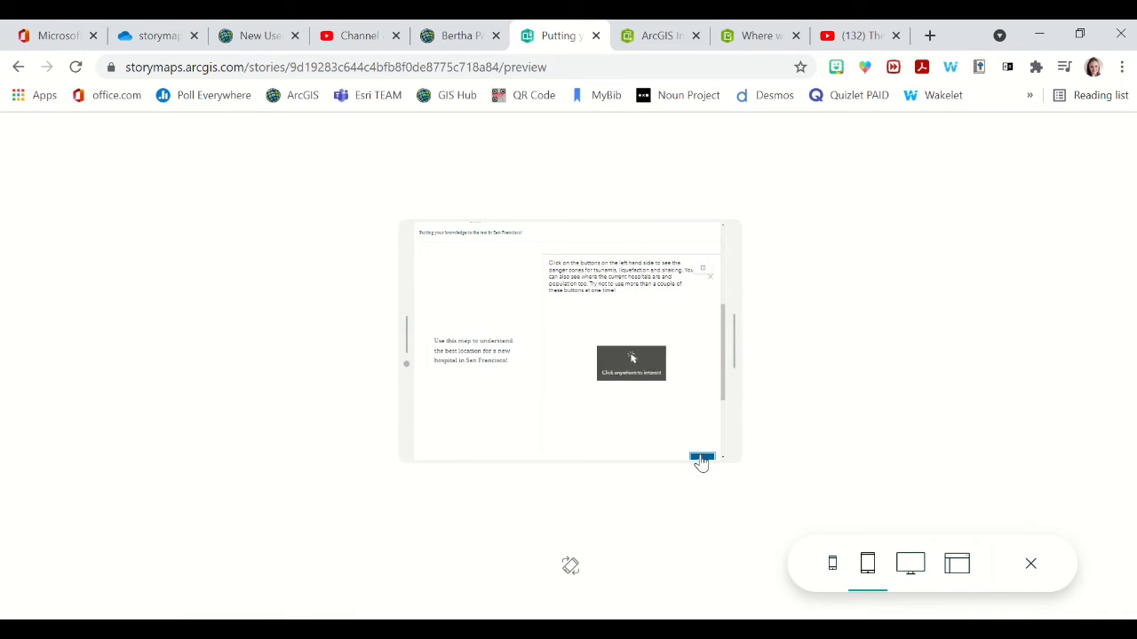
pyautogui.click(701, 458)
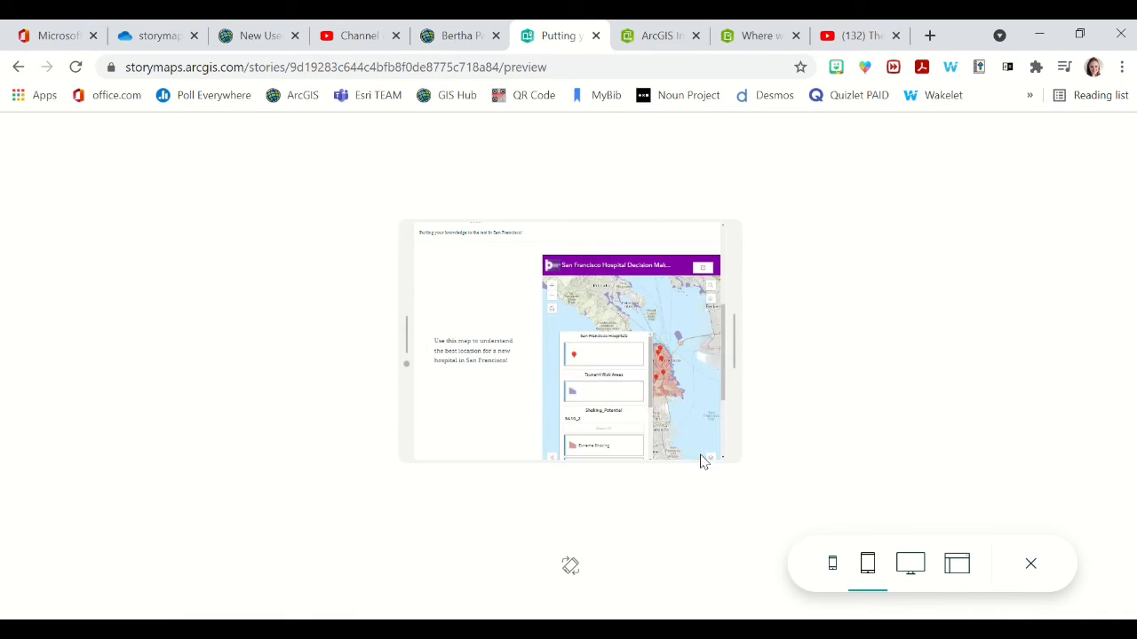
pyautogui.click(584, 357)
pyautogui.click(552, 459)
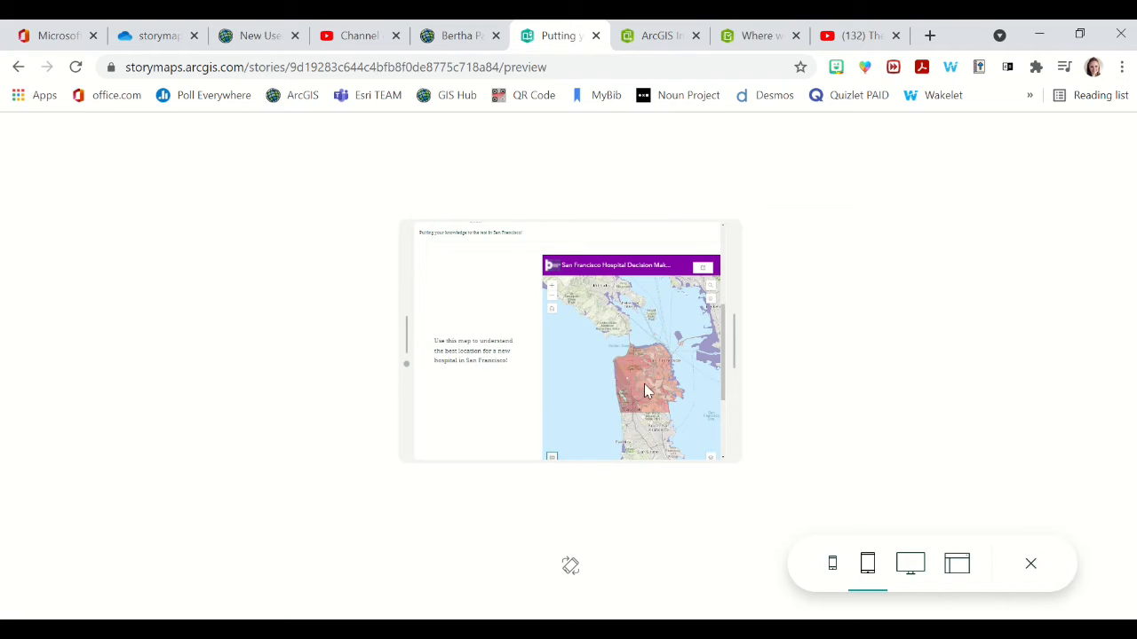
pyautogui.click(551, 285)
pyautogui.moveTo(695, 403); pyautogui.dragTo(663, 451)
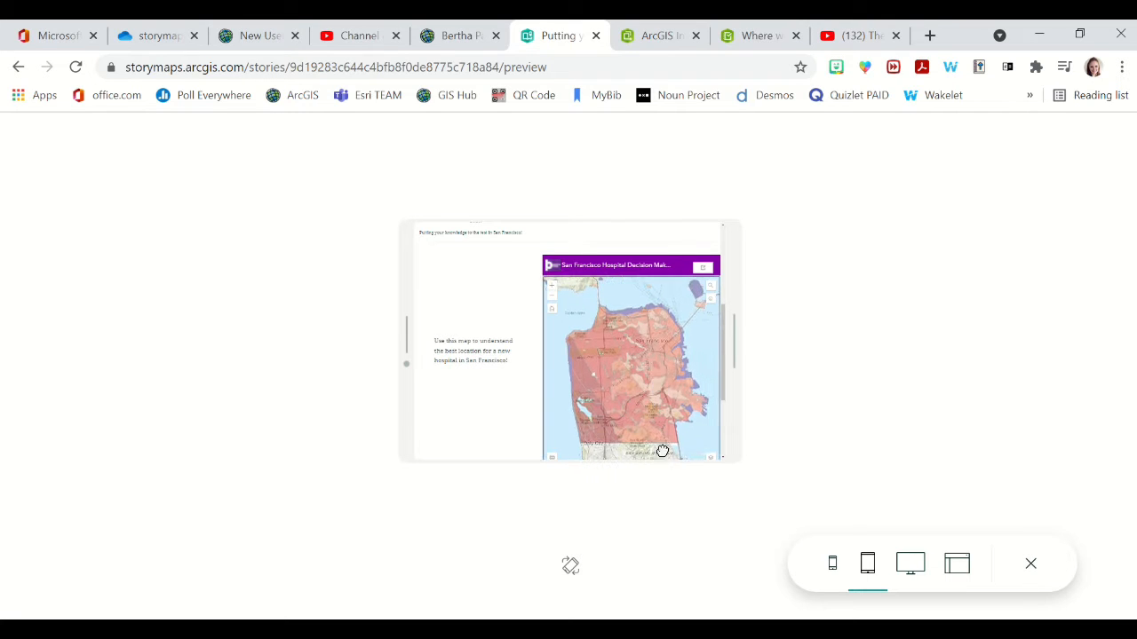
pyautogui.click(551, 459)
pyautogui.click(1030, 565)
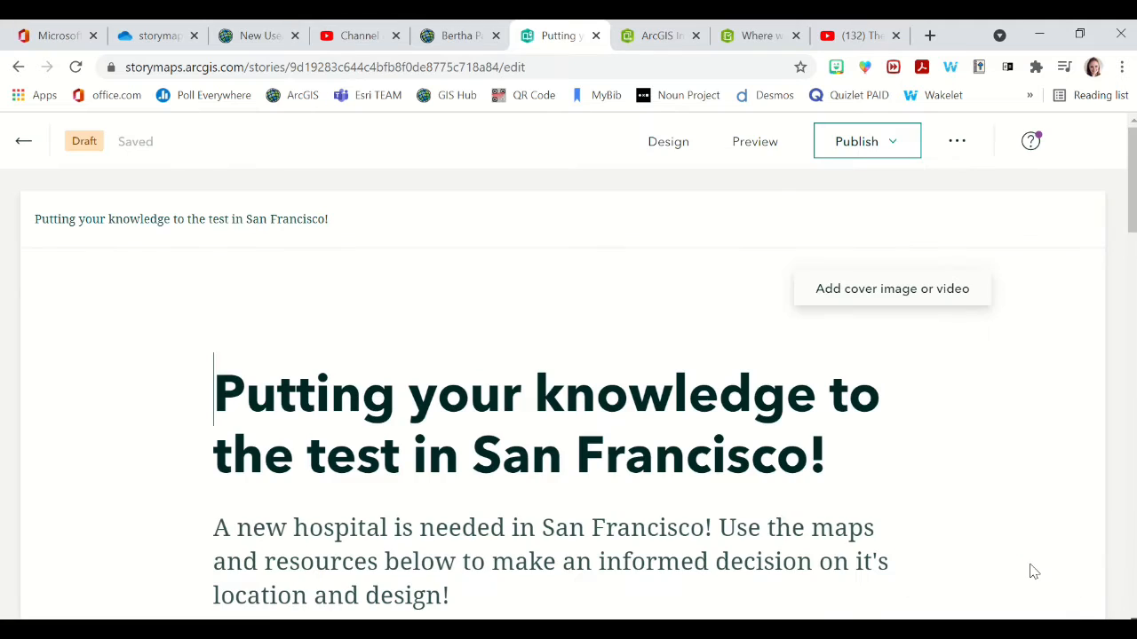
# Add a second slide to the sidecar and place the cursor in its narrative text
pyautogui.scroll(-6, 613, 460)
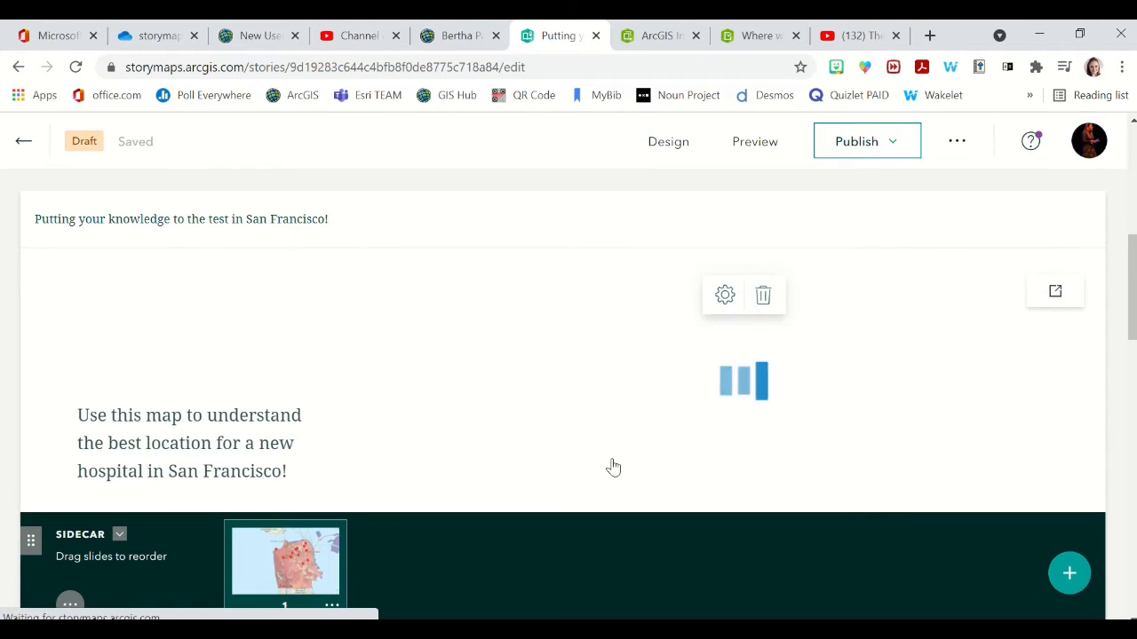
pyautogui.scroll(3, 613, 467)
pyautogui.scroll(-3, 183, 440)
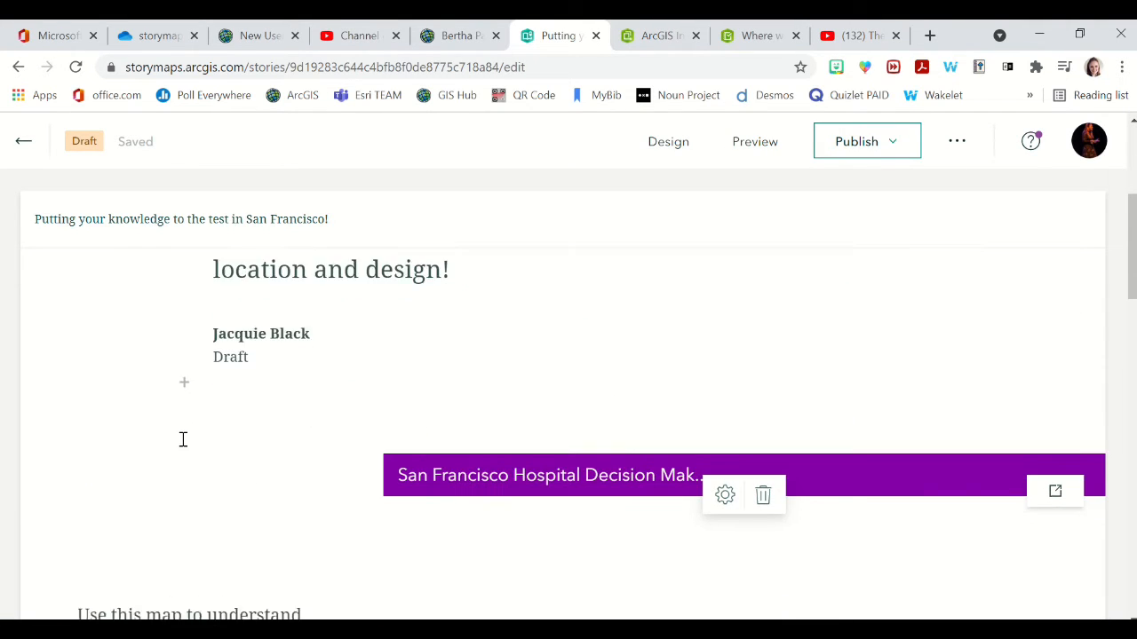
pyautogui.scroll(-2, 183, 440)
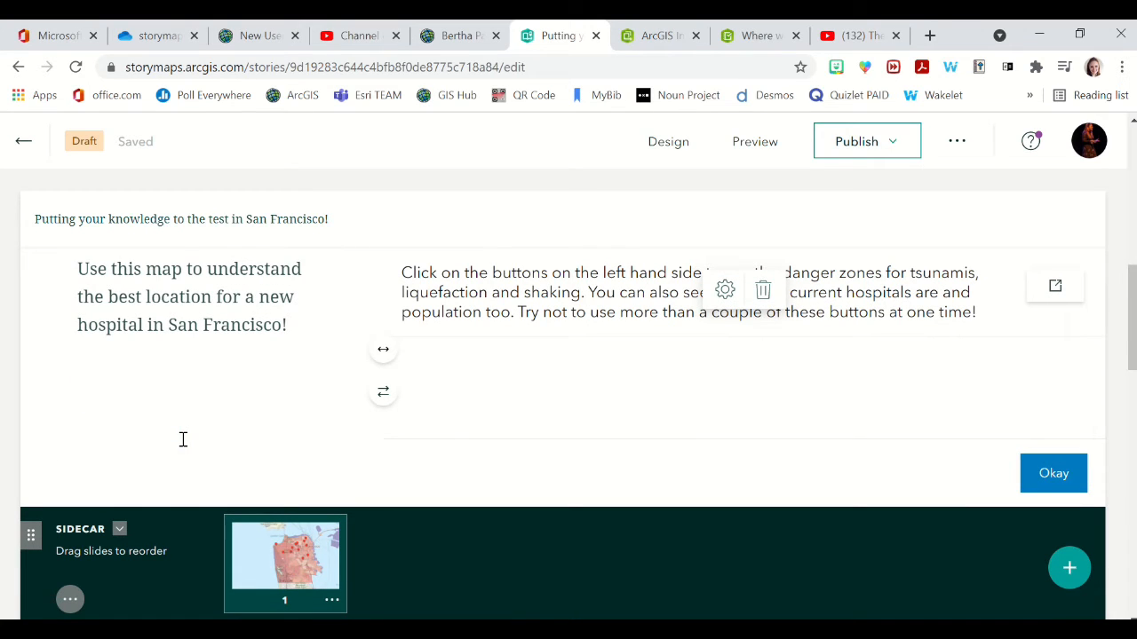
pyautogui.scroll(-2, 183, 440)
pyautogui.scroll(3, 183, 439)
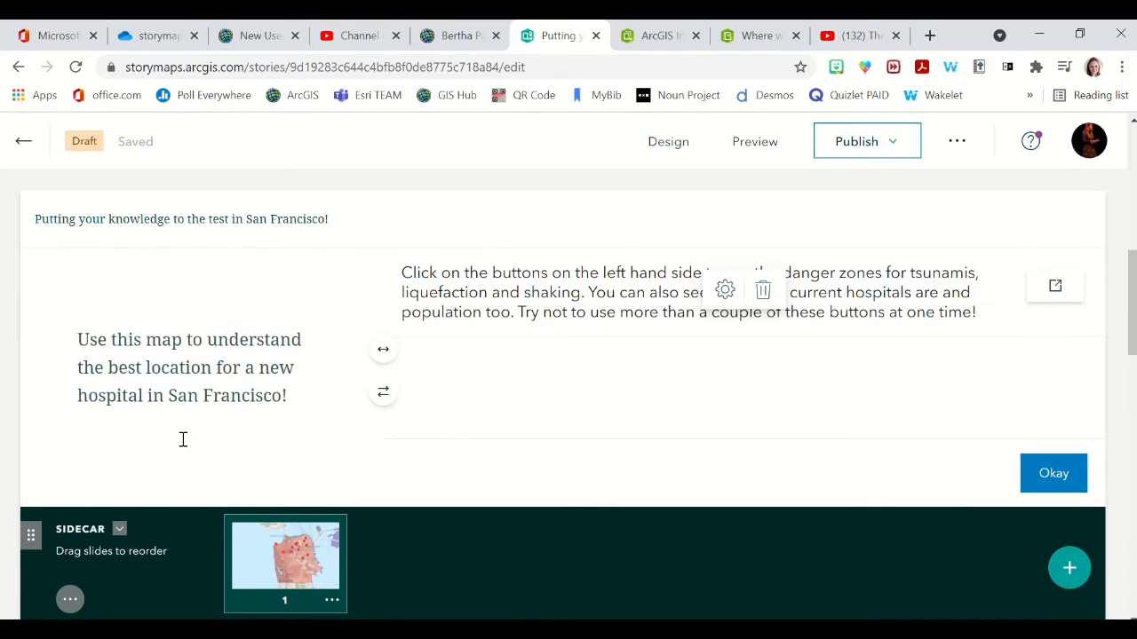
pyautogui.click(1071, 569)
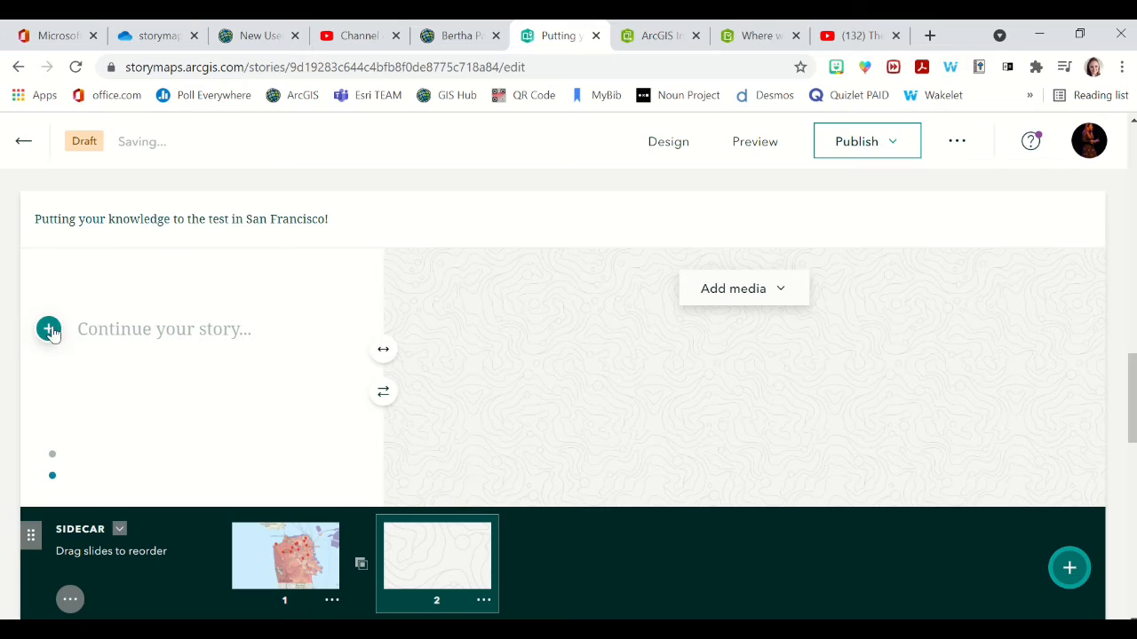
pyautogui.click(103, 322)
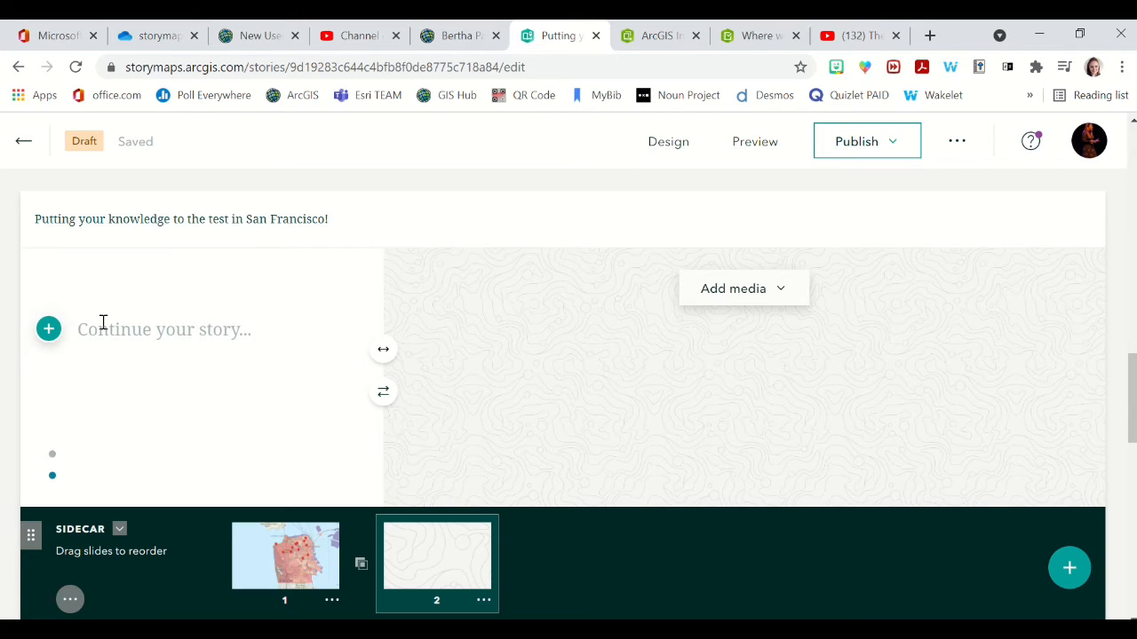
# Paste the "Earthquakes are very intense in San Francisco!" narrative into slide 2 and embed the YouTube video "The Future of Earthquake-Proof Buildings" as its media
pyautogui.hotkey('ctrl', 'v')
pyautogui.click(741, 299)
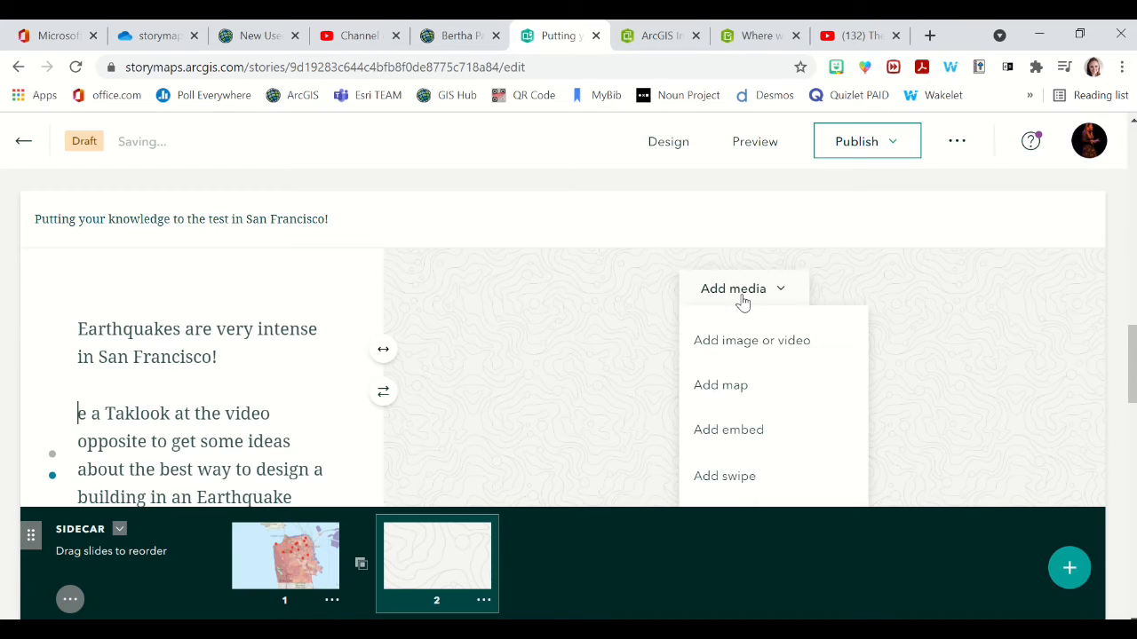
pyautogui.click(775, 432)
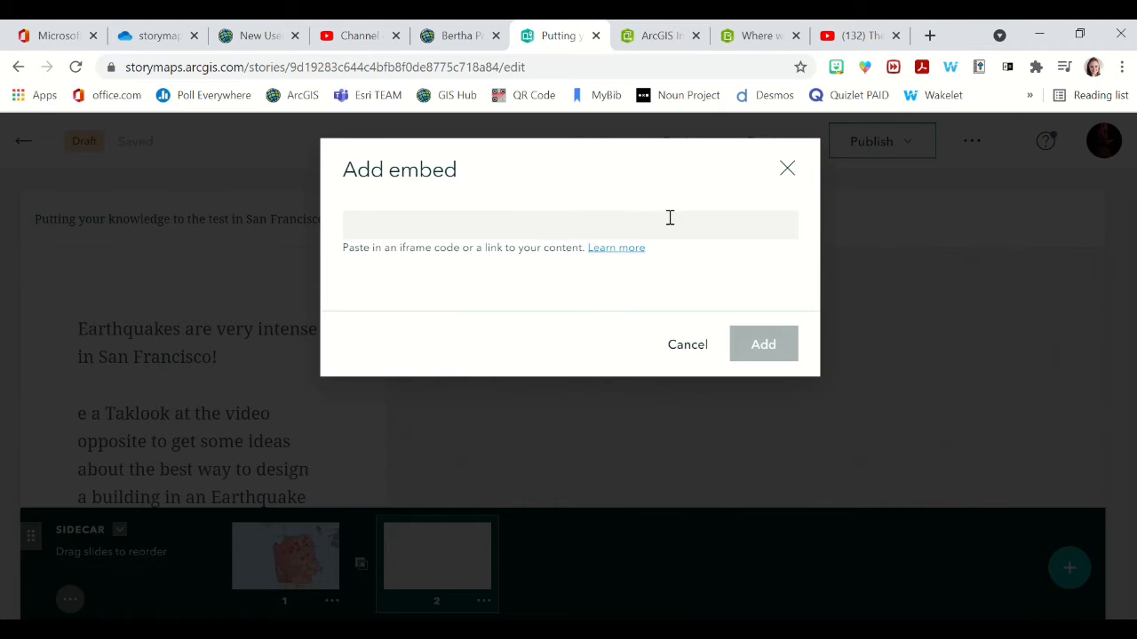
pyautogui.click(849, 40)
pyautogui.rightClick(353, 301)
pyautogui.click(511, 356)
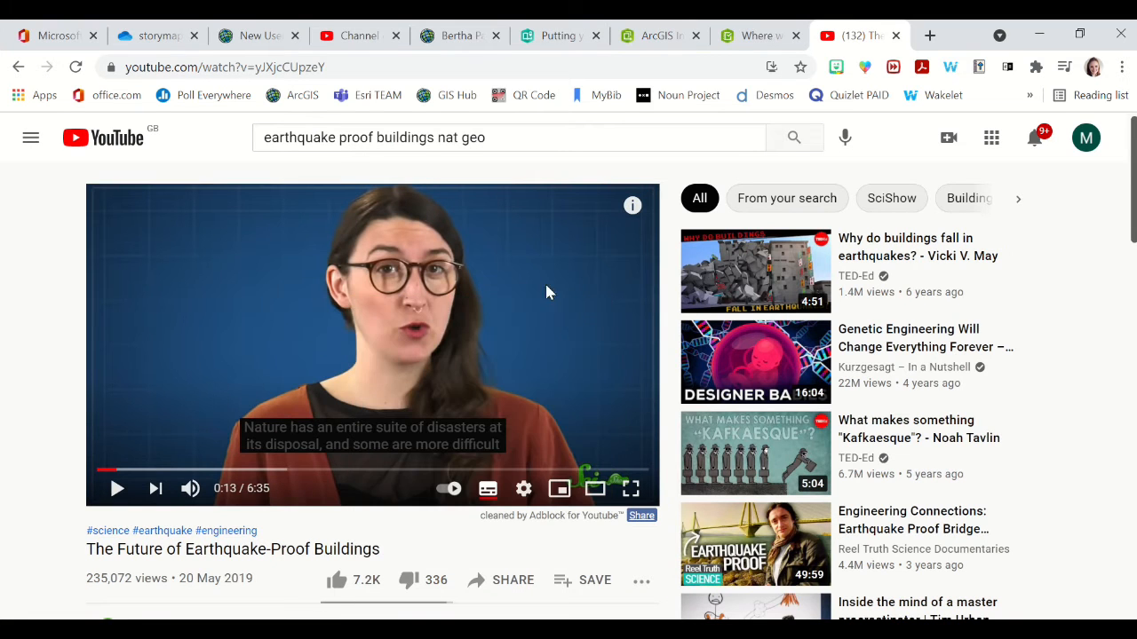
pyautogui.moveTo(660, 57)
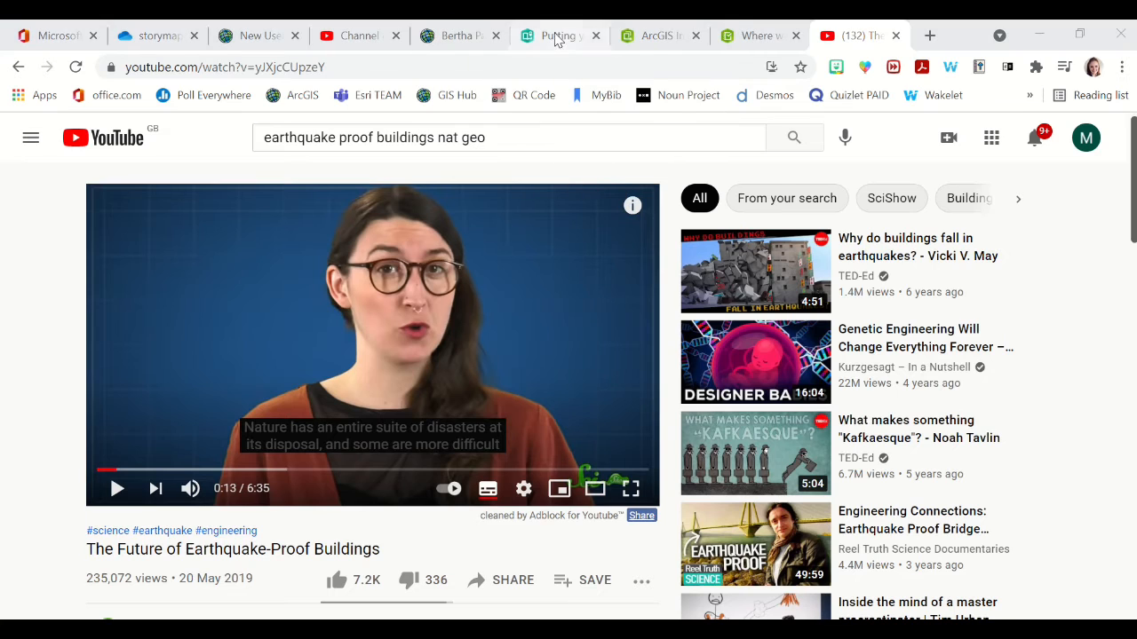
pyautogui.click(553, 35)
pyautogui.hotkey('ctrl', 'v')
pyautogui.click(785, 343)
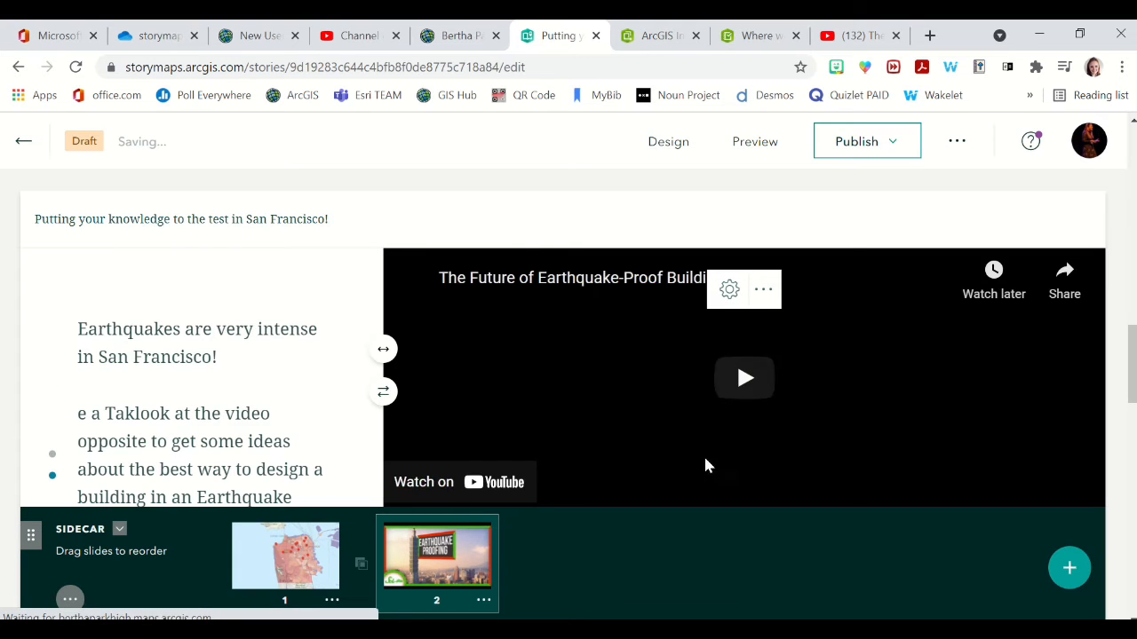
# Correct the garbled start of slide 2's second paragraph to "Take a look at the video" and make "video" bold
pyautogui.doubleClick(142, 389)
pyautogui.press('BackSpace')
pyautogui.press('BackSpace')
pyautogui.press('BackSpace')
pyautogui.press('BackSpace')
pyautogui.press('BackSpace')
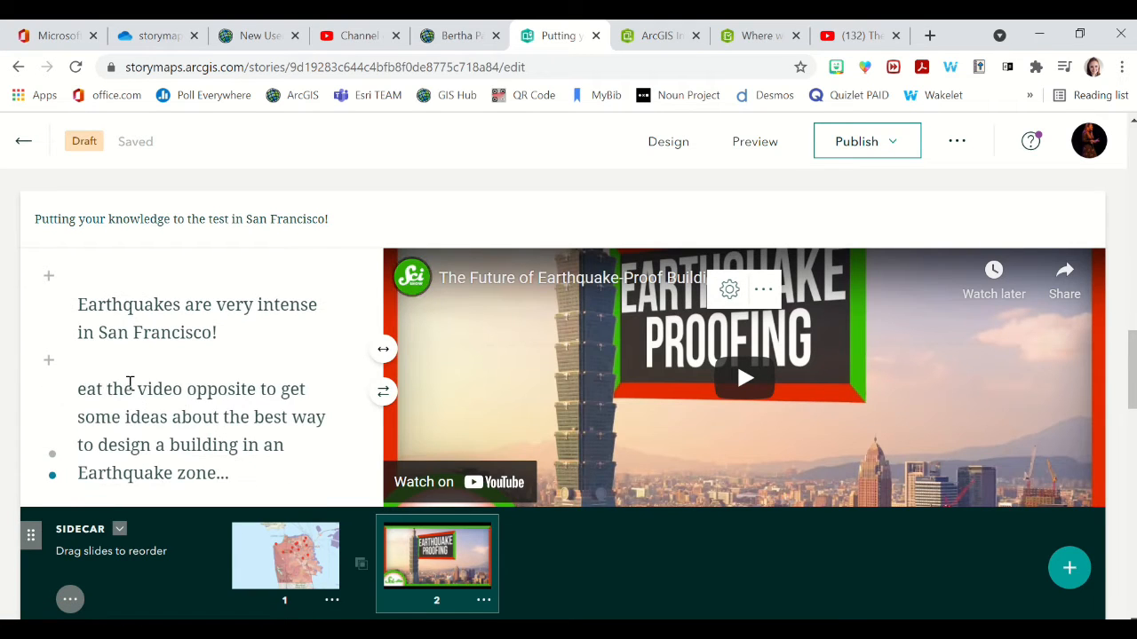
pyautogui.press('BackSpace')
pyautogui.write('Take a look')
pyautogui.scroll(-1, 272, 423)
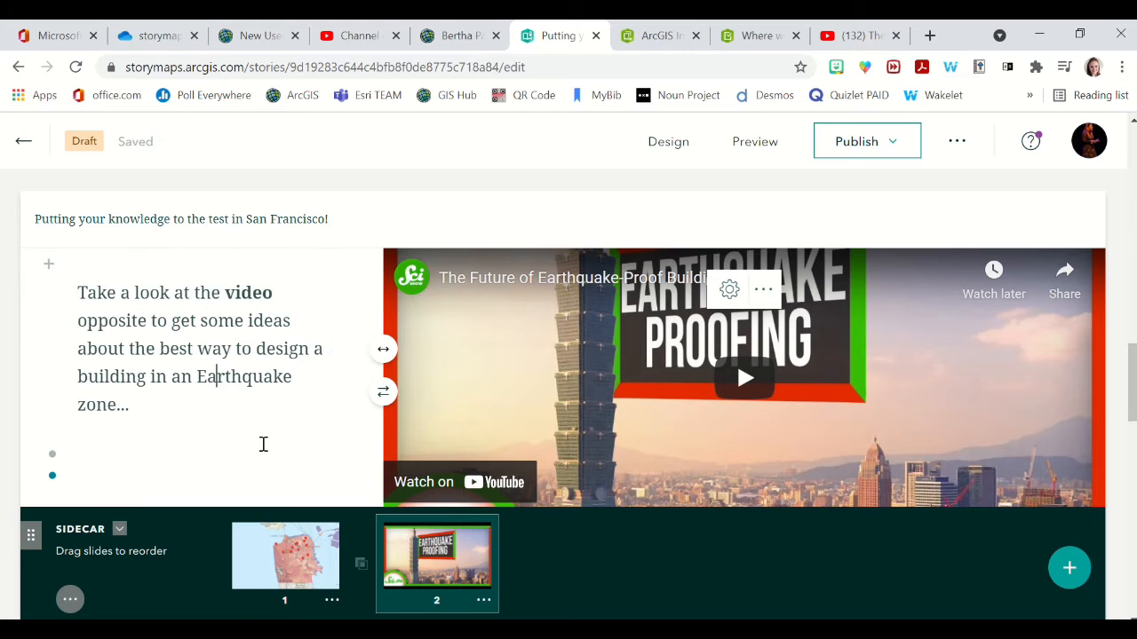
# Add a third slide to the sidecar and paste in the narrative asking for a drawing with all key features labelled
pyautogui.scroll(-3, 263, 444)
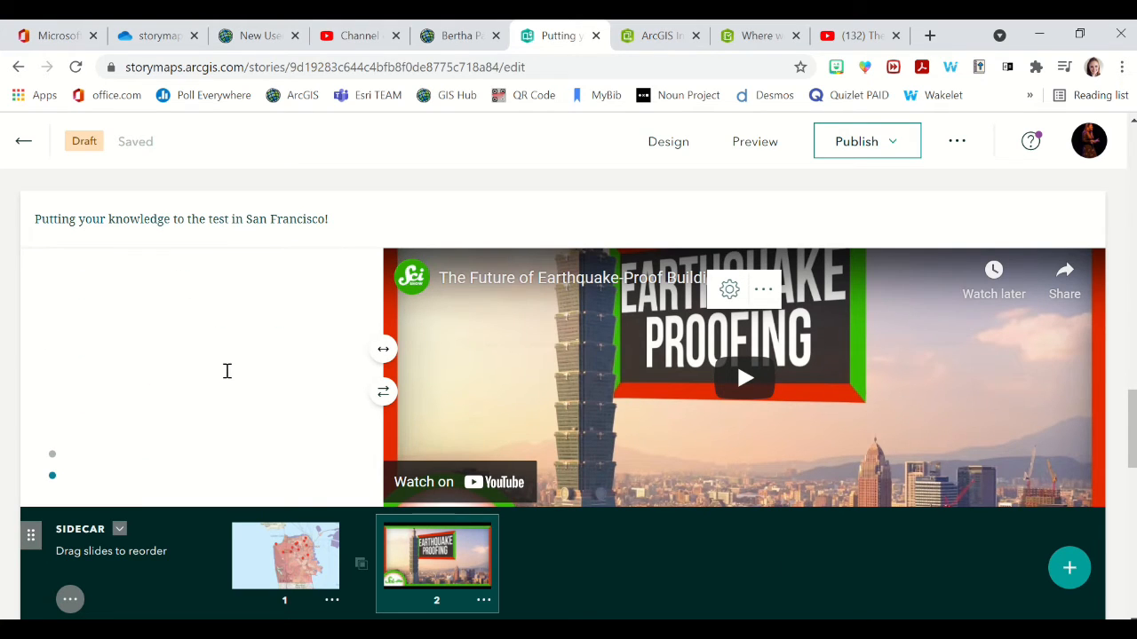
pyautogui.scroll(4, 227, 371)
pyautogui.scroll(-1, 227, 370)
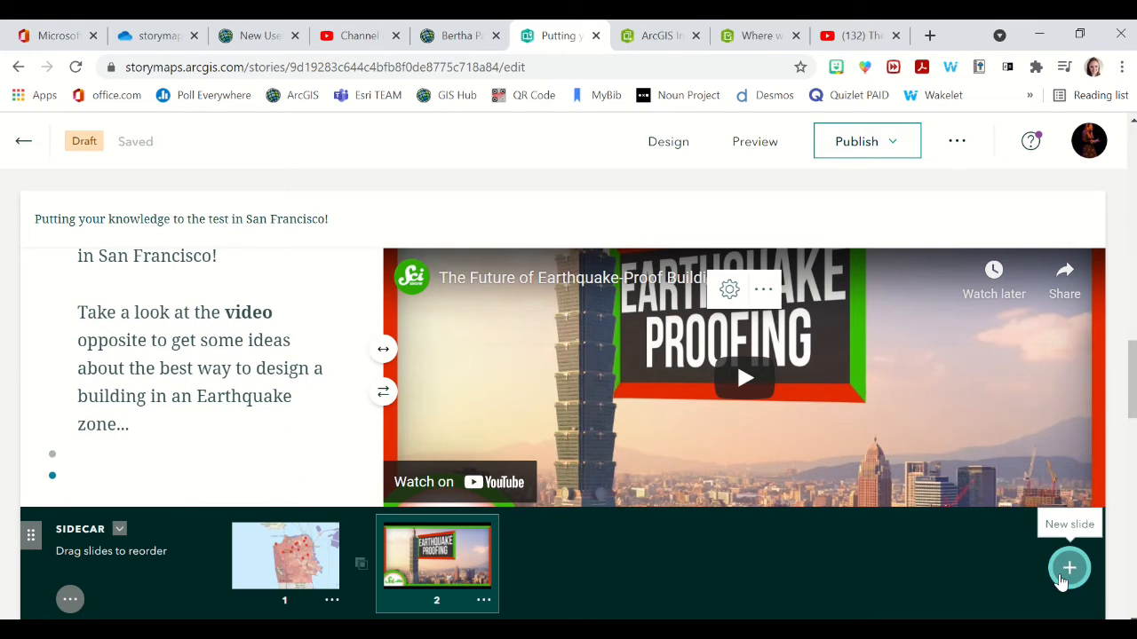
pyautogui.click(1066, 573)
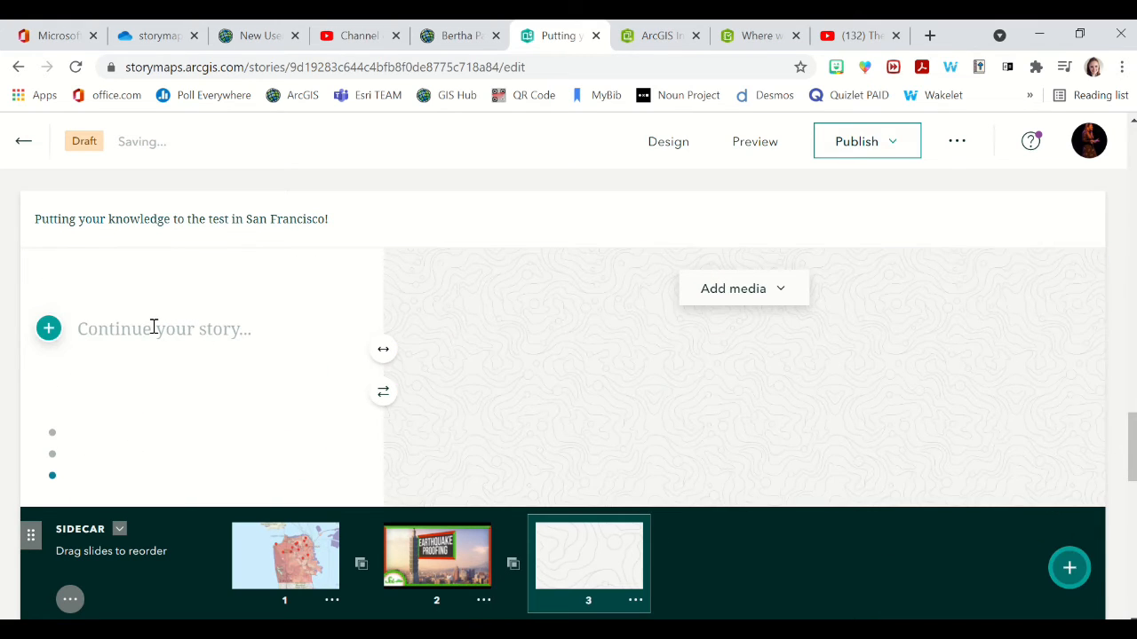
pyautogui.hotkey('ctrl', 'v')
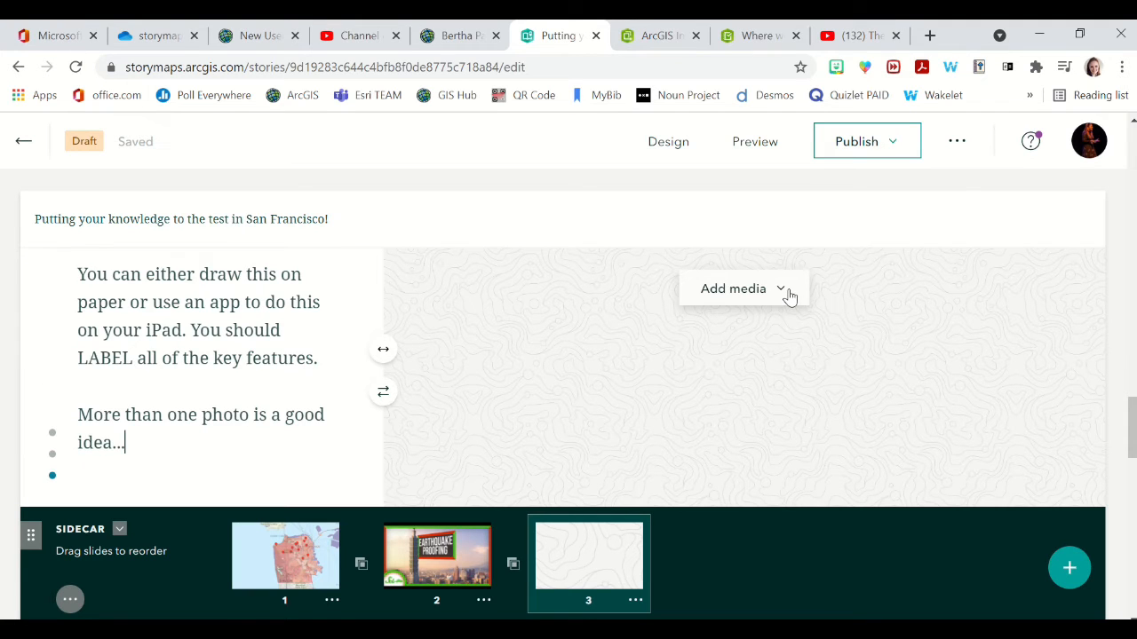
# Upload the image "earthquake proof building PIC" from the GIS images folder as slide 3's media
pyautogui.click(788, 294)
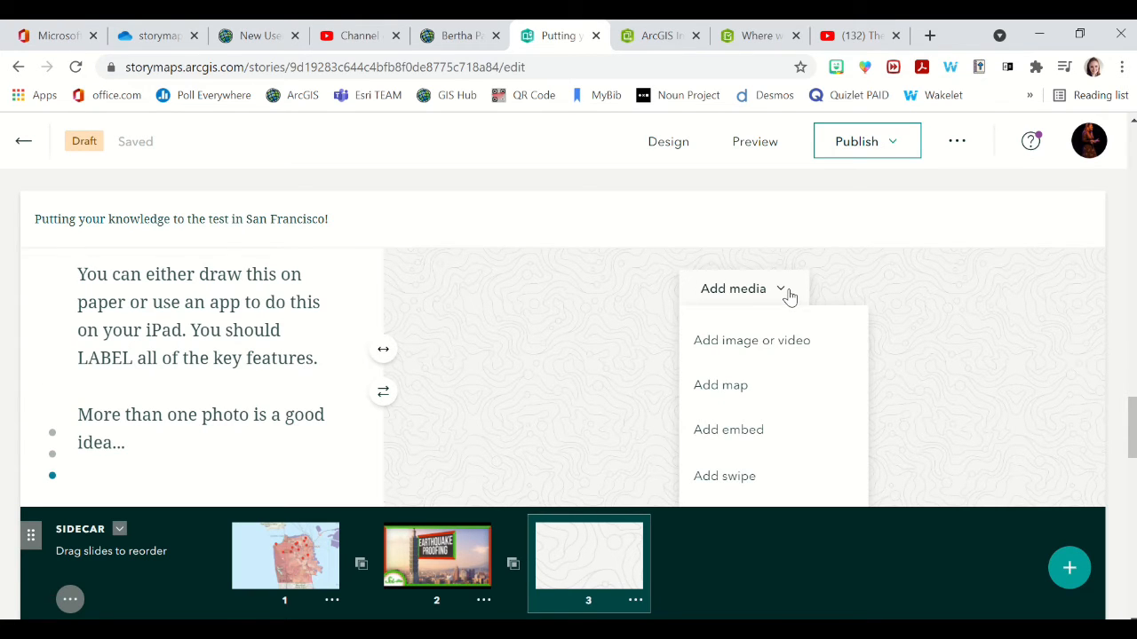
pyautogui.click(787, 356)
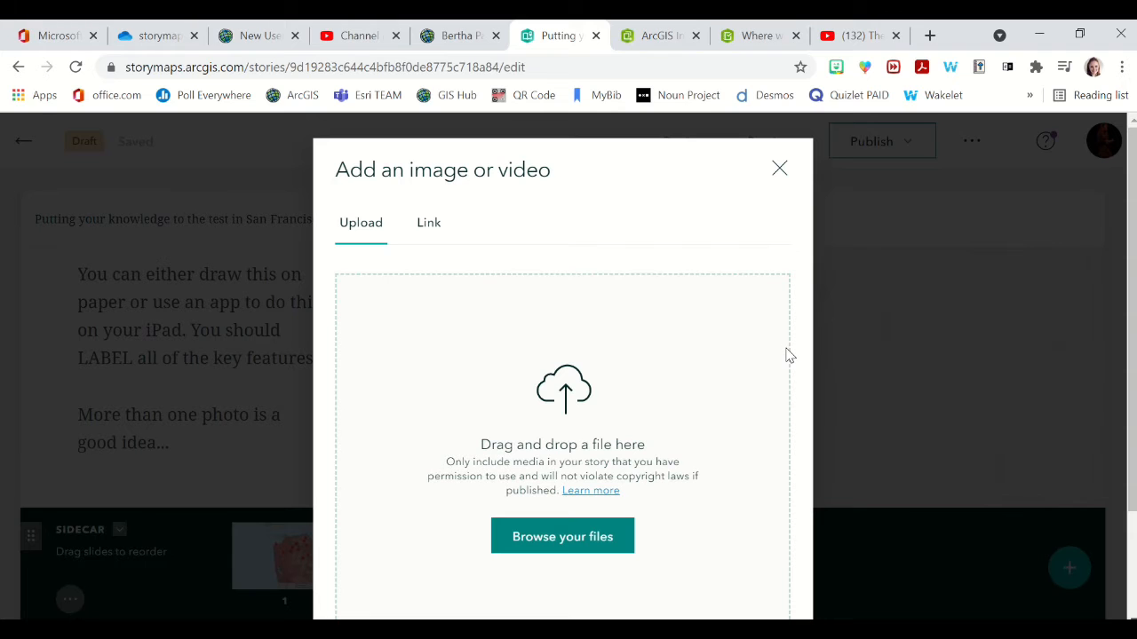
pyautogui.click(512, 537)
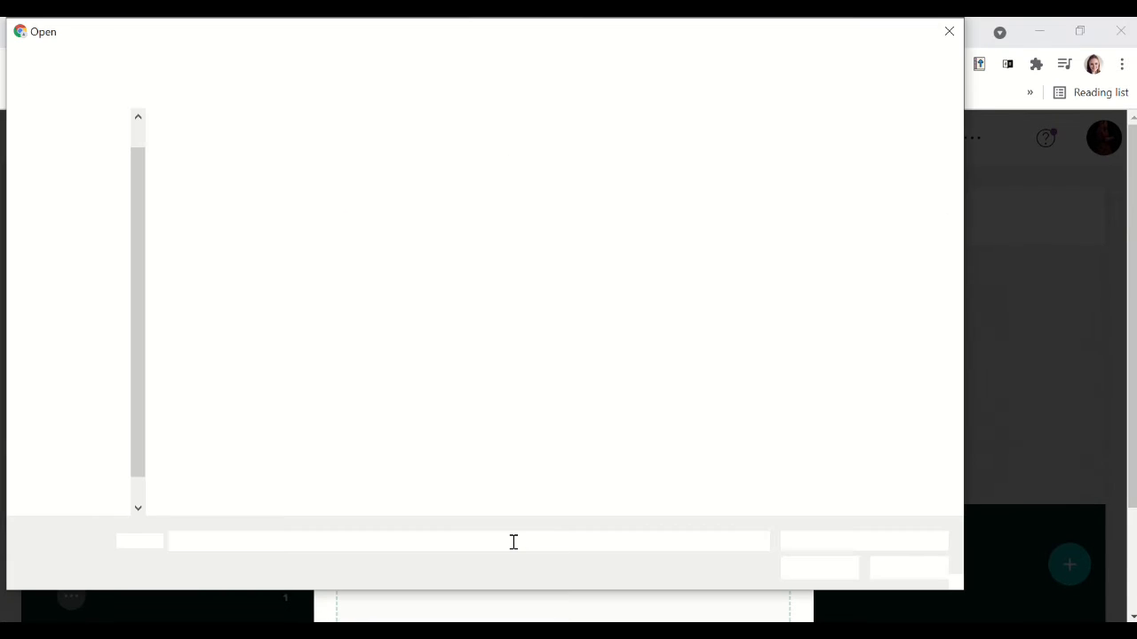
pyautogui.click(208, 178)
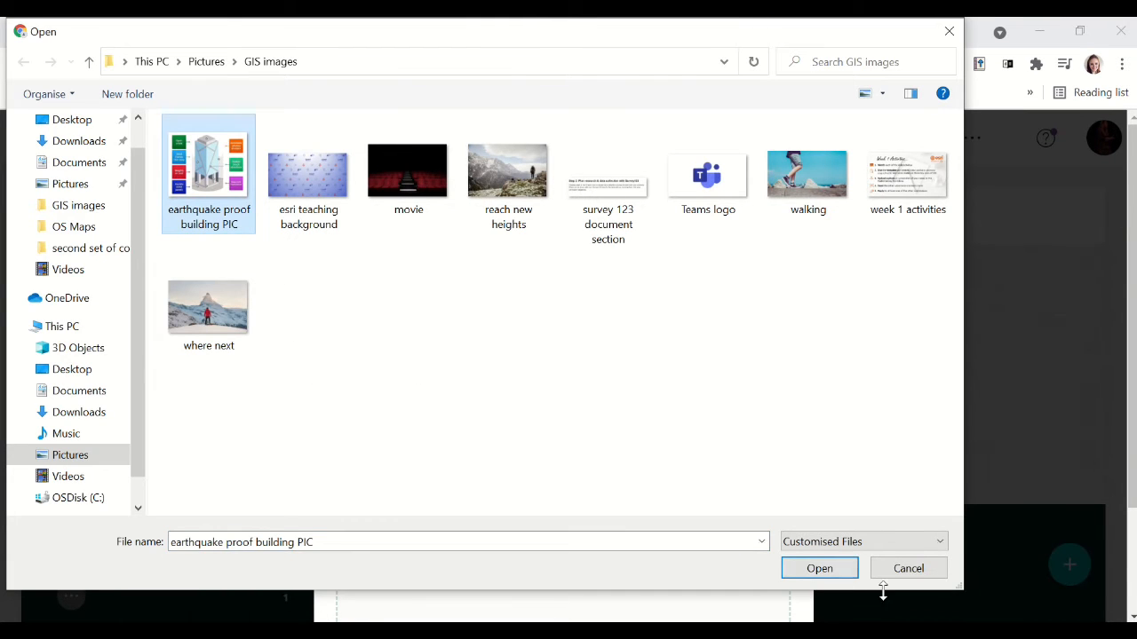
pyautogui.click(837, 571)
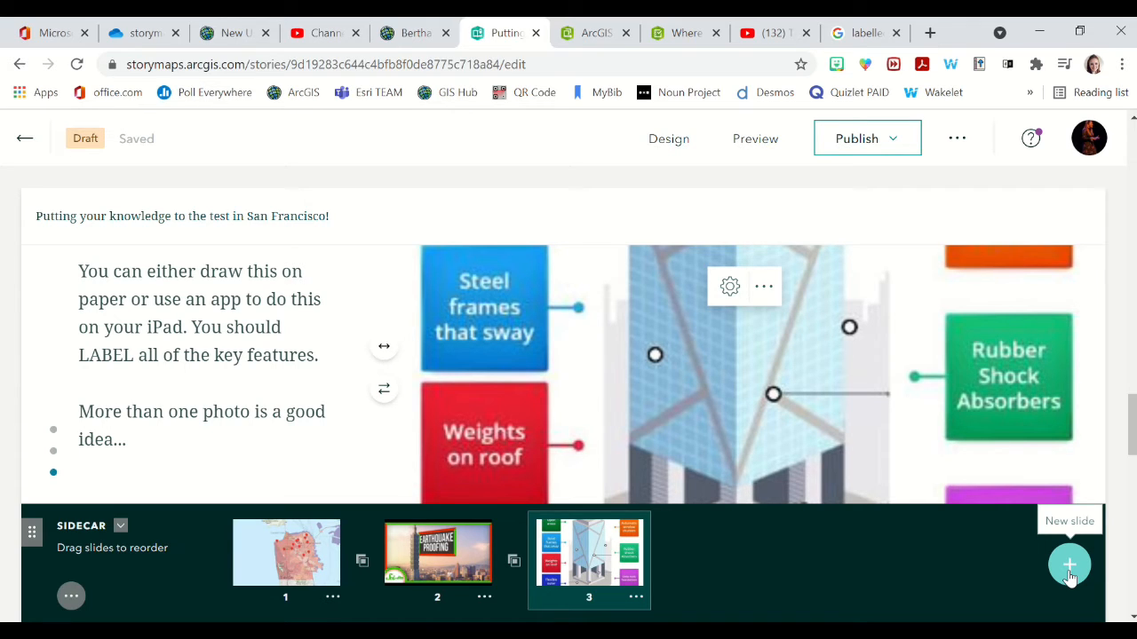
# Add a fourth slide with the narrative "Now show me were your building will go and upload your final image..." and open the embed dialog for its media
pyautogui.click(1069, 566)
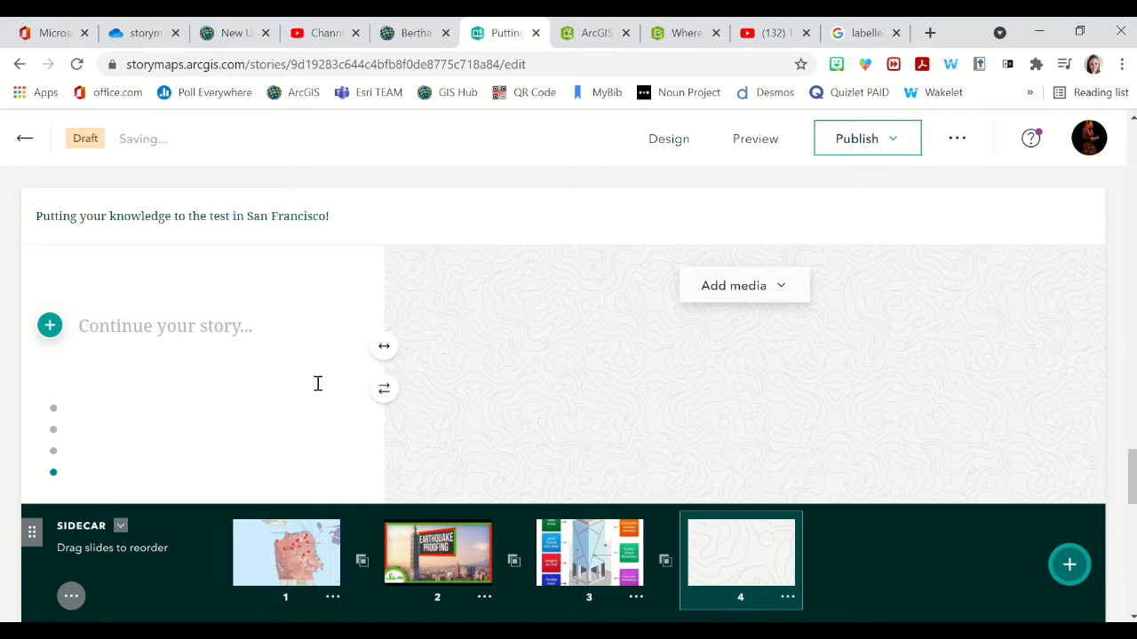
pyautogui.click(203, 317)
pyautogui.hotkey('ctrl', 'v')
pyautogui.click(751, 295)
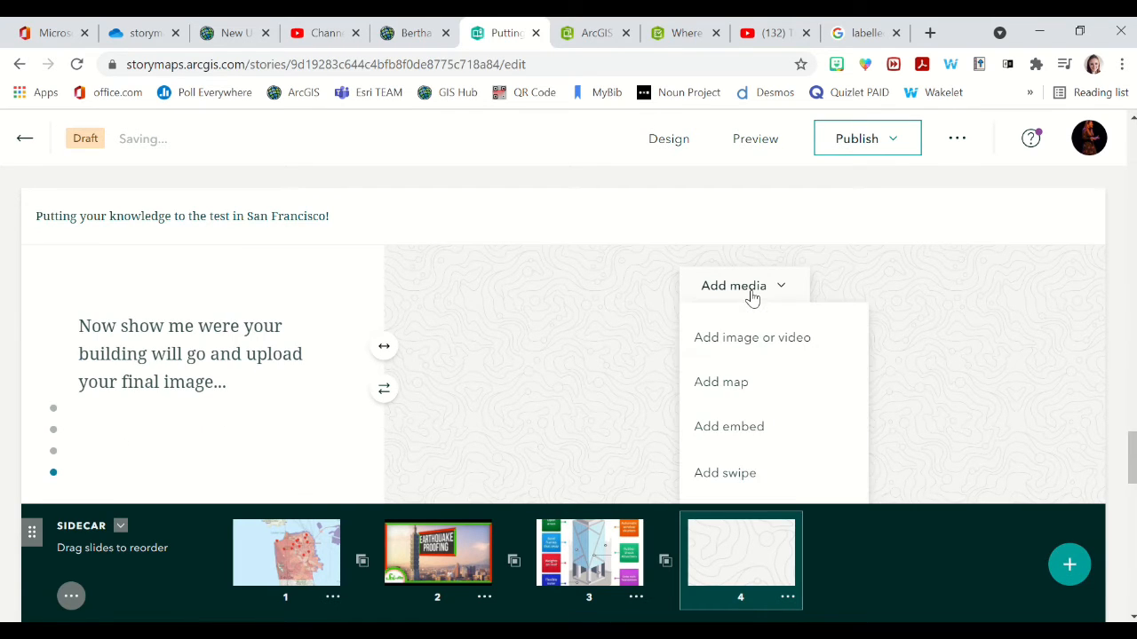
pyautogui.click(779, 439)
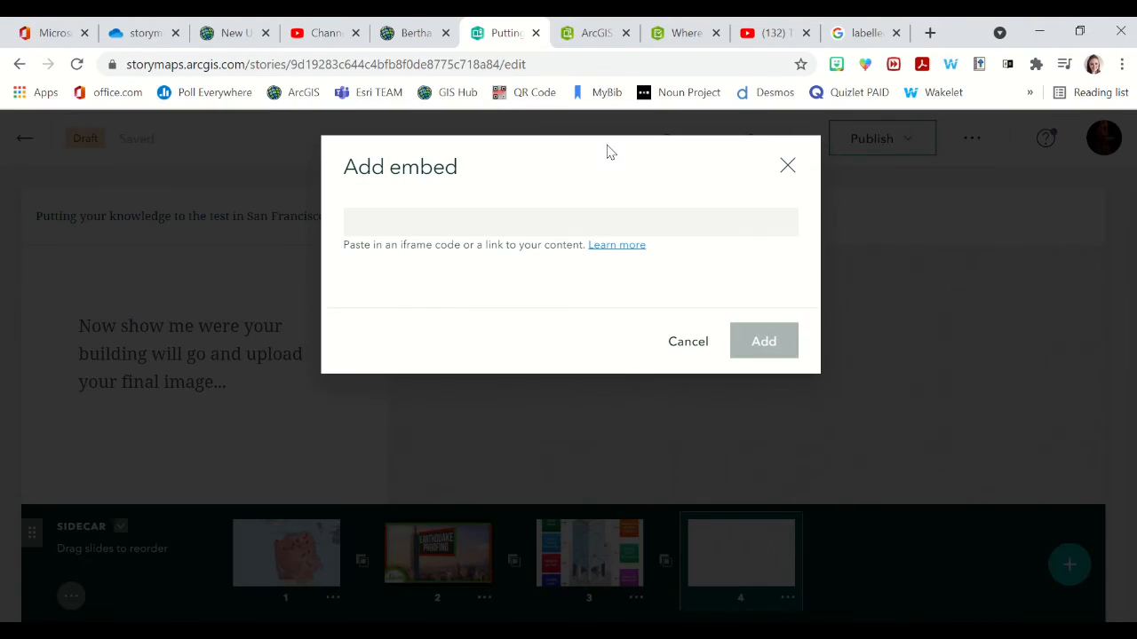
# Switch to the Survey123 survey "Where would you build your hospital?" and examine its questions in the survey design
pyautogui.click(584, 36)
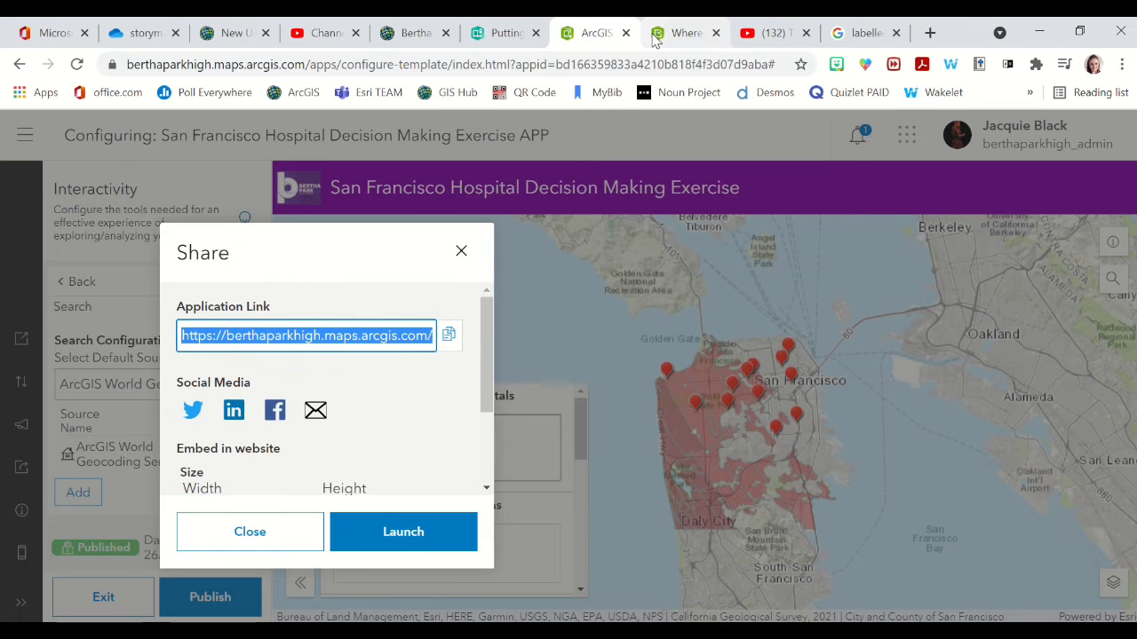
pyautogui.click(686, 40)
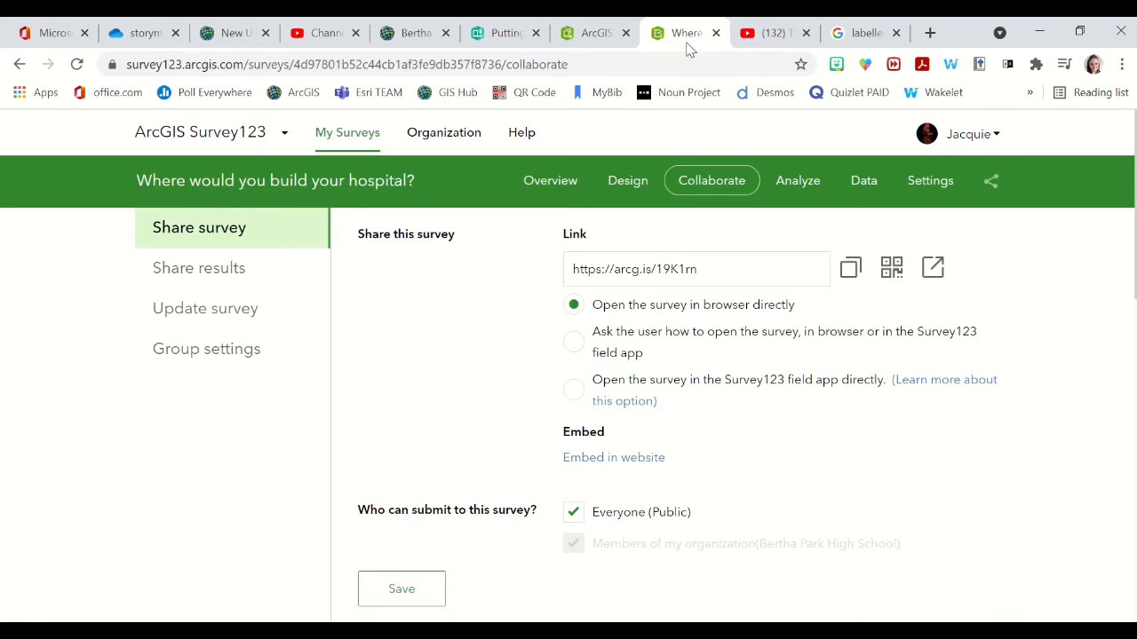
pyautogui.click(545, 194)
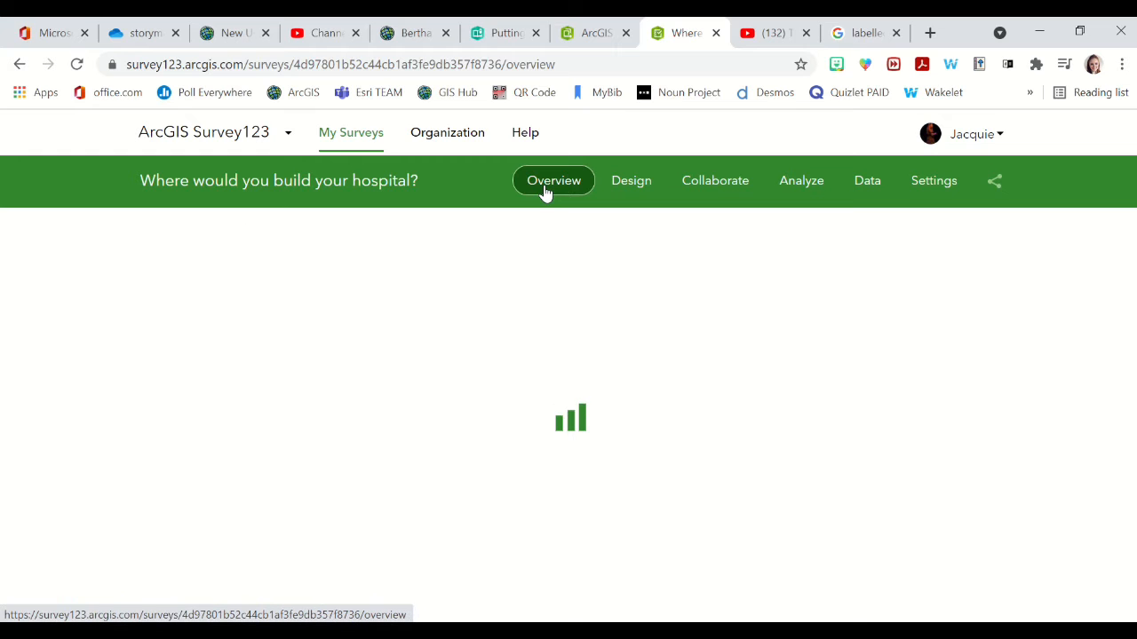
pyautogui.click(644, 189)
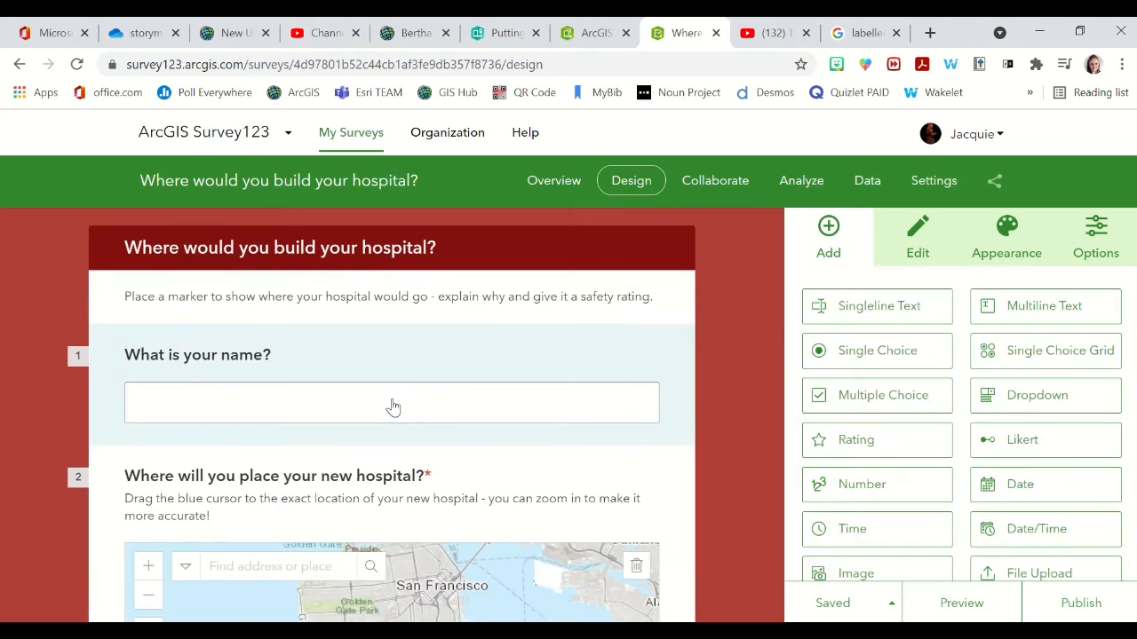
pyautogui.scroll(-1, 391, 405)
pyautogui.scroll(-2, 392, 405)
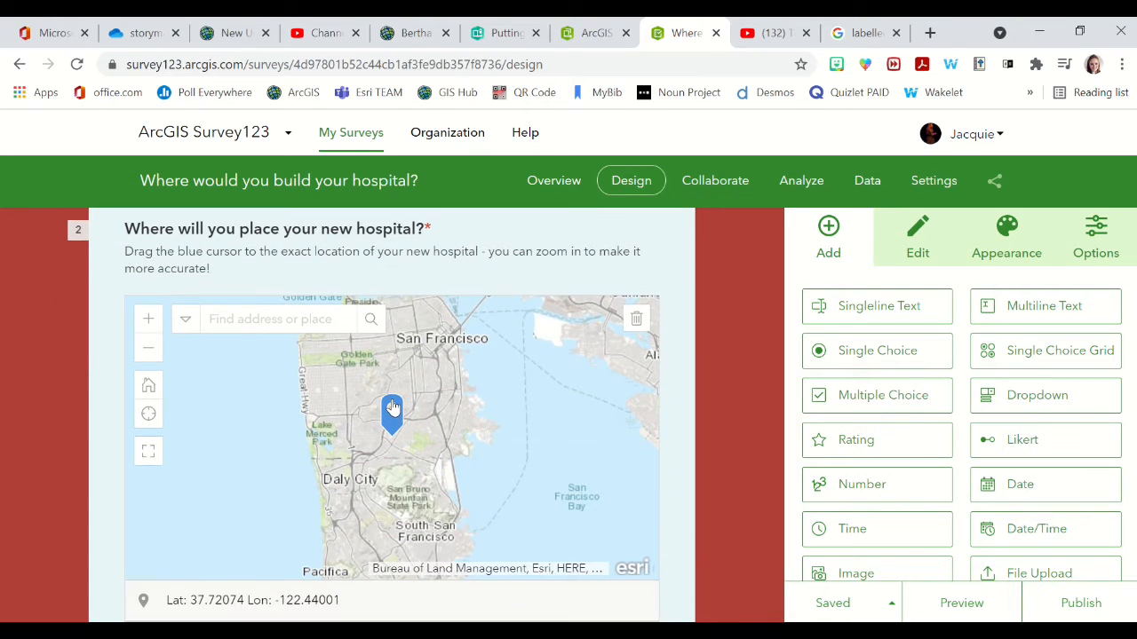
pyautogui.scroll(-4, 683, 444)
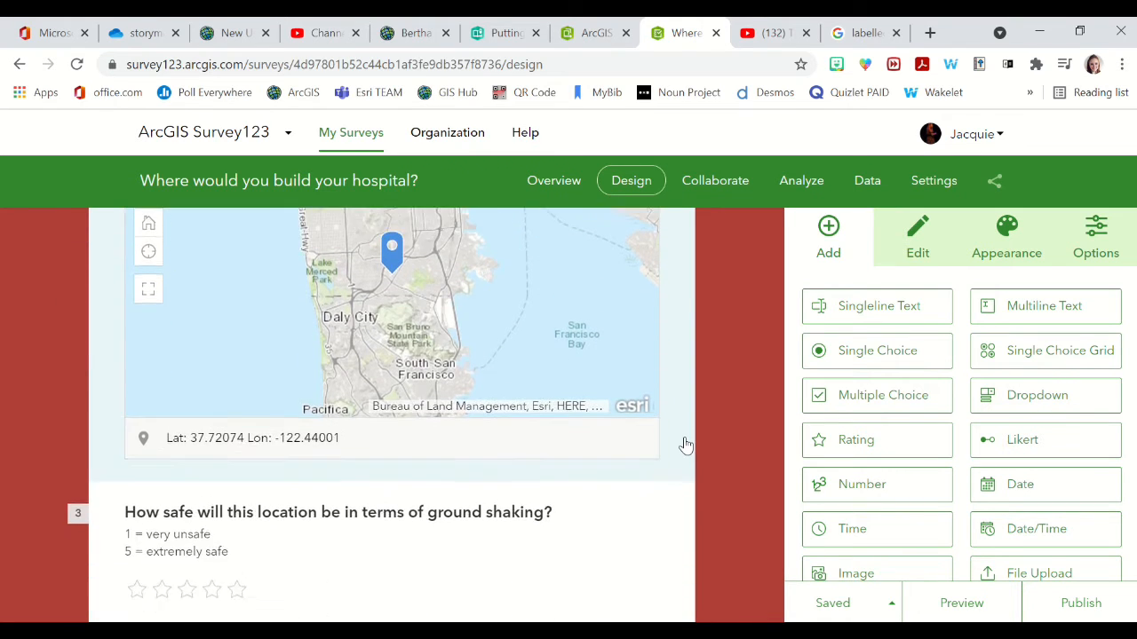
pyautogui.scroll(-1, 684, 445)
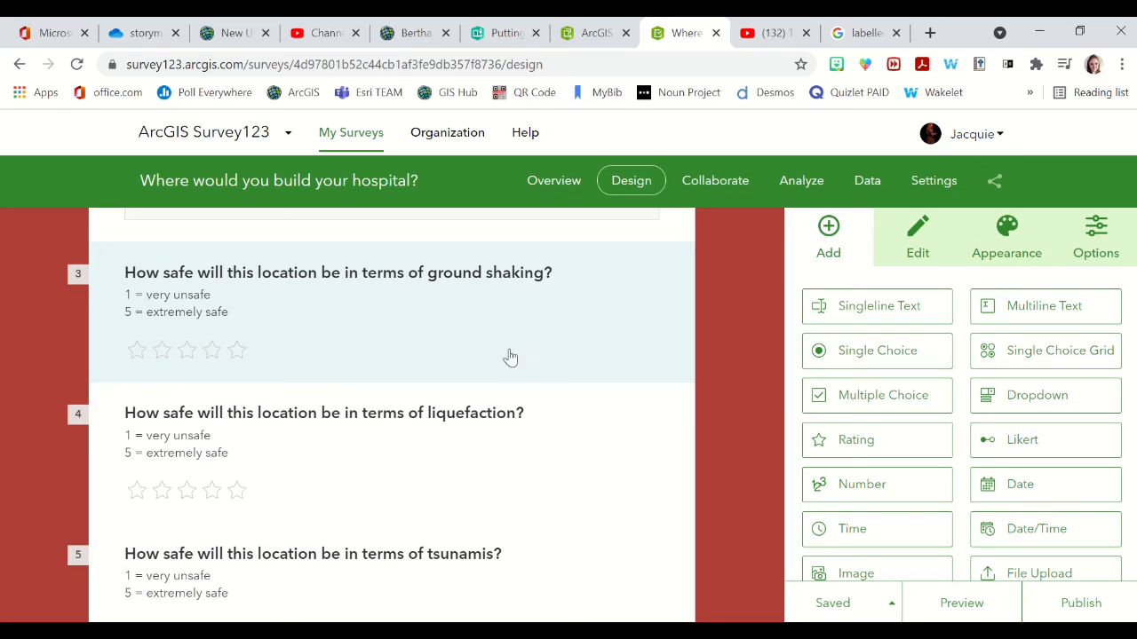
pyautogui.scroll(-4, 470, 474)
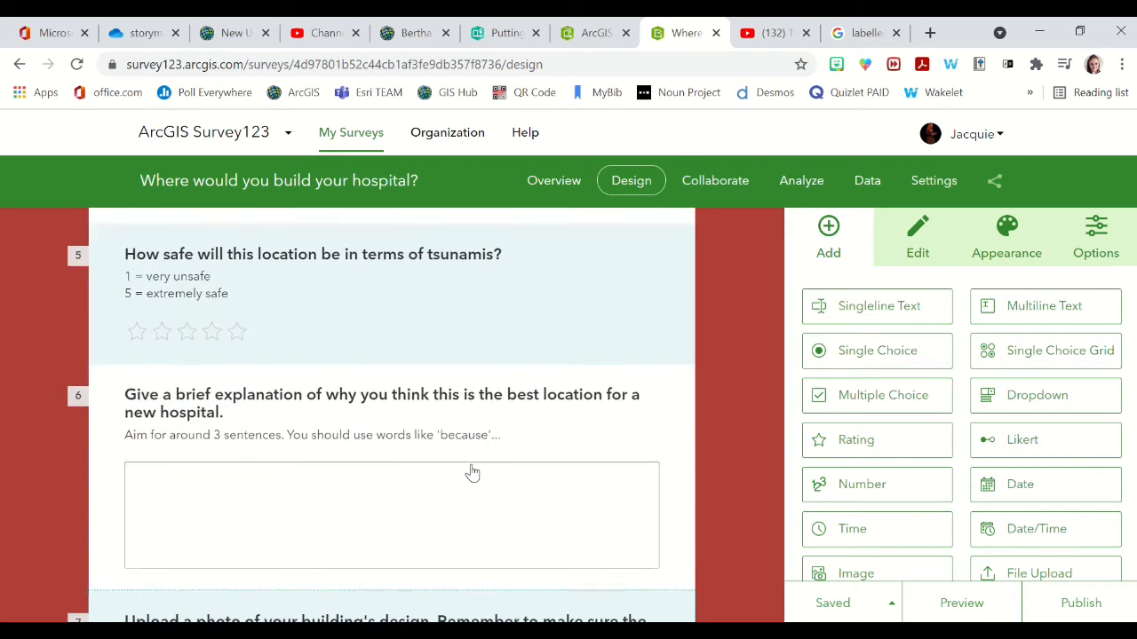
pyautogui.scroll(-2, 532, 502)
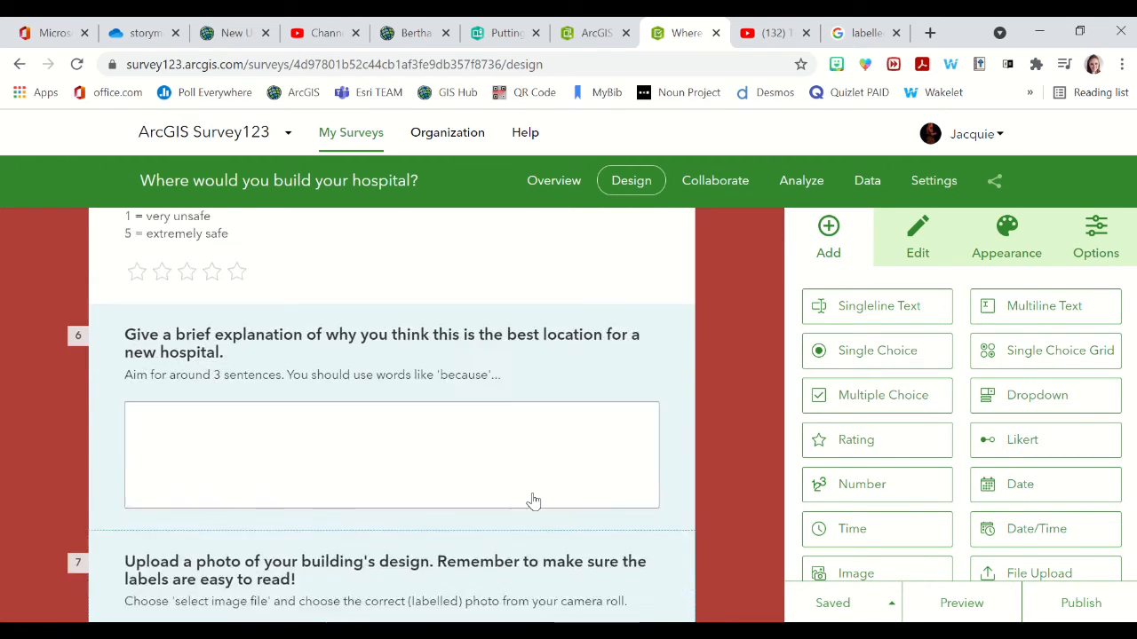
pyautogui.scroll(-2, 454, 290)
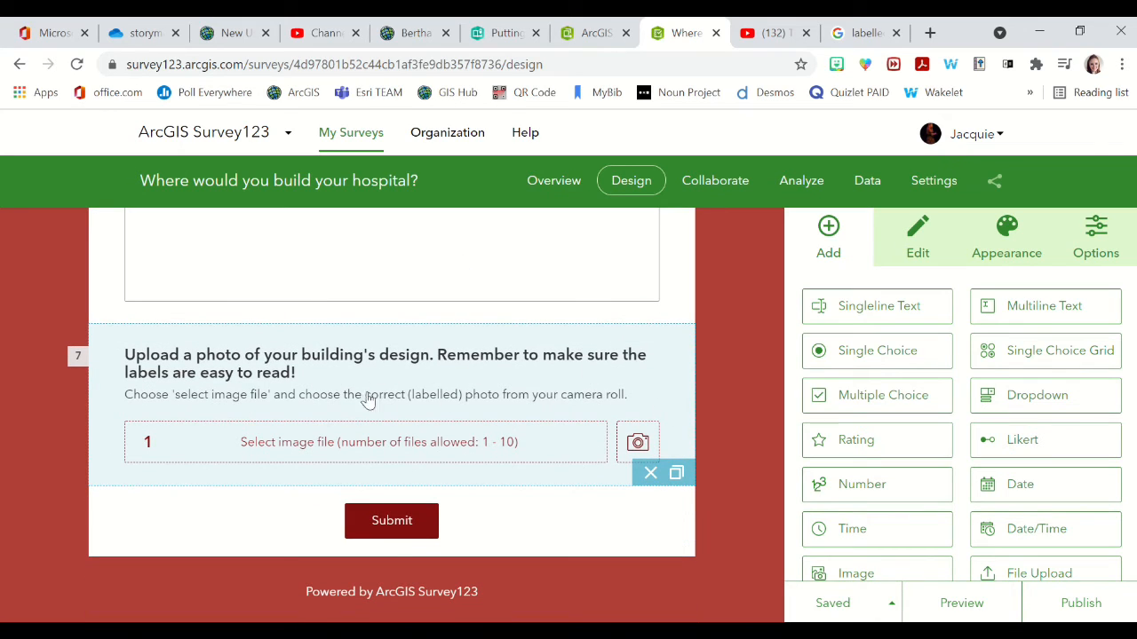
pyautogui.scroll(2, 520, 405)
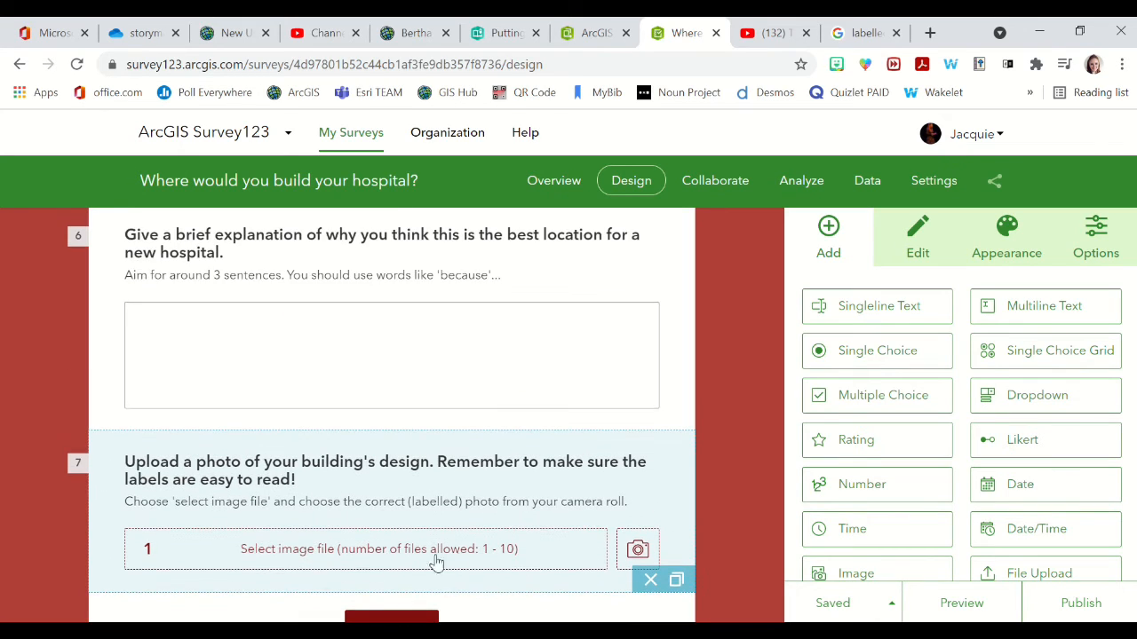
# Review the survey's sharing options for who can submit, submitter permissions and draft mode, and save them
pyautogui.click(722, 187)
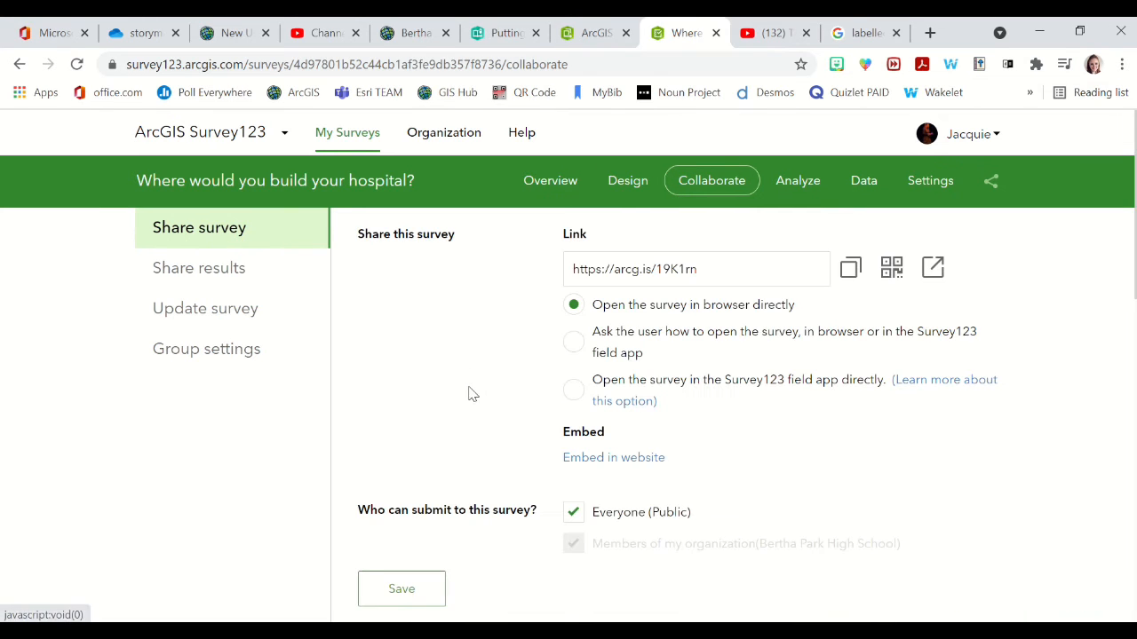
pyautogui.scroll(-1, 471, 394)
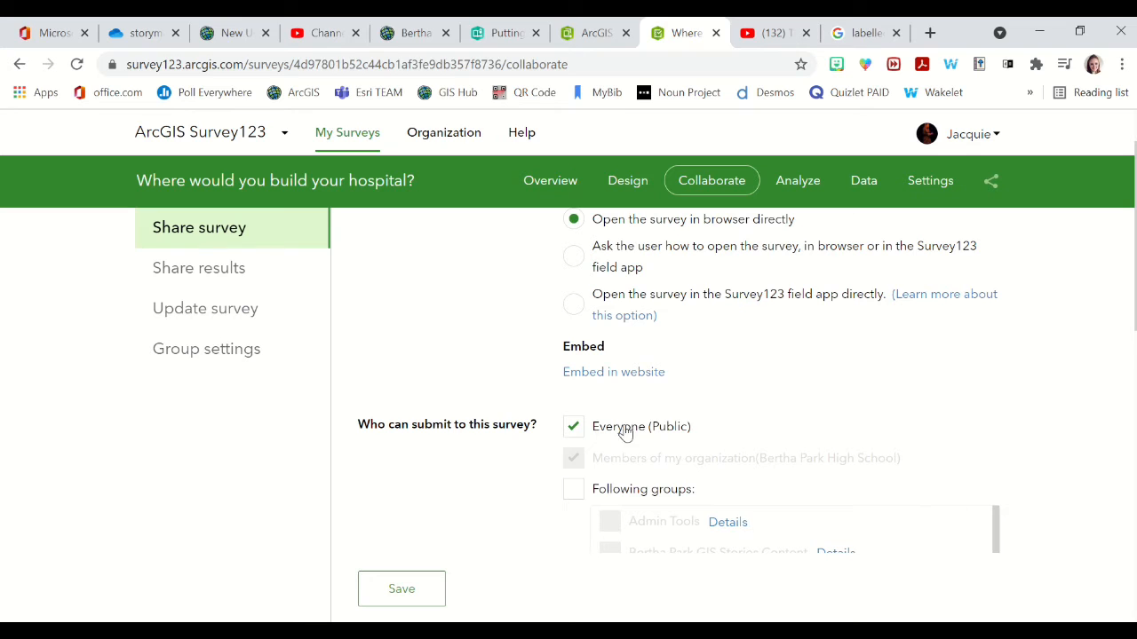
pyautogui.scroll(-6, 626, 432)
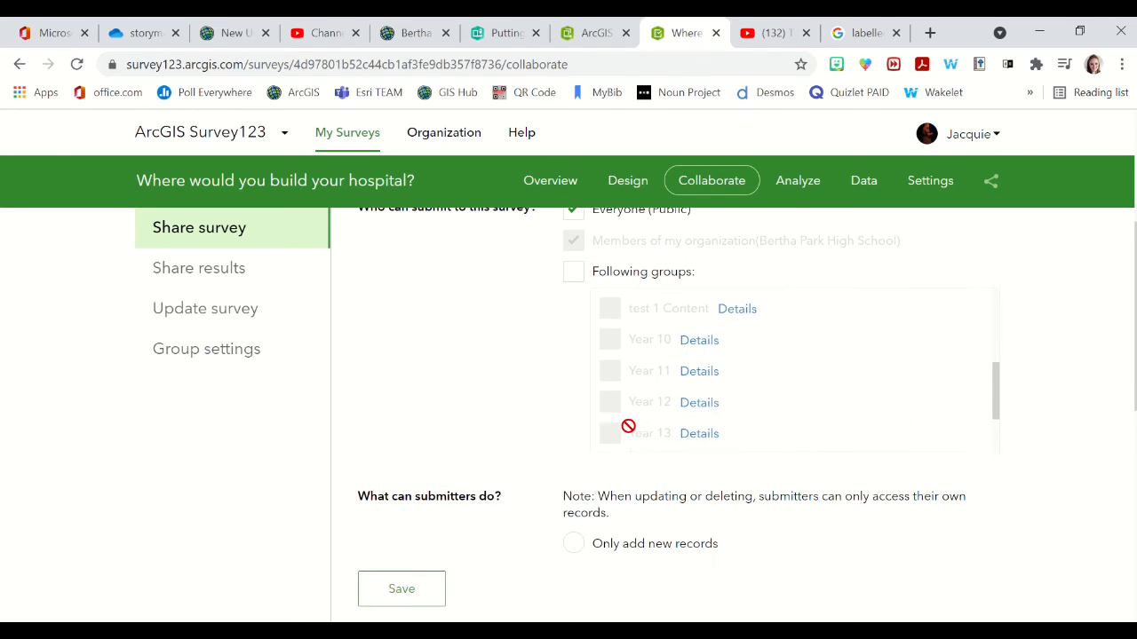
pyautogui.scroll(-3, 447, 427)
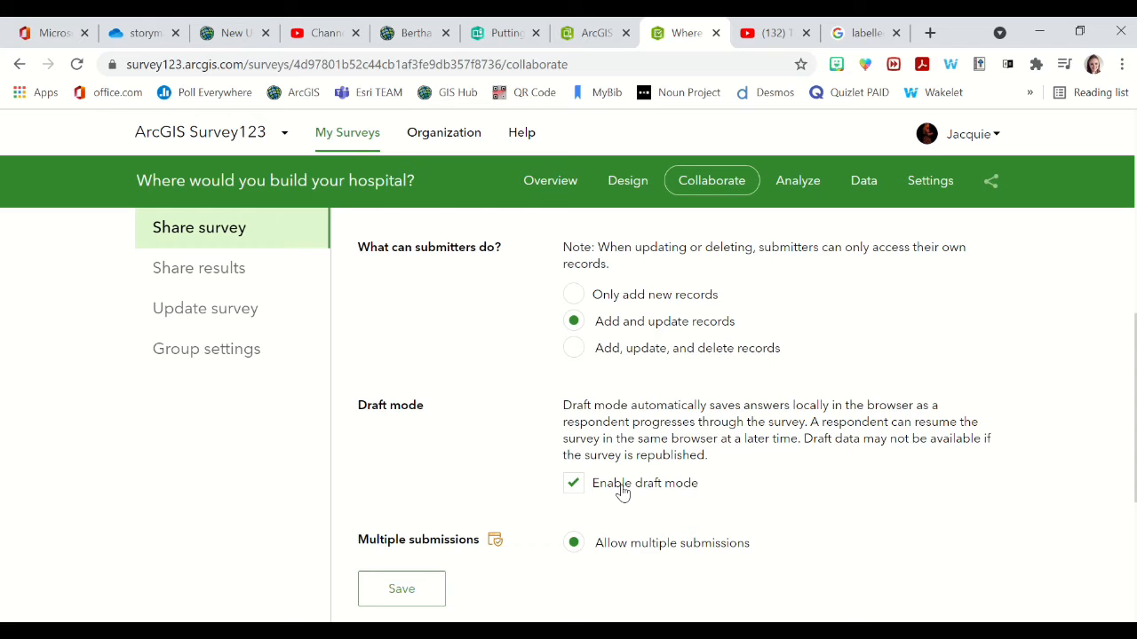
pyautogui.click(386, 589)
pyautogui.scroll(6, 685, 385)
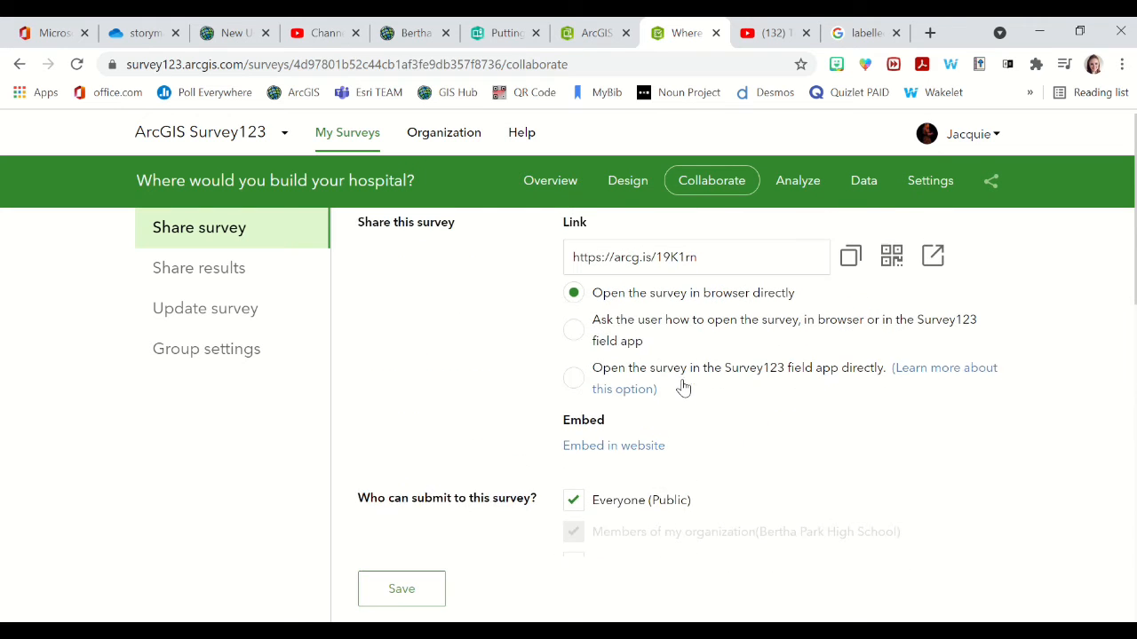
pyautogui.click(852, 270)
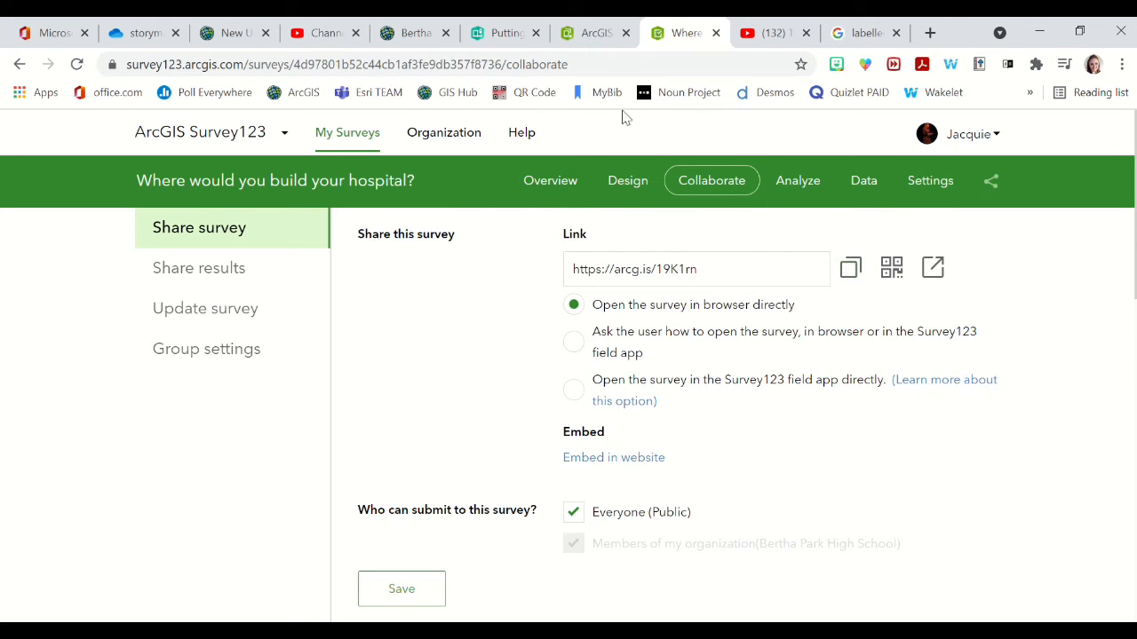
pyautogui.click(502, 33)
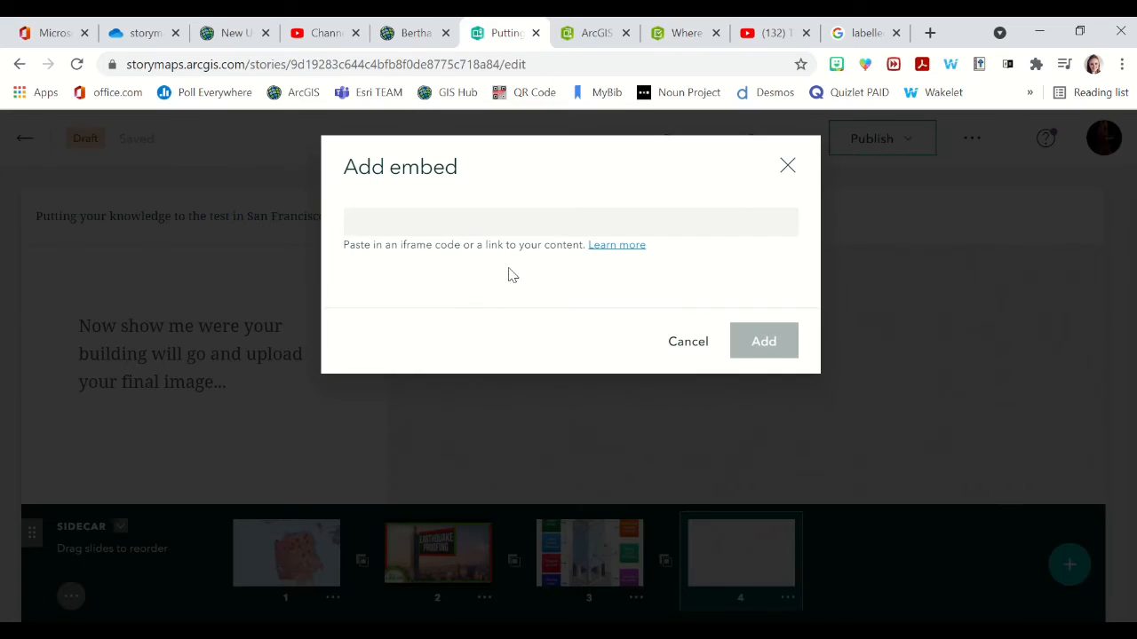
pyautogui.hotkey('ctrl', 'v')
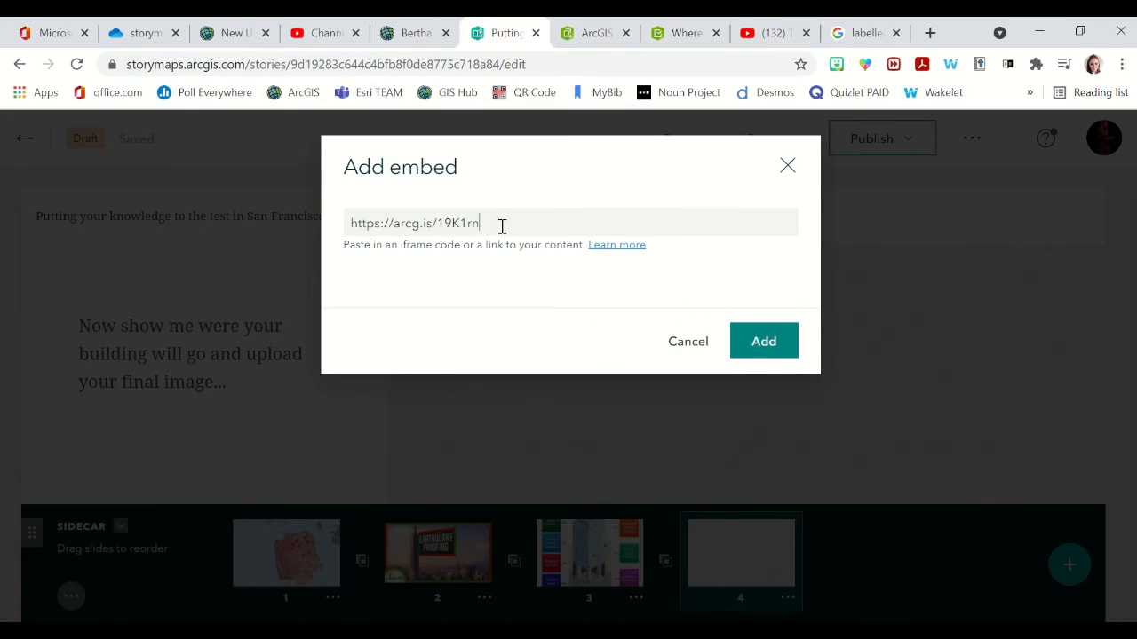
pyautogui.click(758, 343)
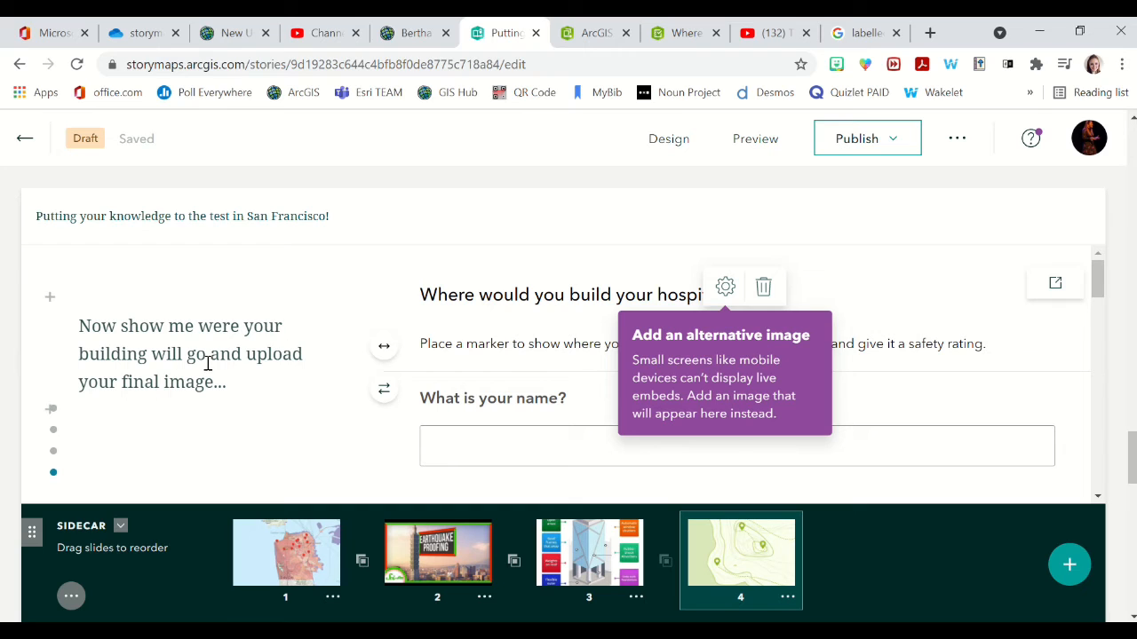
pyautogui.scroll(-2, 207, 363)
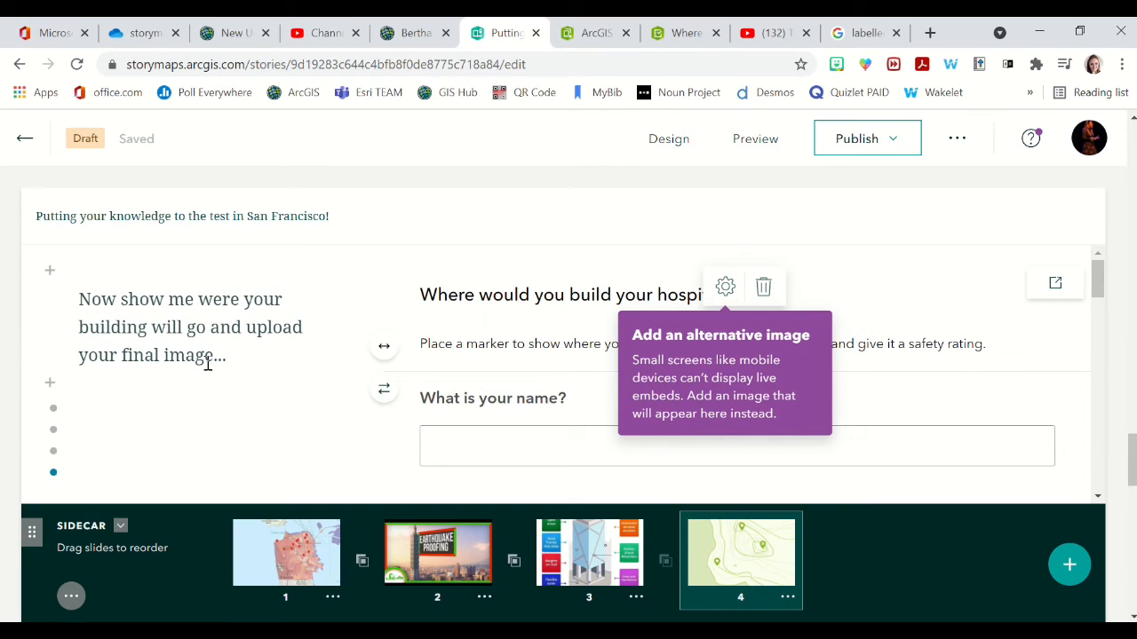
pyautogui.scroll(-1, 208, 363)
pyautogui.scroll(1, 208, 363)
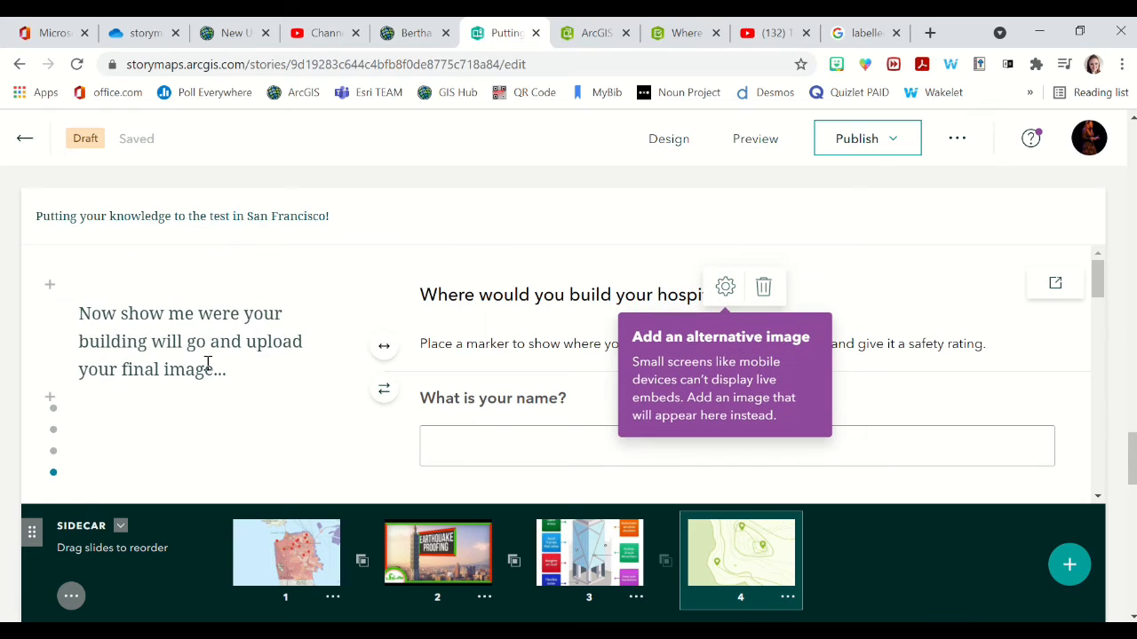
# Add a fifth slide with the narrative "Now use the site on the right hand side to view other class mates' locations..." and open its embed dialog
pyautogui.click(1070, 564)
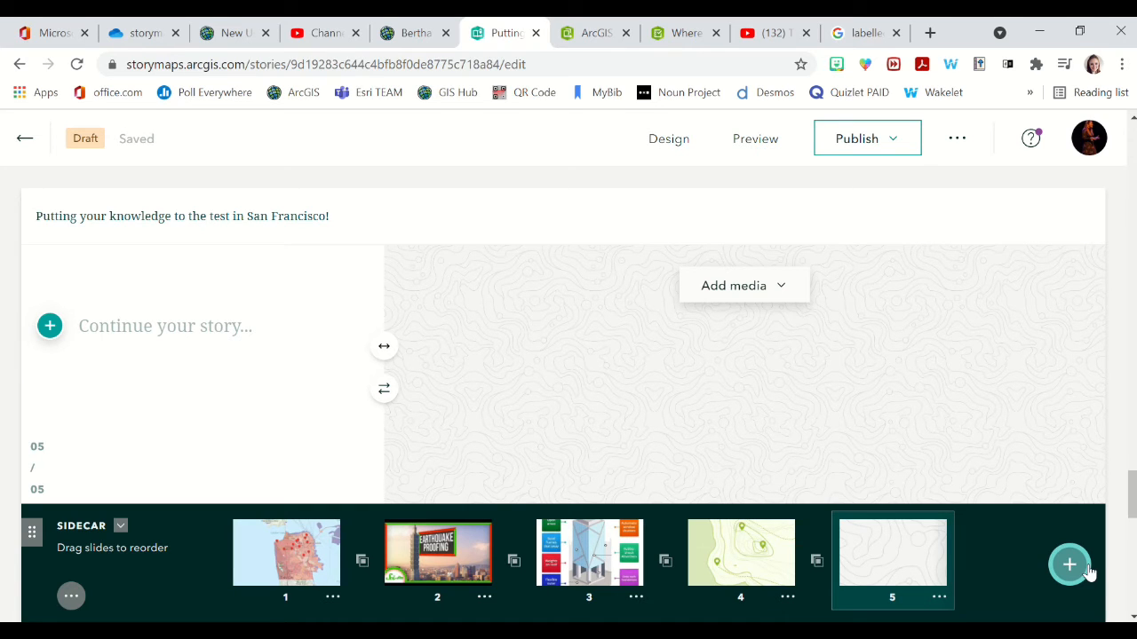
pyautogui.click(188, 318)
pyautogui.hotkey('ctrl', 'v')
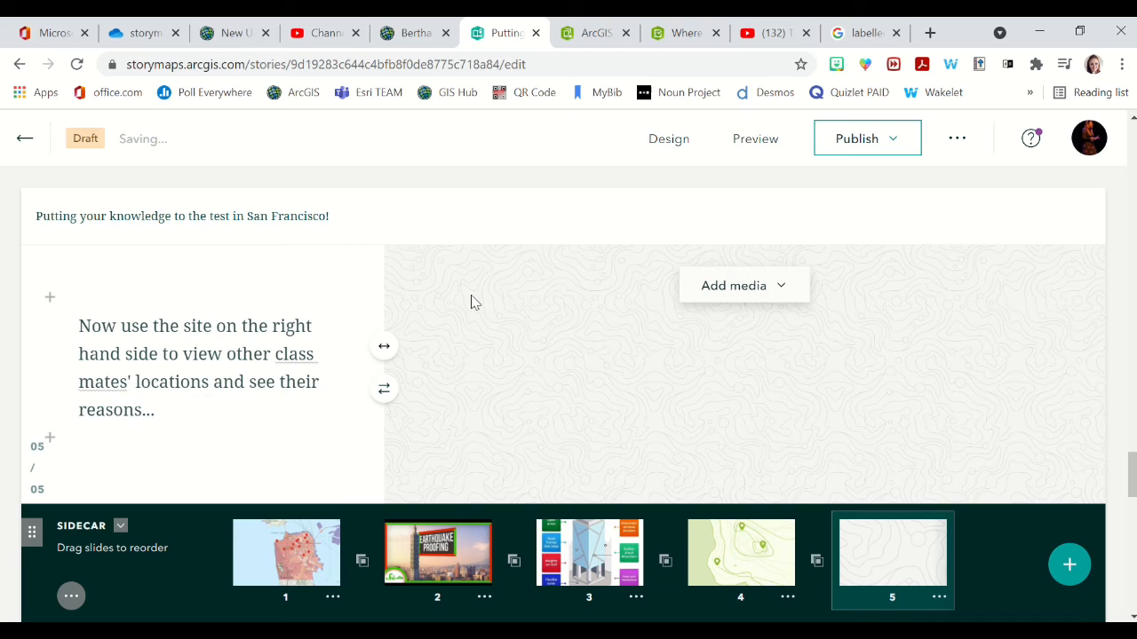
pyautogui.click(770, 290)
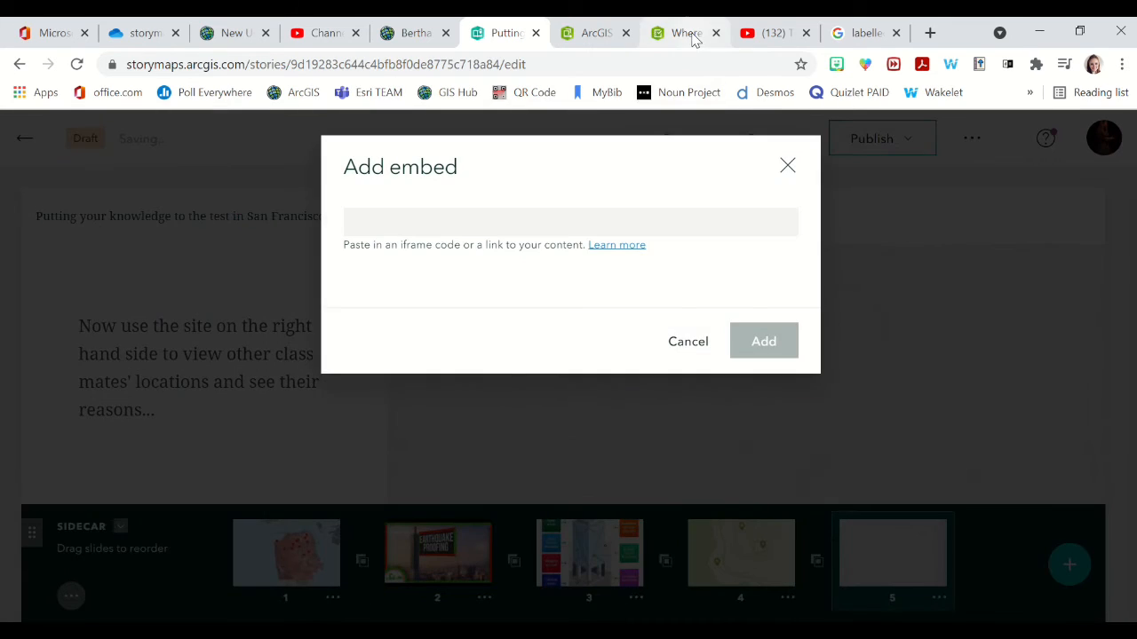
# Switch to the Survey123 survey, review the result-sharing options for who can view results and what viewers can see and do, and save them
pyautogui.click(686, 33)
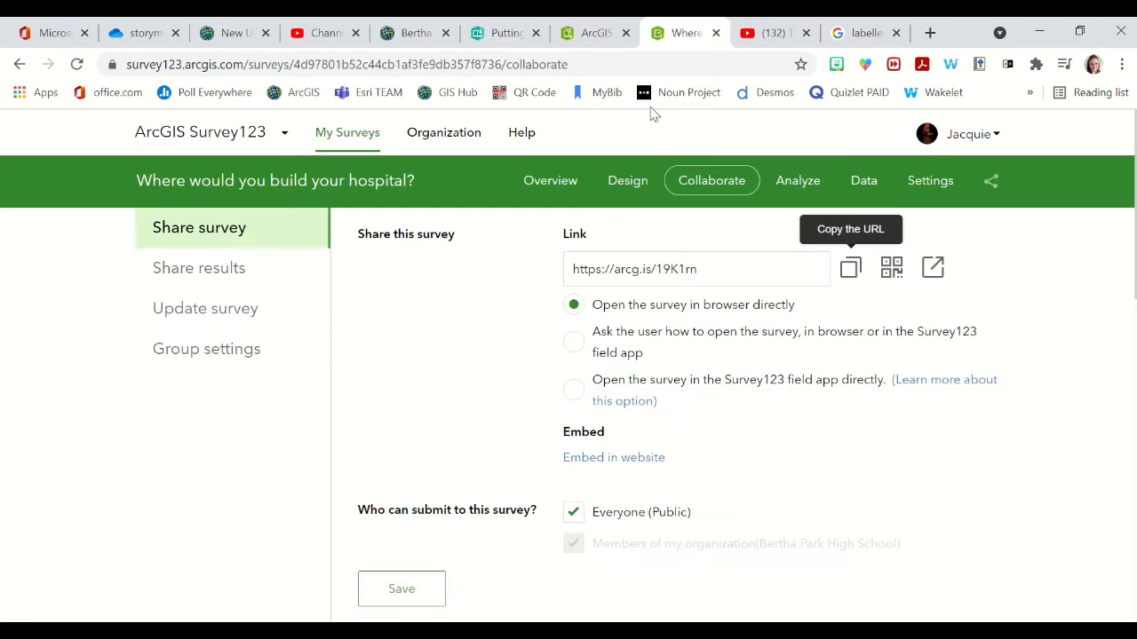
pyautogui.click(187, 280)
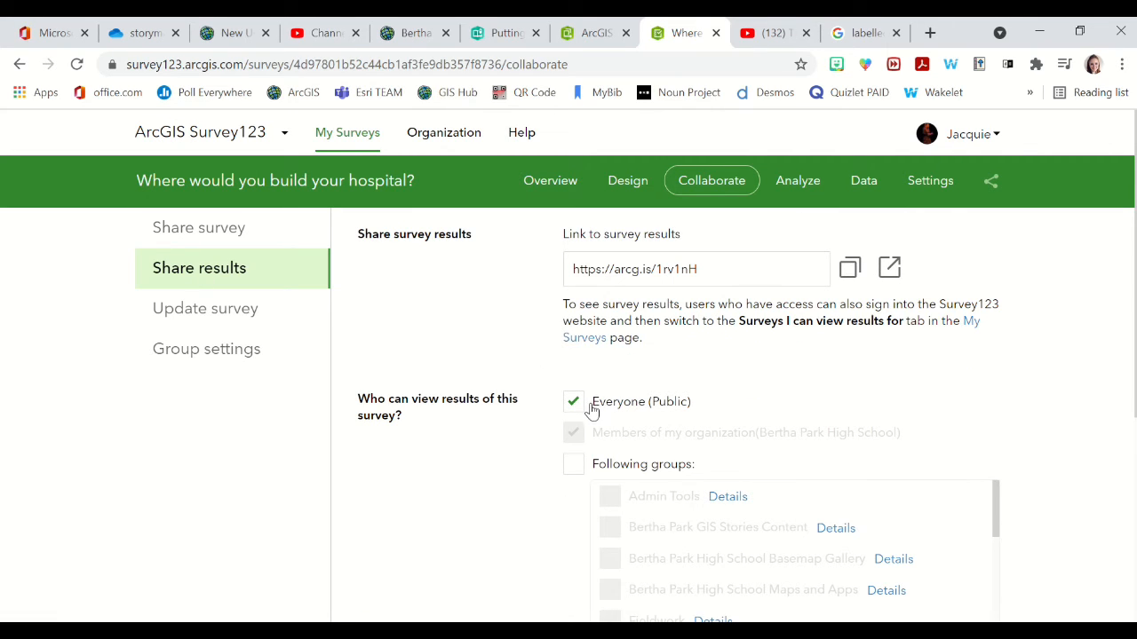
pyautogui.scroll(-4, 593, 410)
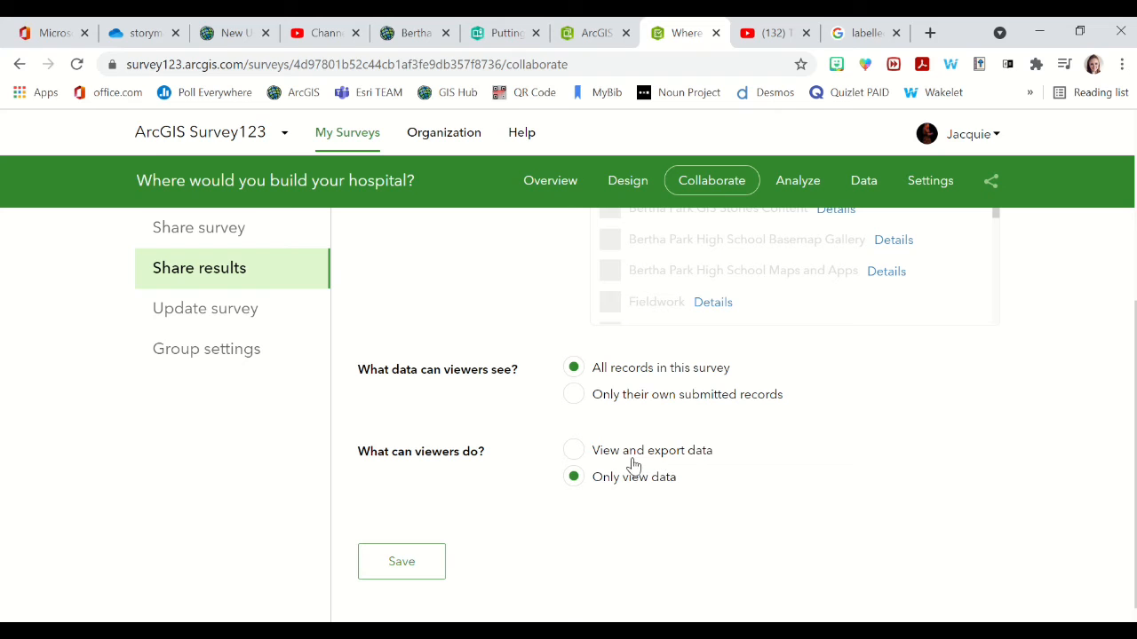
pyautogui.click(389, 555)
pyautogui.scroll(4, 673, 457)
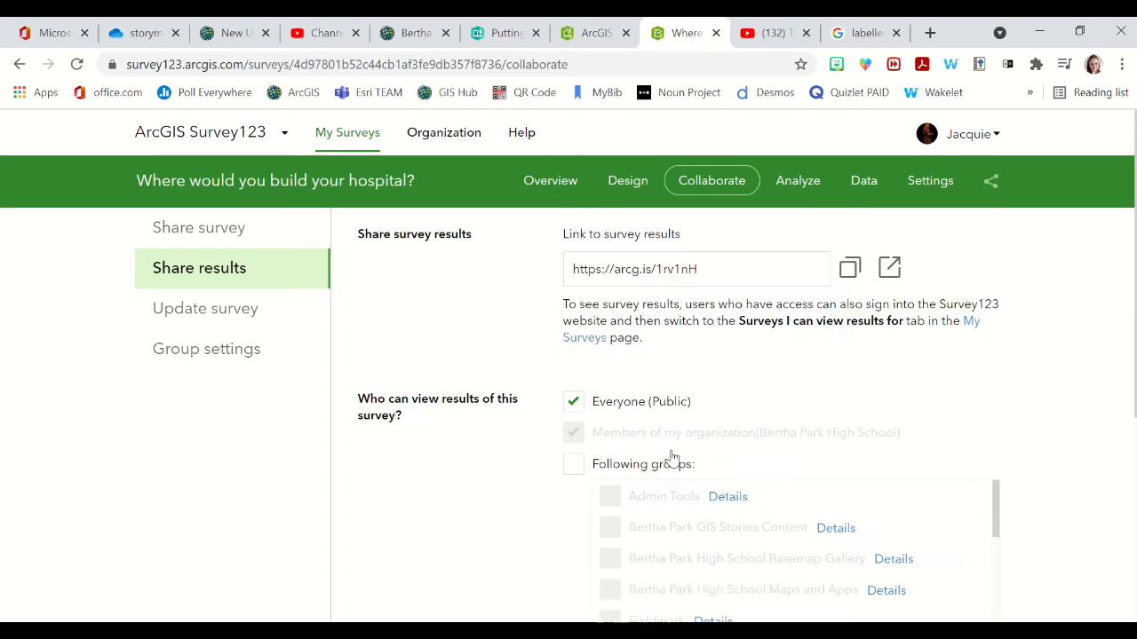
# Copy the link to the survey results and embed the copied link as slide 5's media in the story
pyautogui.click(853, 271)
pyautogui.click(499, 33)
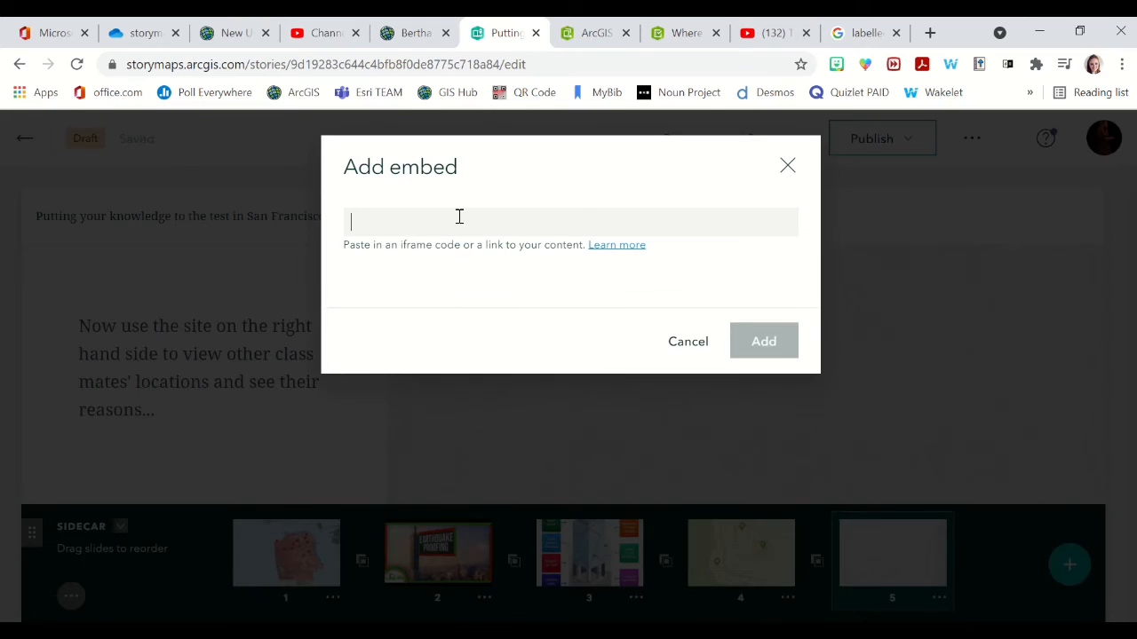
pyautogui.hotkey('ctrl', 'v')
pyautogui.click(750, 346)
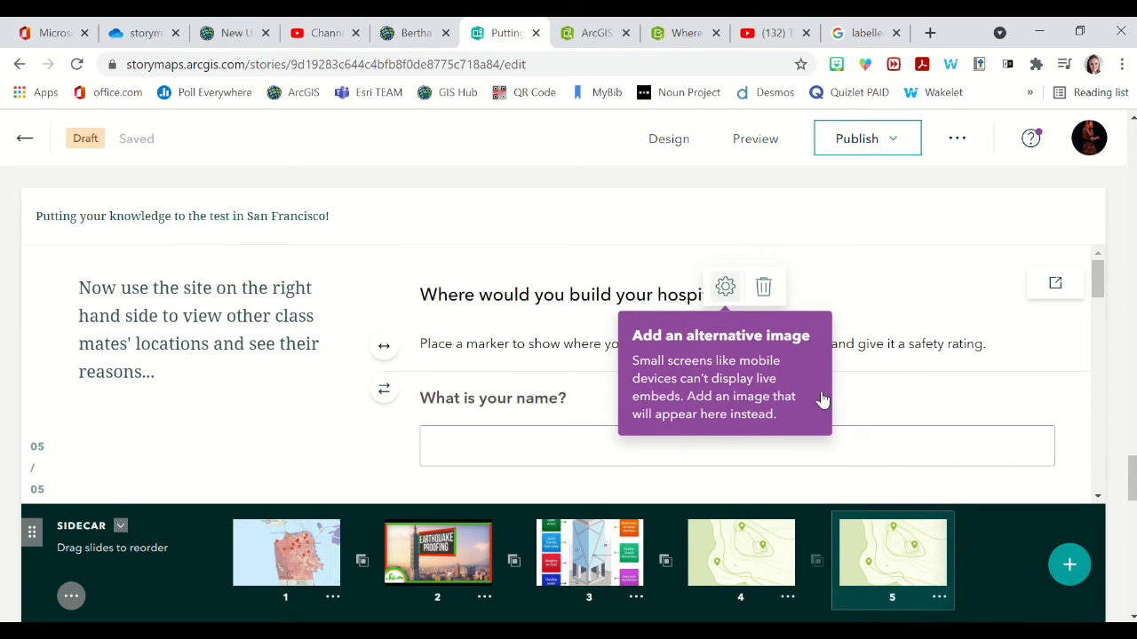
# Publish the story with its sharing level set to Everyone (Public)
pyautogui.click(857, 142)
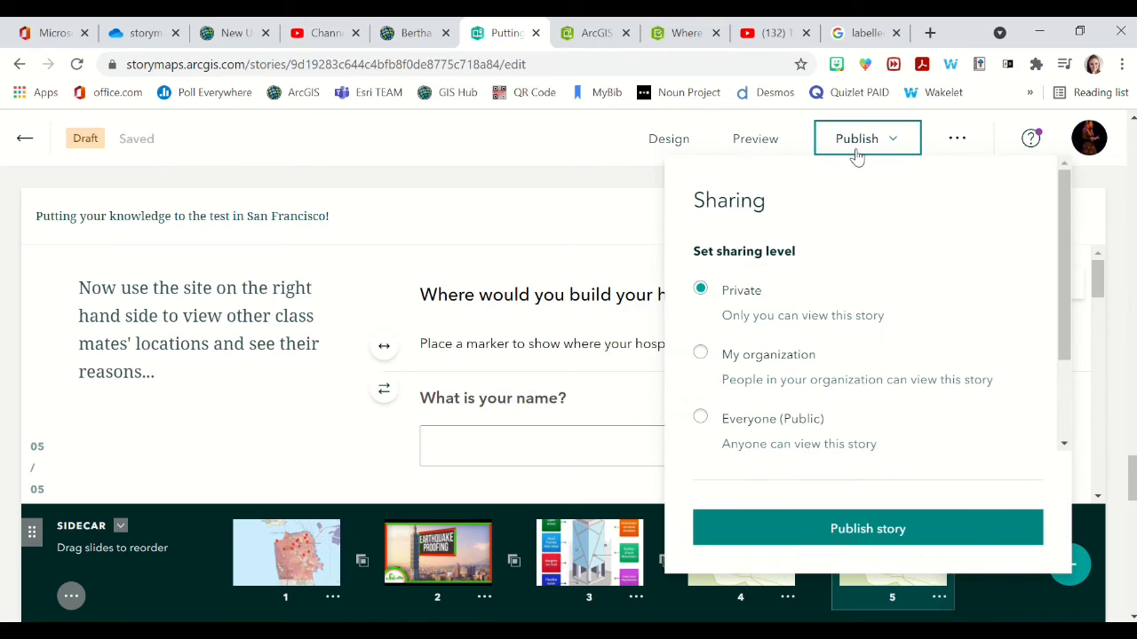
pyautogui.click(781, 421)
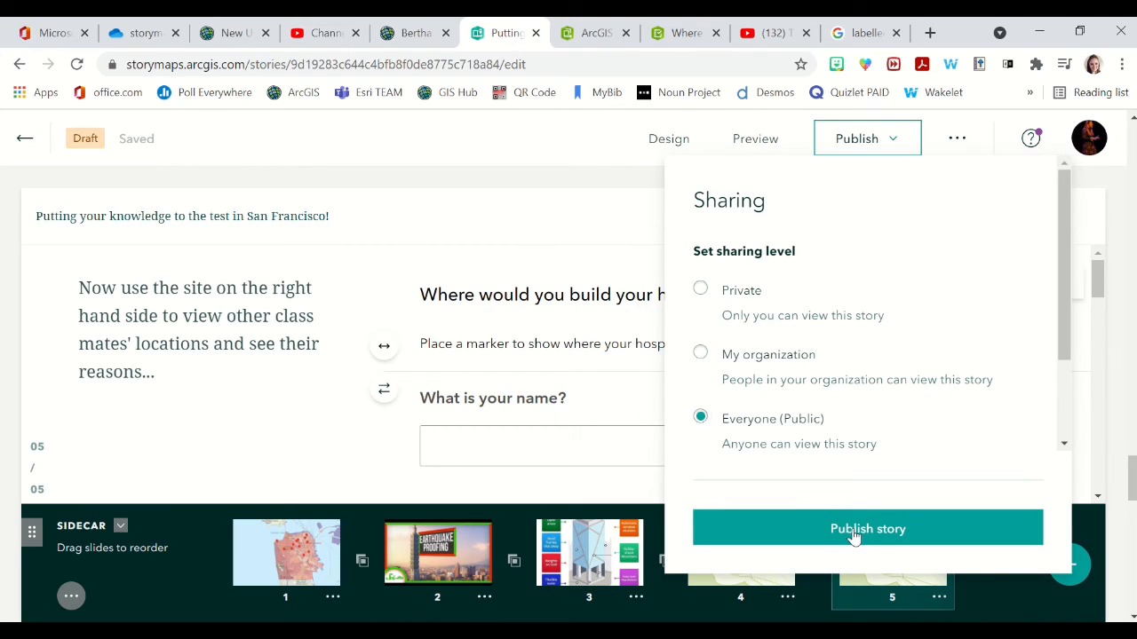
pyautogui.click(858, 536)
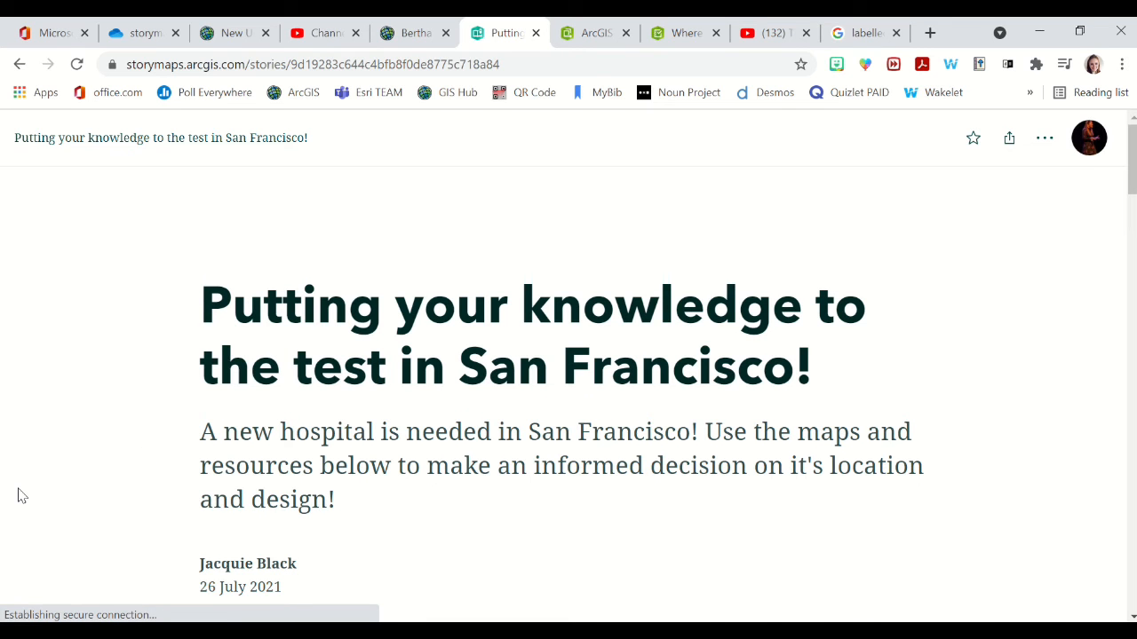
# Examine the published story's first three slides, dismissing the map's introduction and trying the Tsunami Risk Areas layer
pyautogui.scroll(-7, 22, 496)
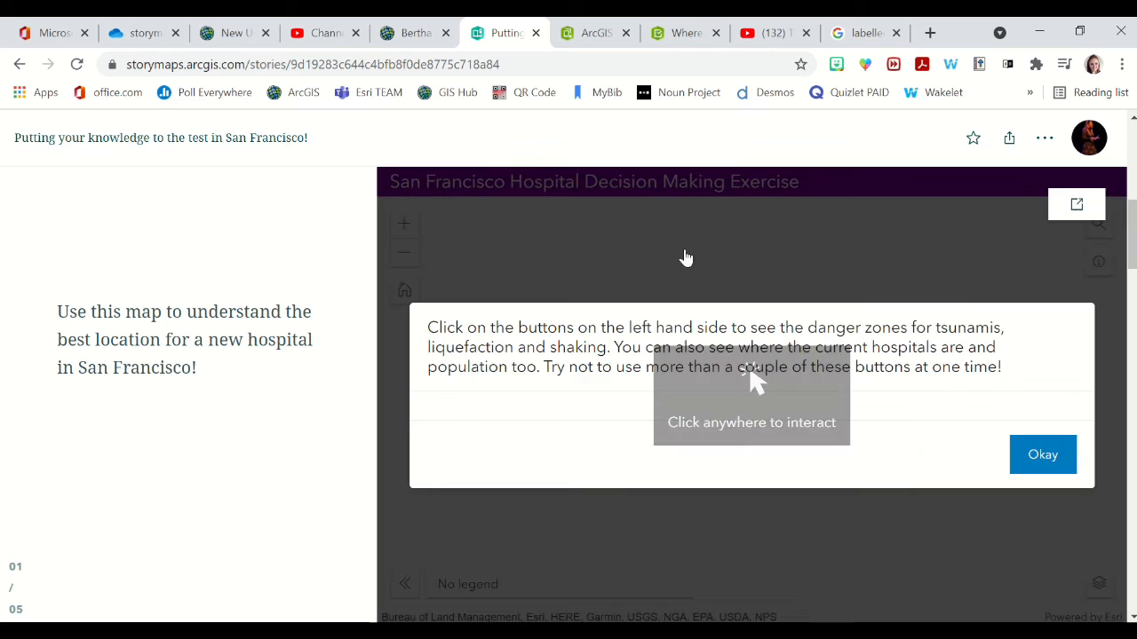
pyautogui.click(1041, 454)
pyautogui.click(1044, 452)
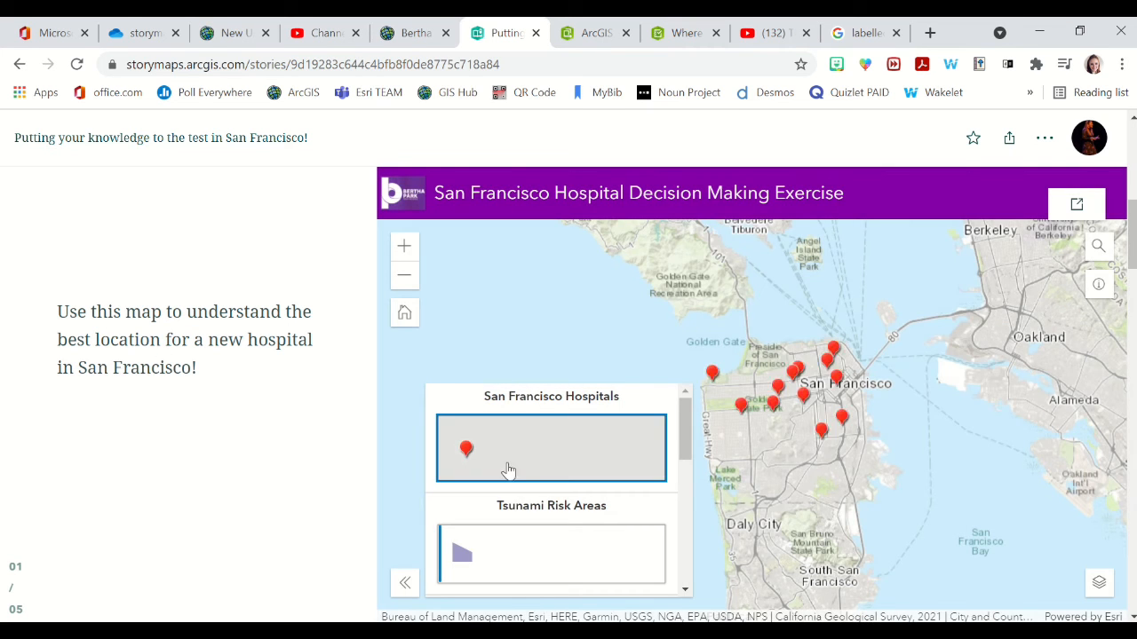
pyautogui.click(520, 552)
pyautogui.scroll(-5, 208, 488)
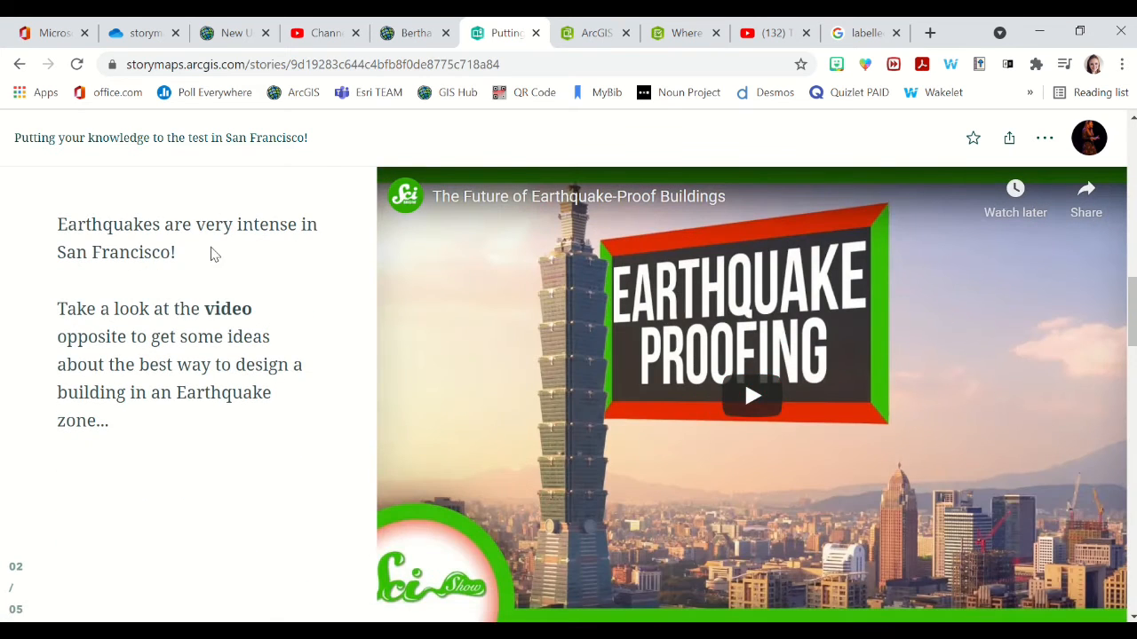
pyautogui.scroll(-5, 217, 383)
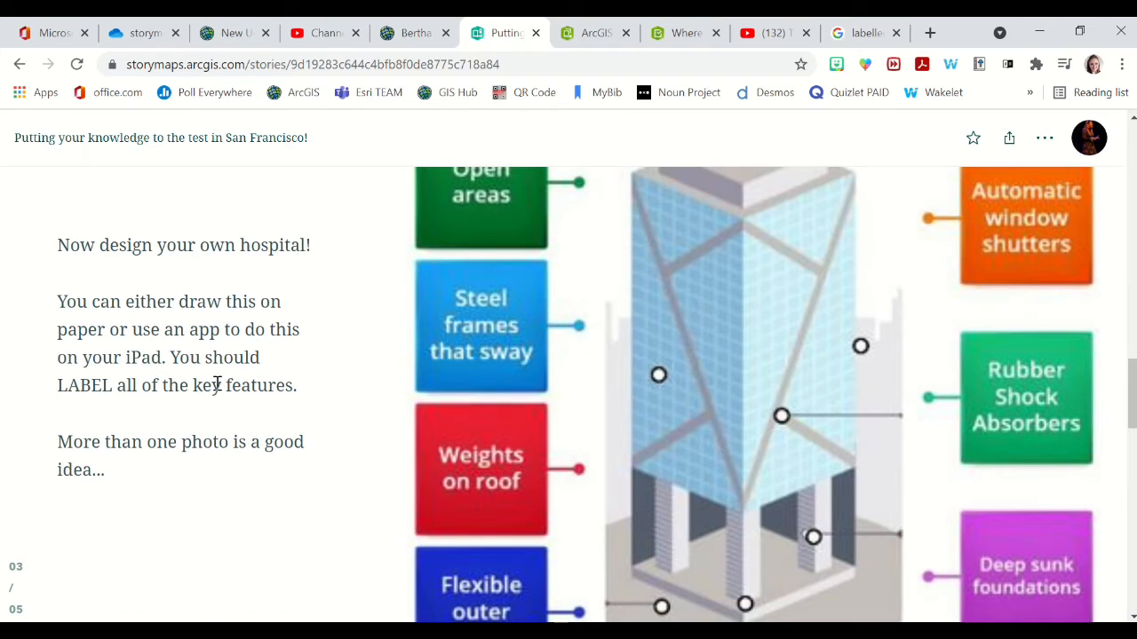
# Examine the survey embedded on slide 4 and the content of slide 5, then return towards the story's start
pyautogui.scroll(-10, 237, 320)
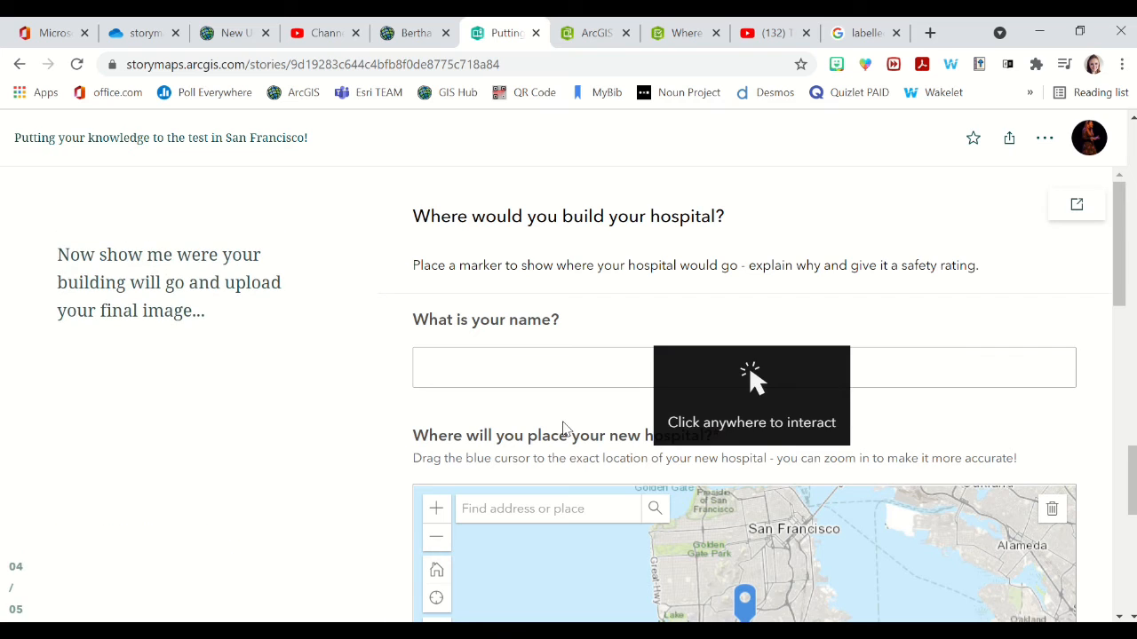
pyautogui.click(723, 452)
pyautogui.scroll(-10, 723, 452)
pyautogui.scroll(-2, 725, 460)
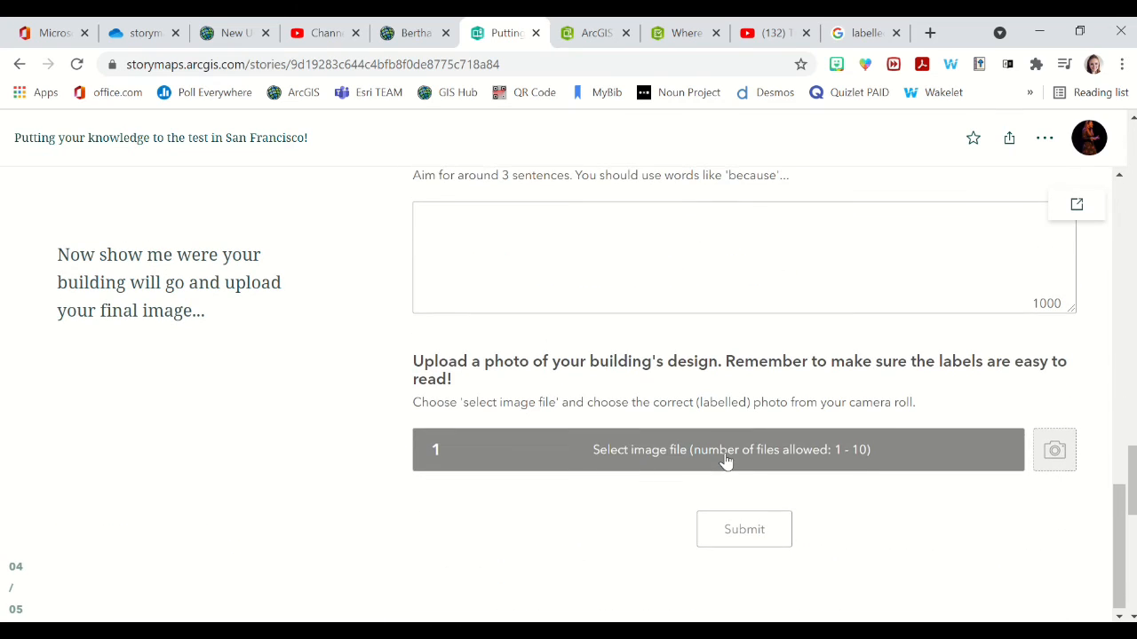
pyautogui.scroll(-5, 195, 389)
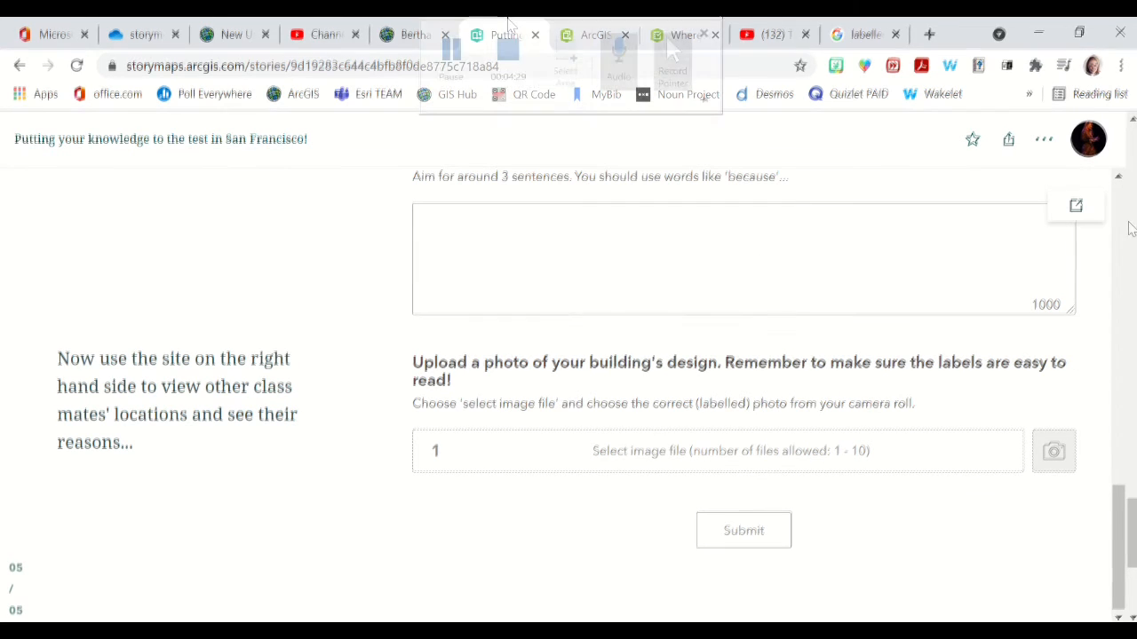
pyautogui.scroll(5, 718, 358)
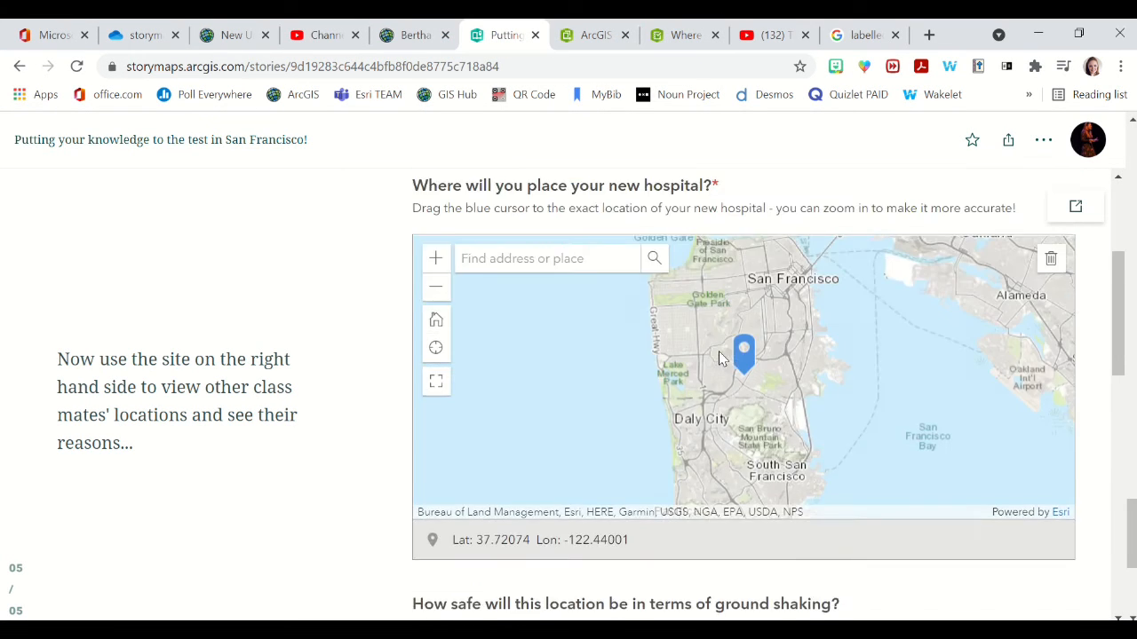
pyautogui.scroll(2, 251, 342)
pyautogui.scroll(10, 251, 342)
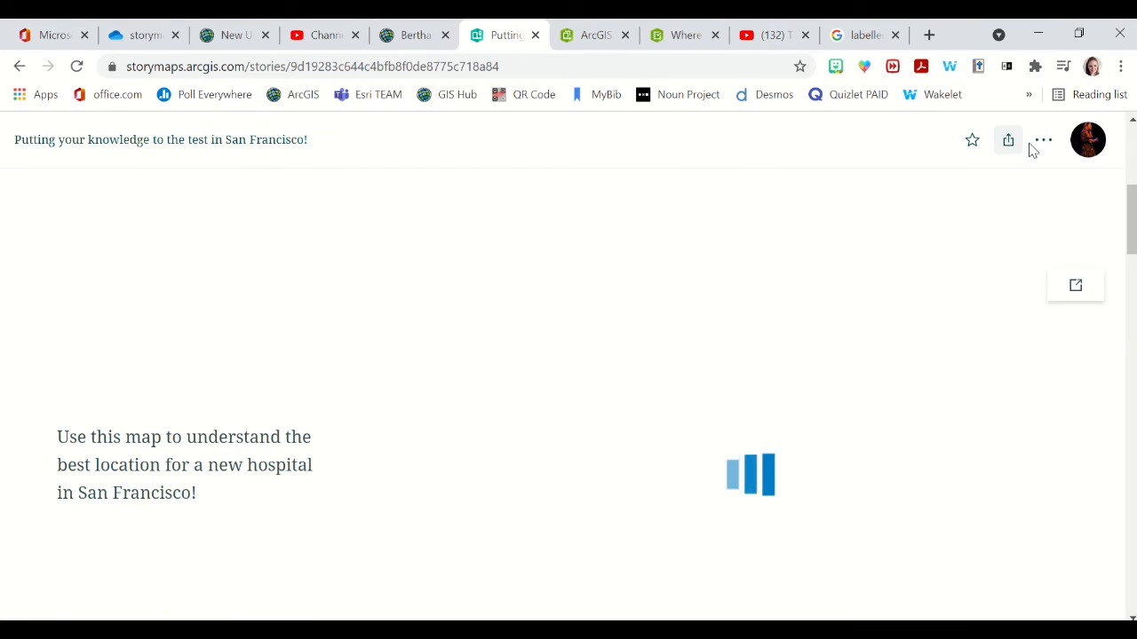
# Reopen the published story for editing and enable the optional Navigation section in its design settings
pyautogui.click(1039, 144)
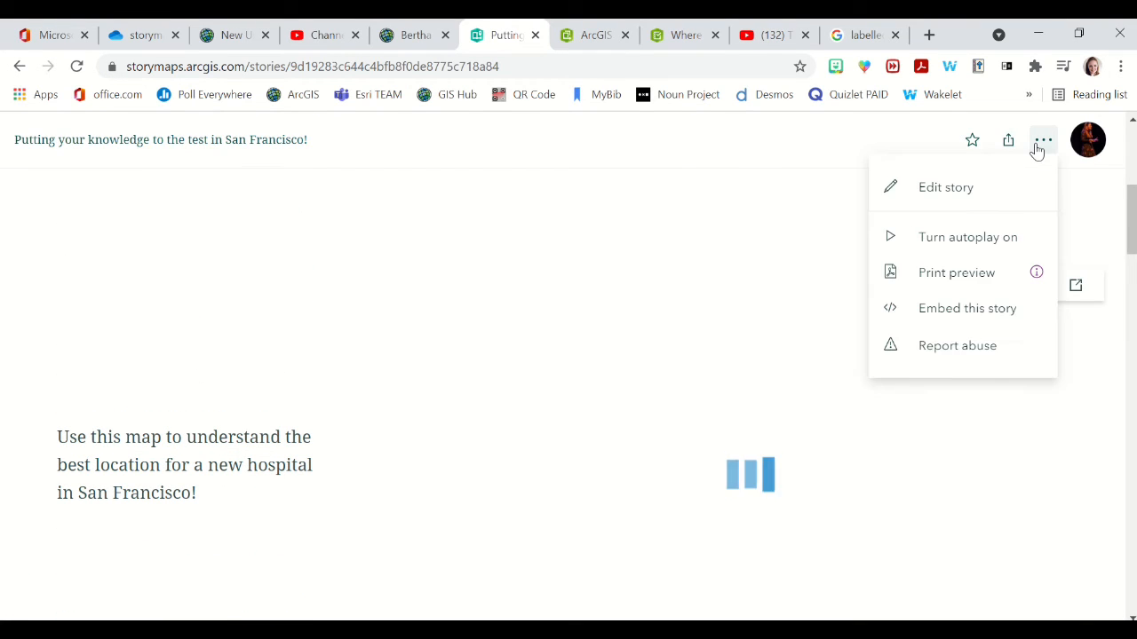
pyautogui.click(957, 186)
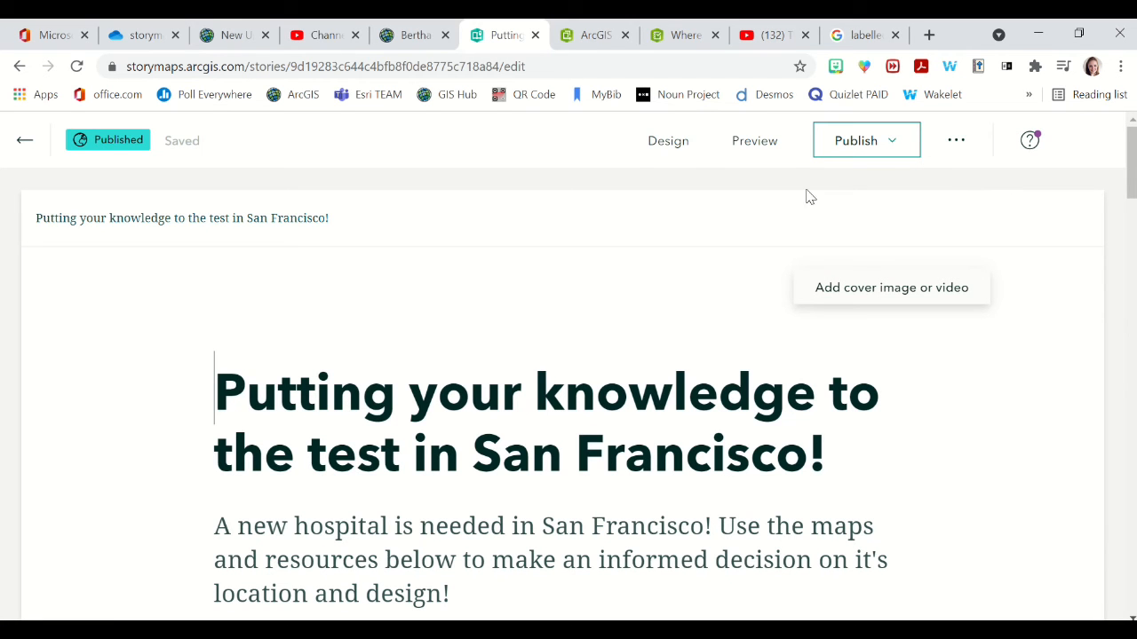
pyautogui.click(668, 142)
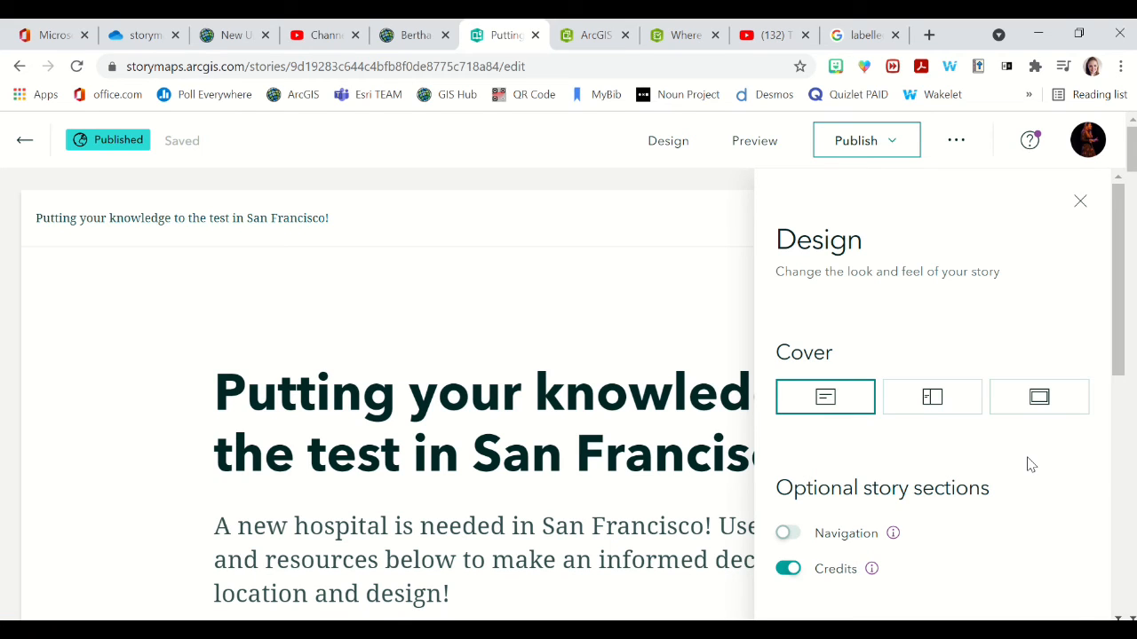
pyautogui.scroll(-3, 1030, 465)
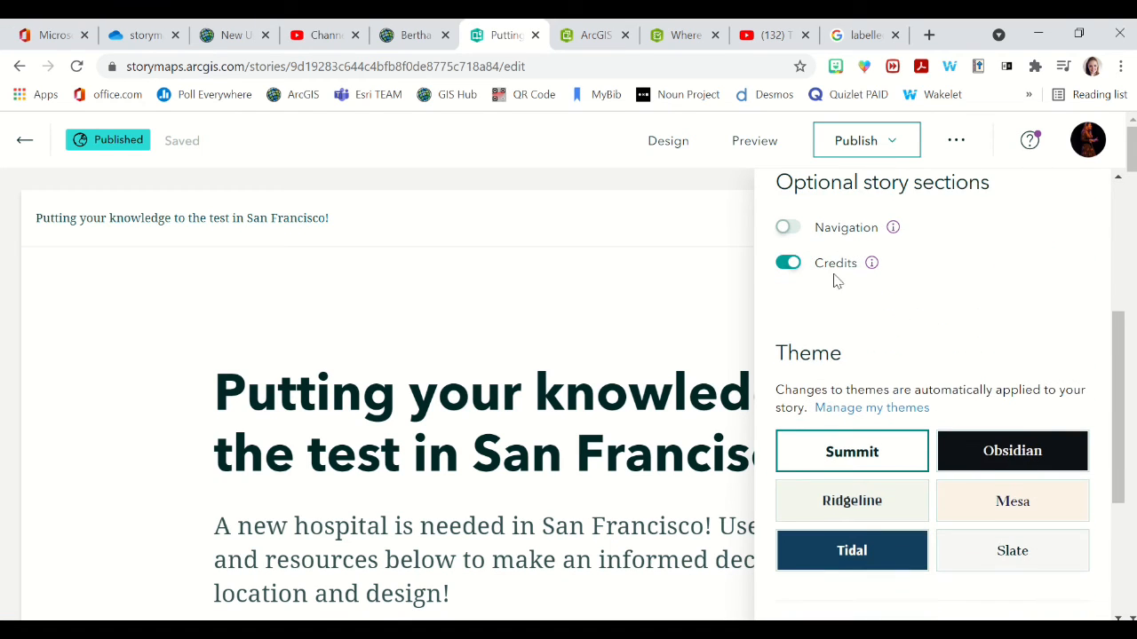
pyautogui.click(785, 227)
pyautogui.scroll(-10, 177, 465)
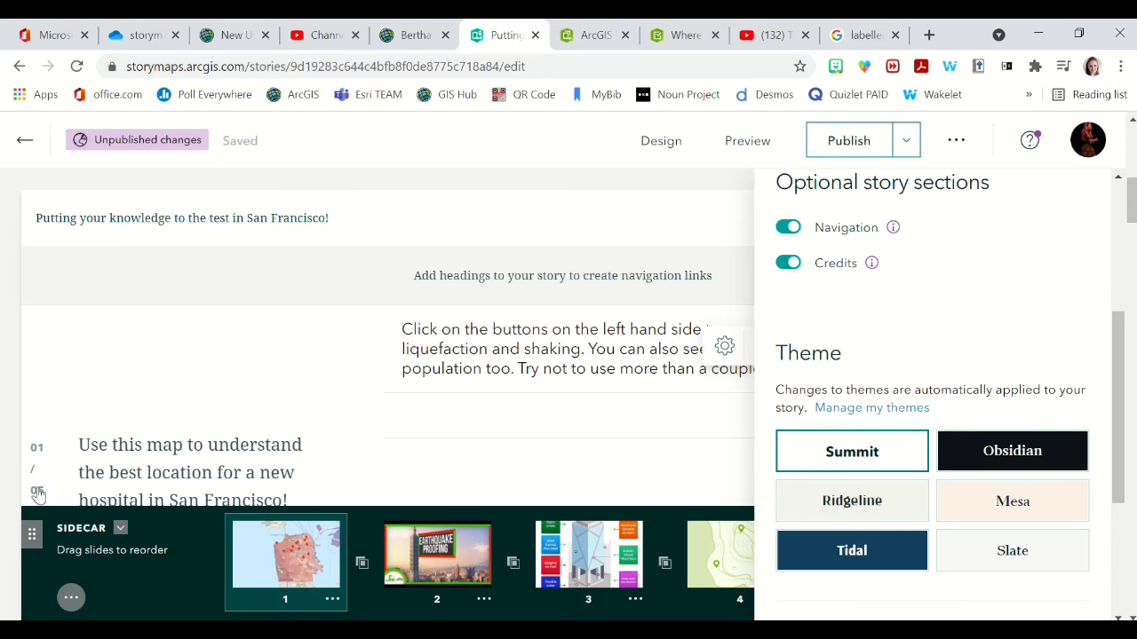
# Apply the Ridgeline theme to the story and bring the logo customization options into view
pyautogui.scroll(-1, 968, 288)
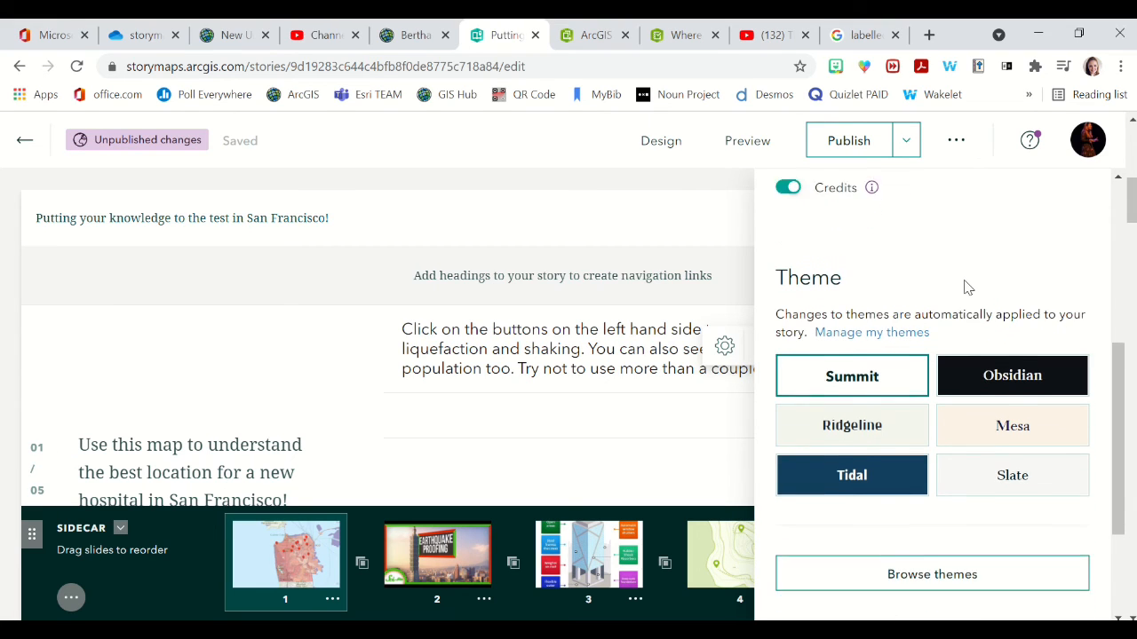
pyautogui.click(822, 414)
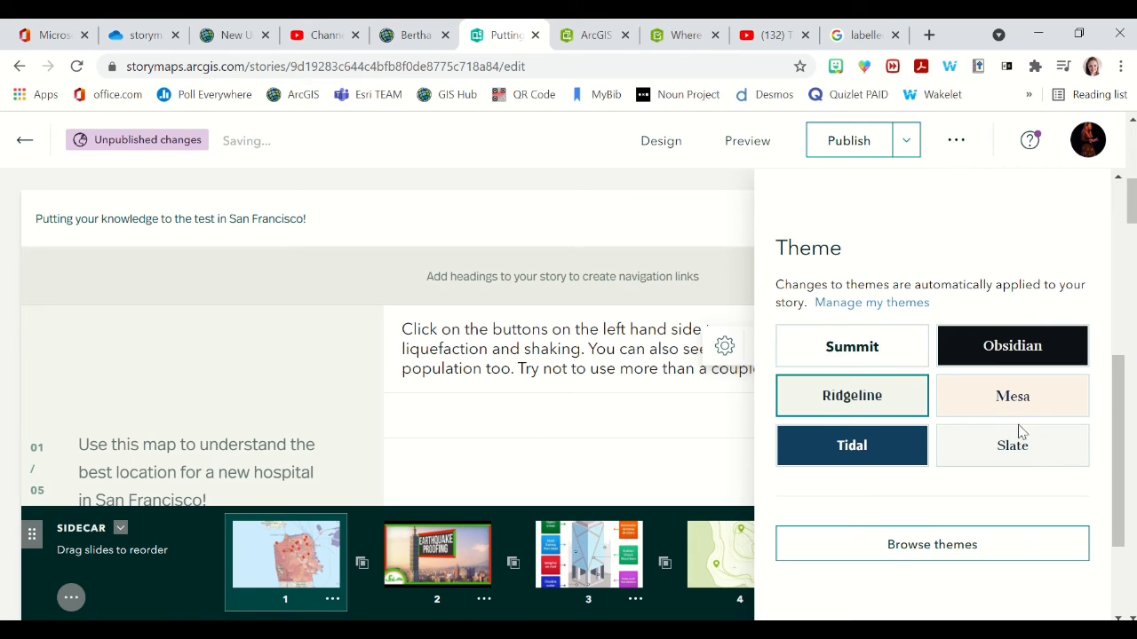
pyautogui.scroll(-2, 955, 487)
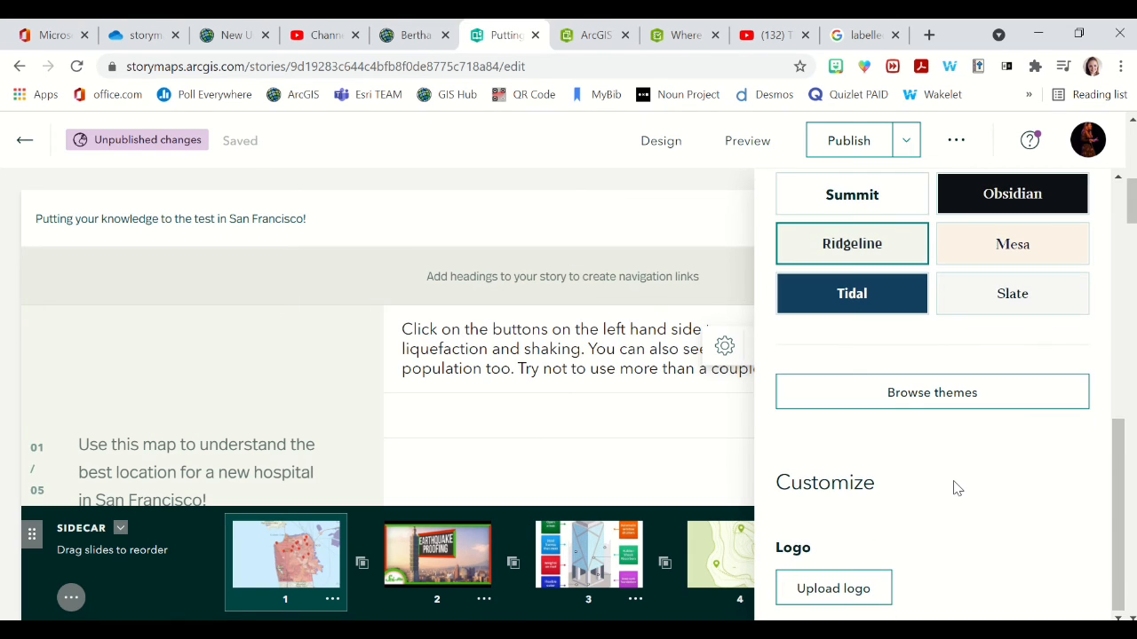
# Look over the personal themes on the theme management page and return to the story editor
pyautogui.scroll(3, 934, 314)
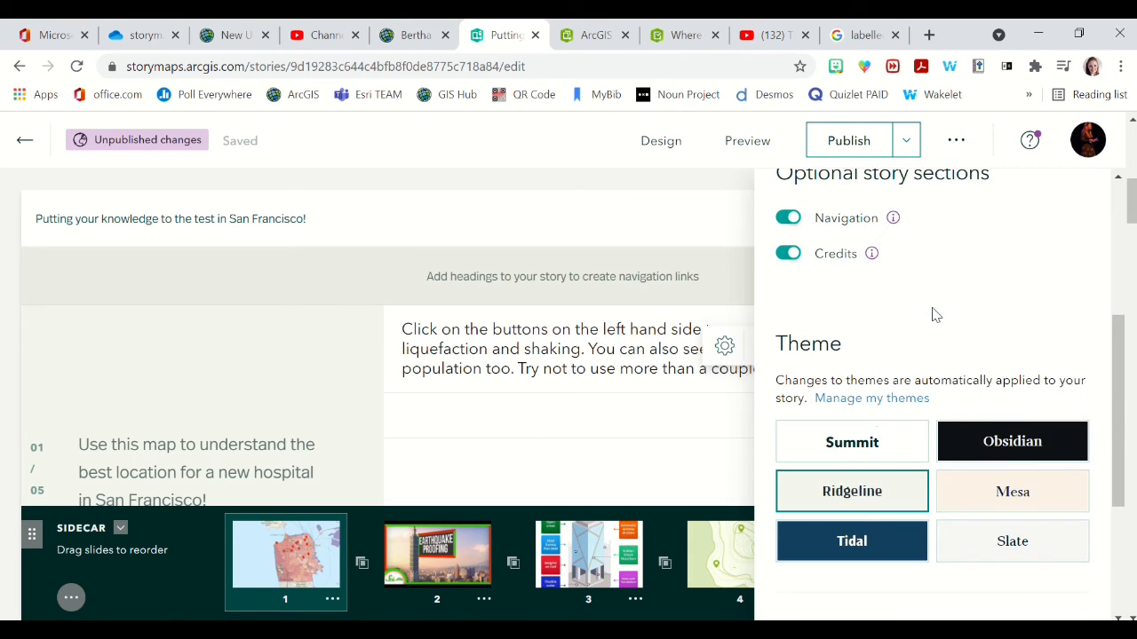
pyautogui.click(873, 399)
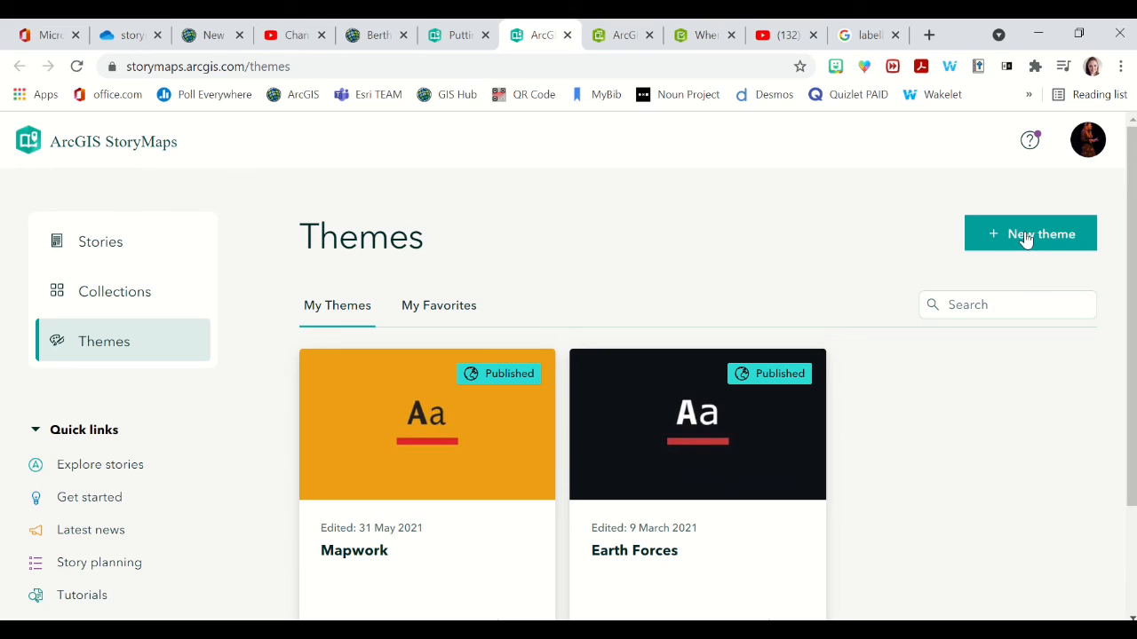
pyautogui.click(460, 36)
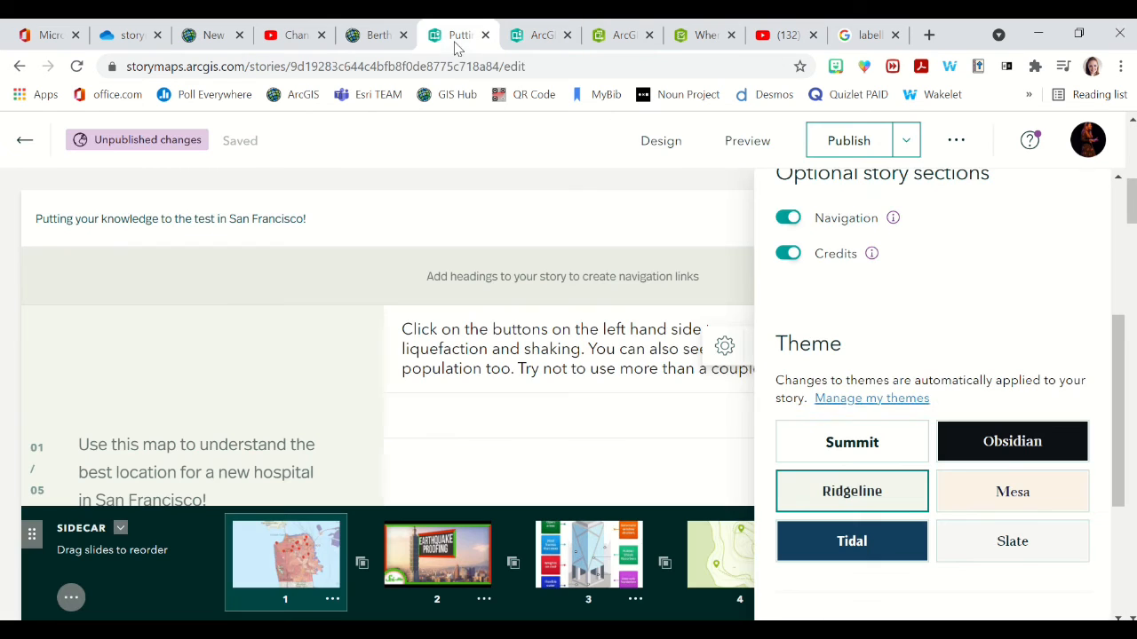
# Apply the Earth Forces theme from the personal themes to the story and close the design settings
pyautogui.scroll(-3, 1020, 453)
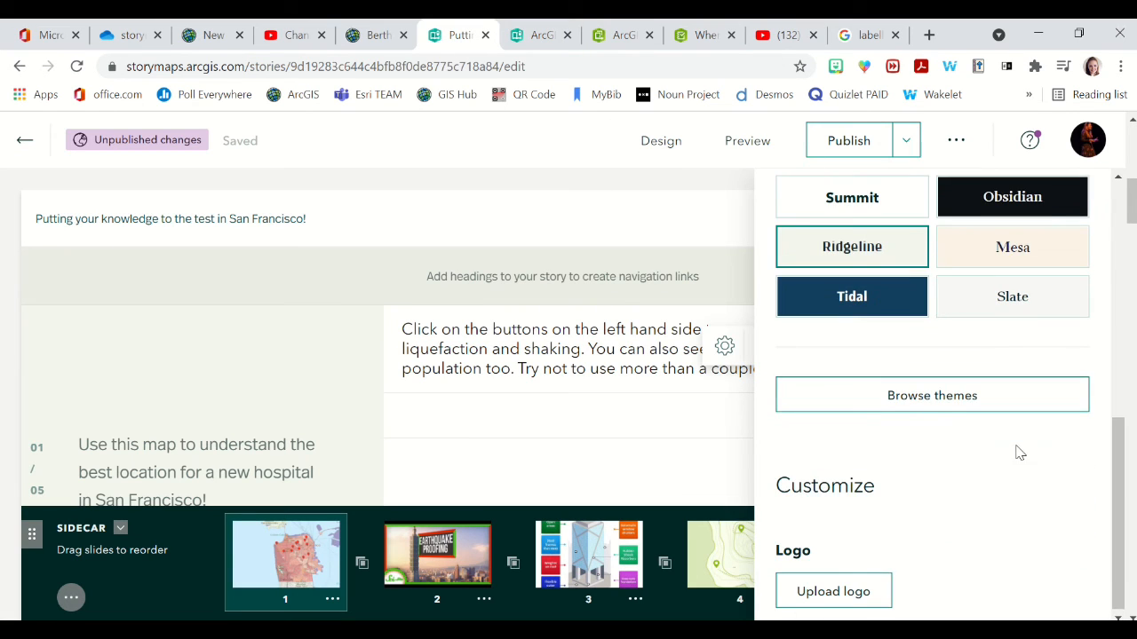
pyautogui.click(928, 405)
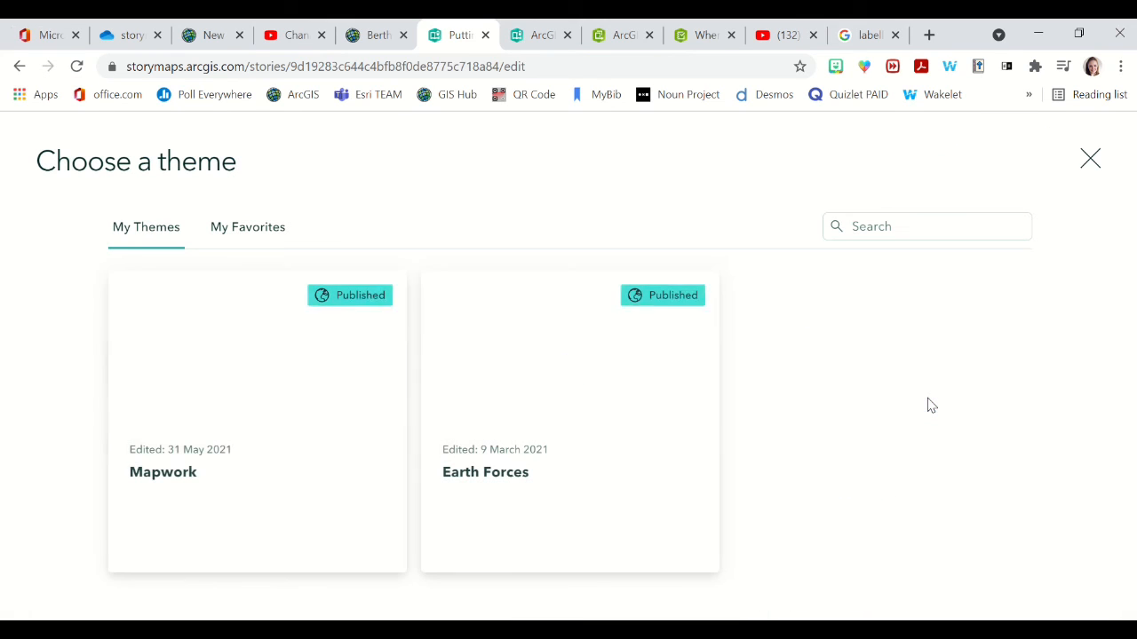
pyautogui.click(520, 376)
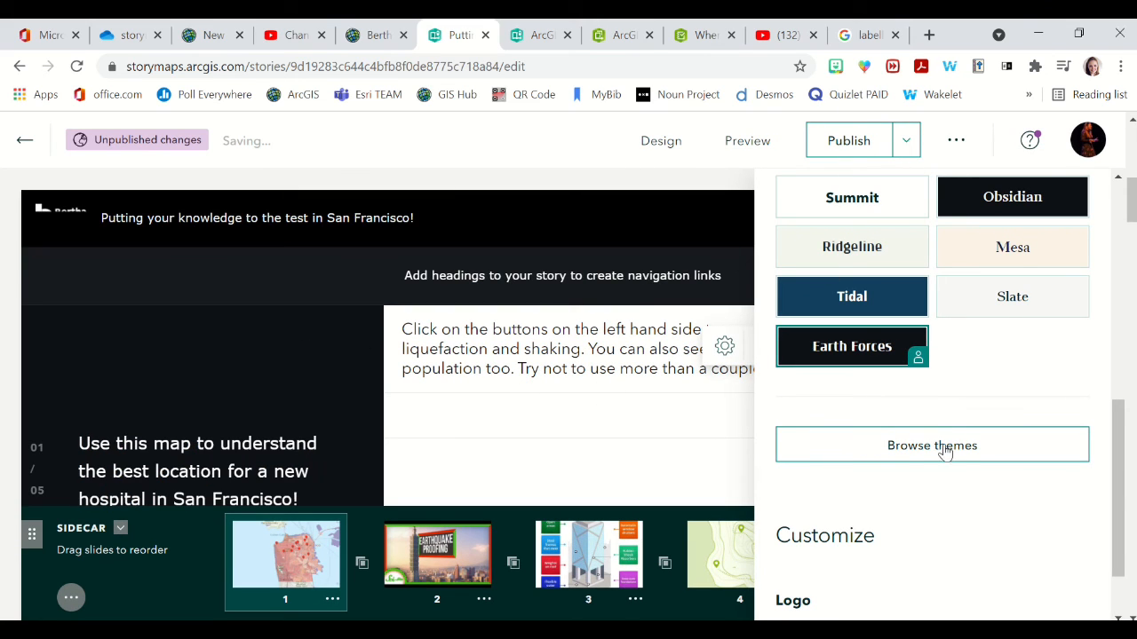
pyautogui.scroll(5, 231, 396)
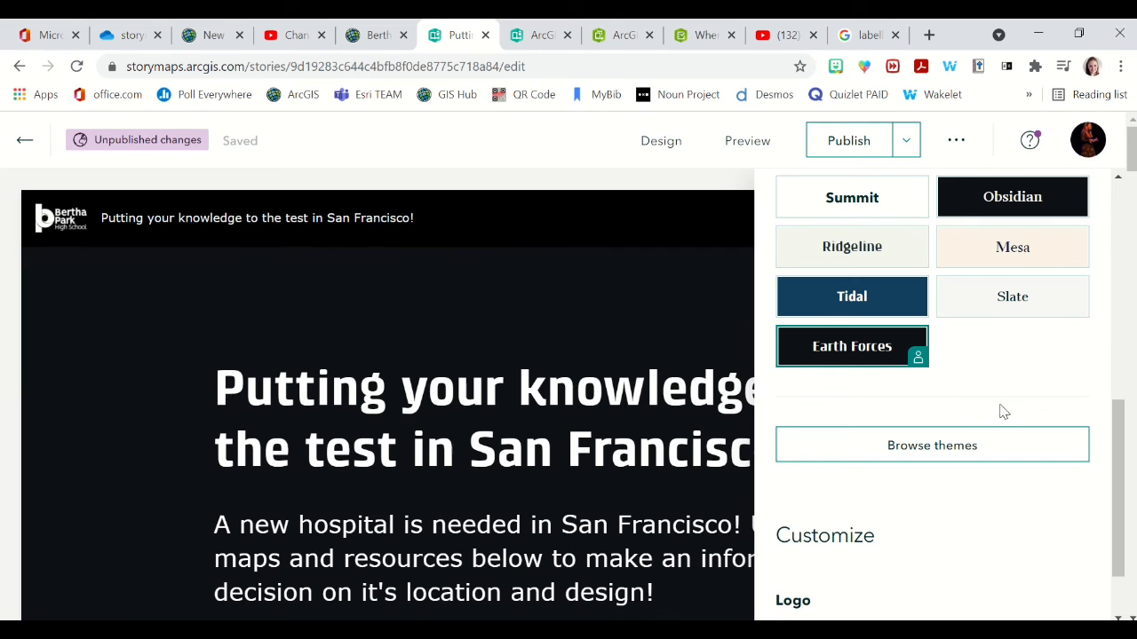
pyautogui.click(651, 148)
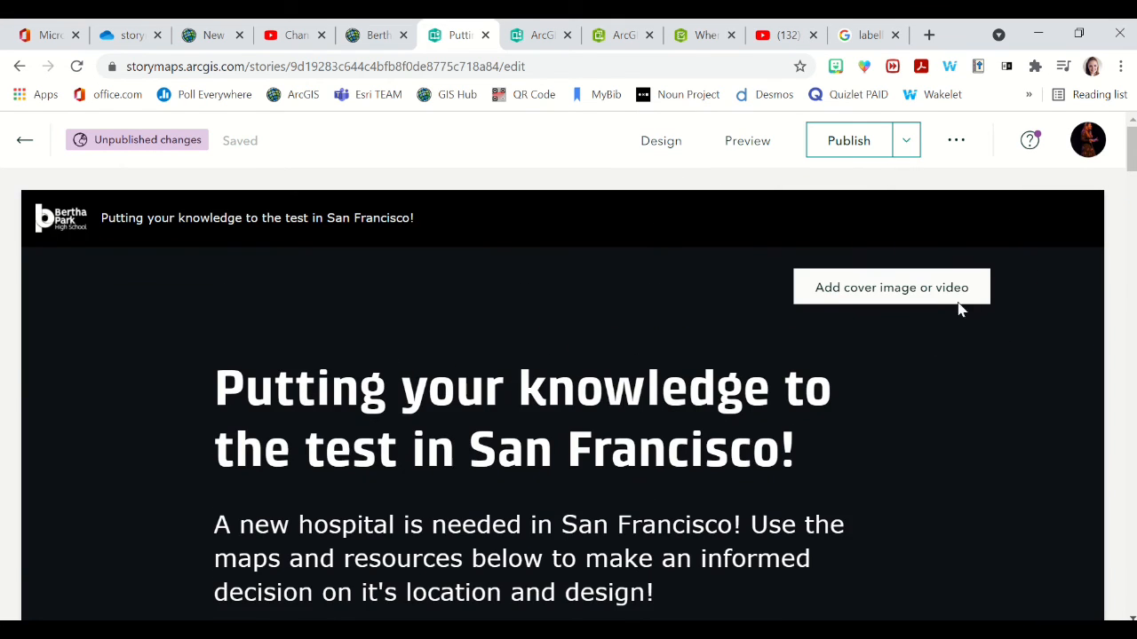
# Add the recent picture file "san fran" as the story's cover image
pyautogui.click(943, 302)
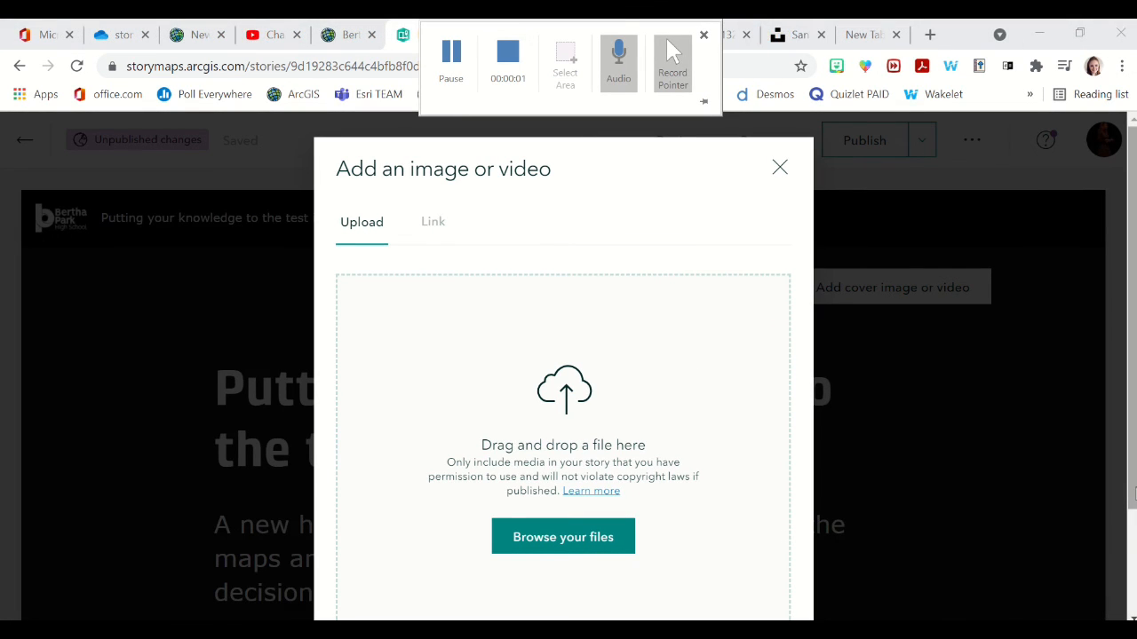
pyautogui.click(522, 543)
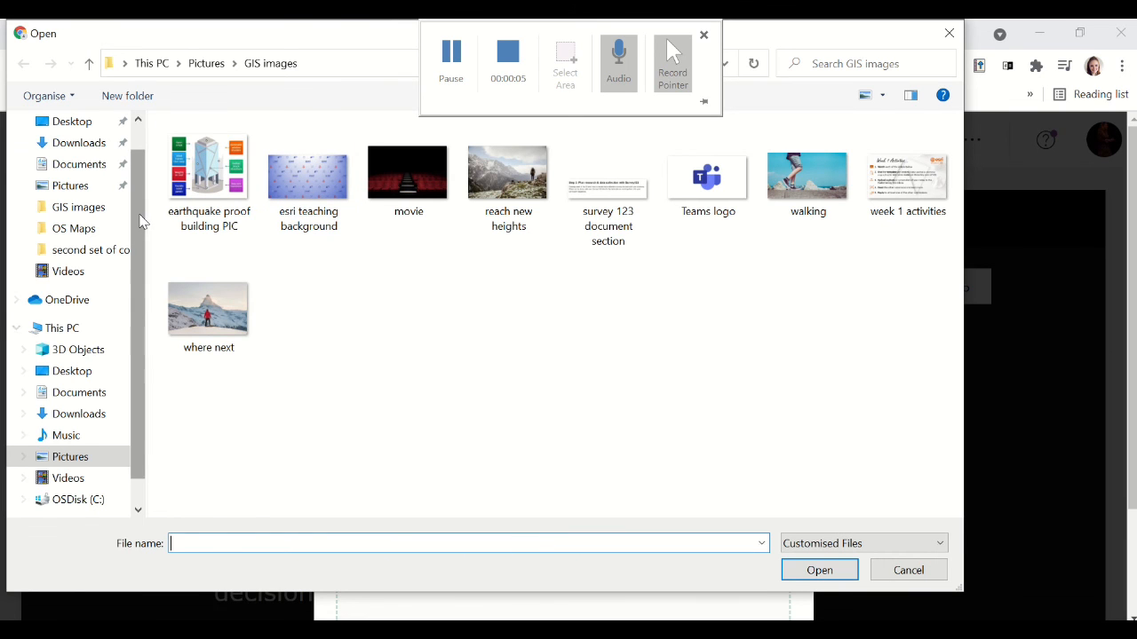
pyautogui.scroll(1, 127, 178)
pyautogui.click(75, 135)
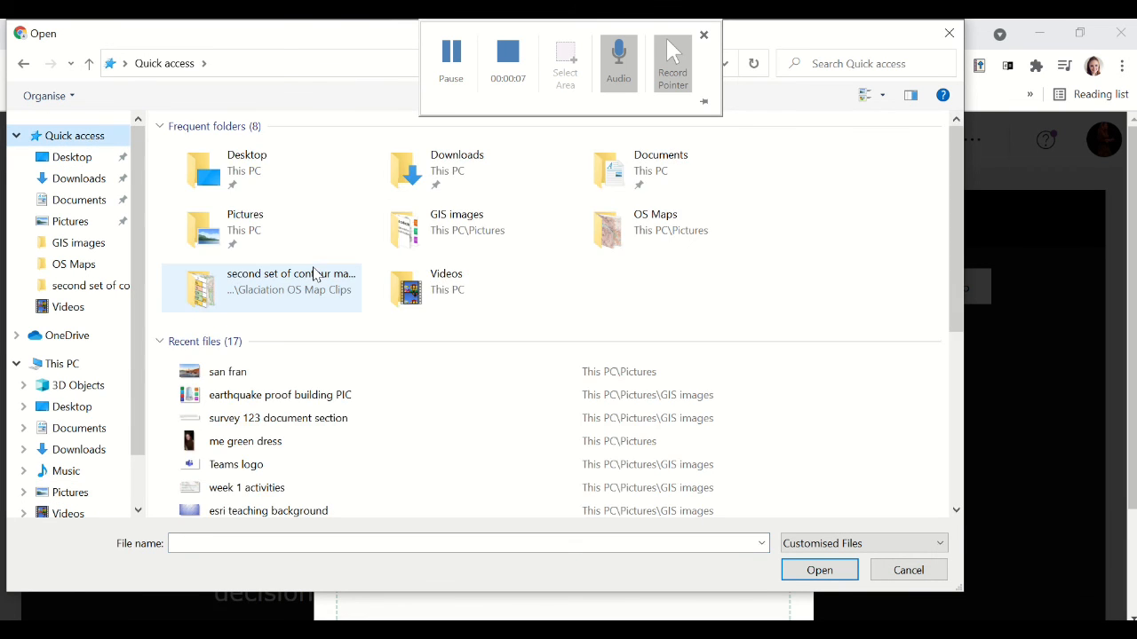
pyautogui.click(239, 371)
pyautogui.click(819, 571)
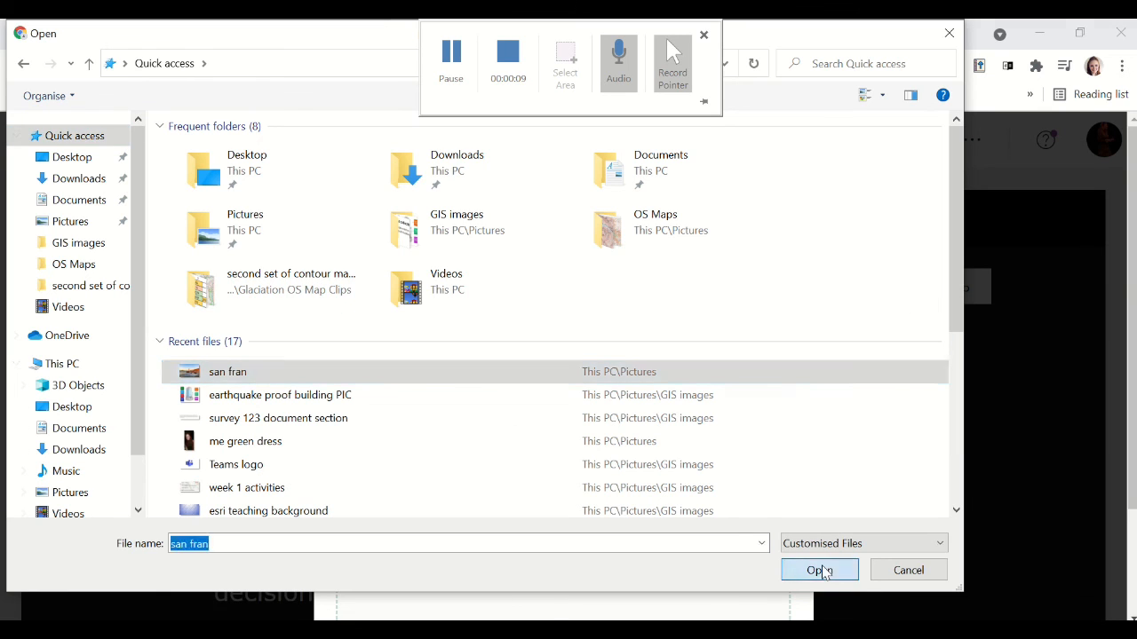
pyautogui.scroll(-1, 575, 544)
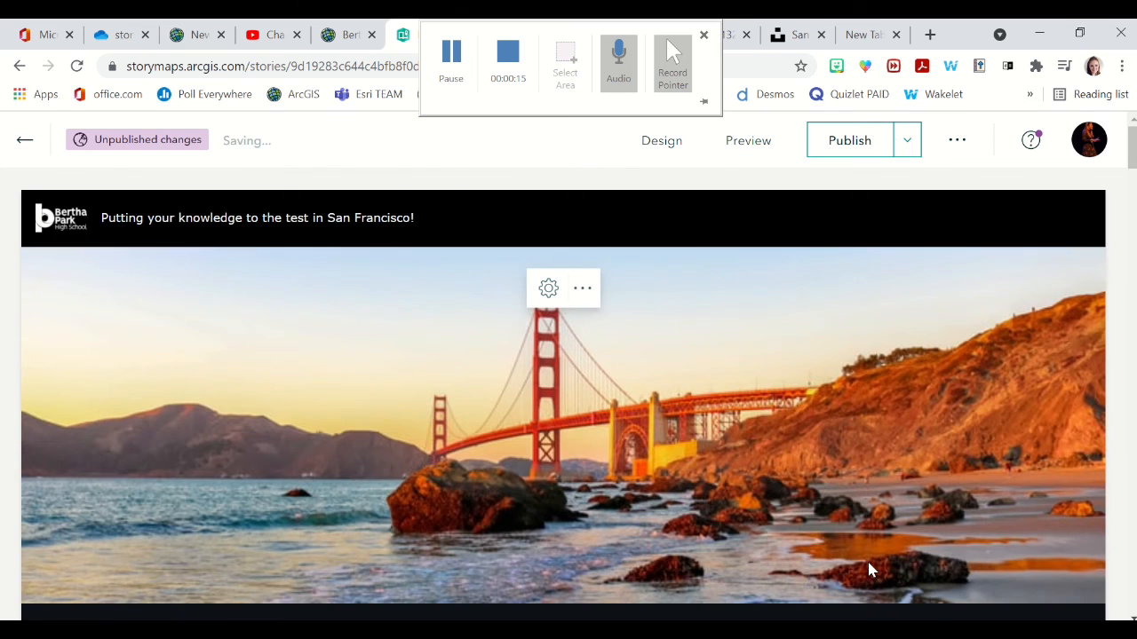
# Review the story's new cover and opening text, and publish the updated story
pyautogui.scroll(-3, 831, 436)
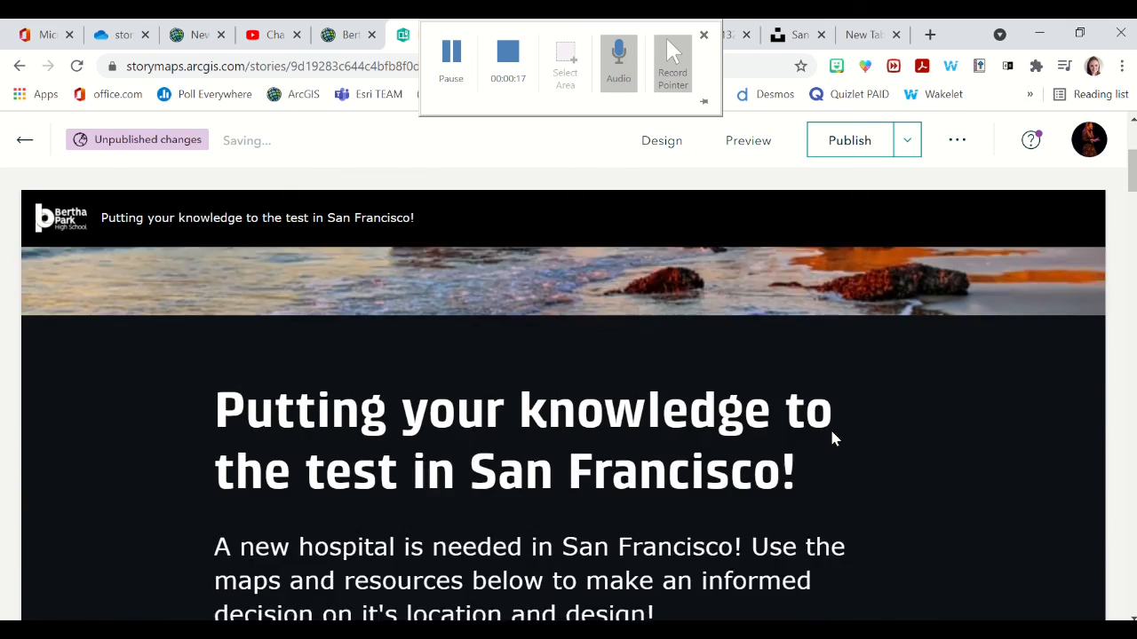
pyautogui.scroll(-5, 833, 433)
pyautogui.scroll(4, 832, 431)
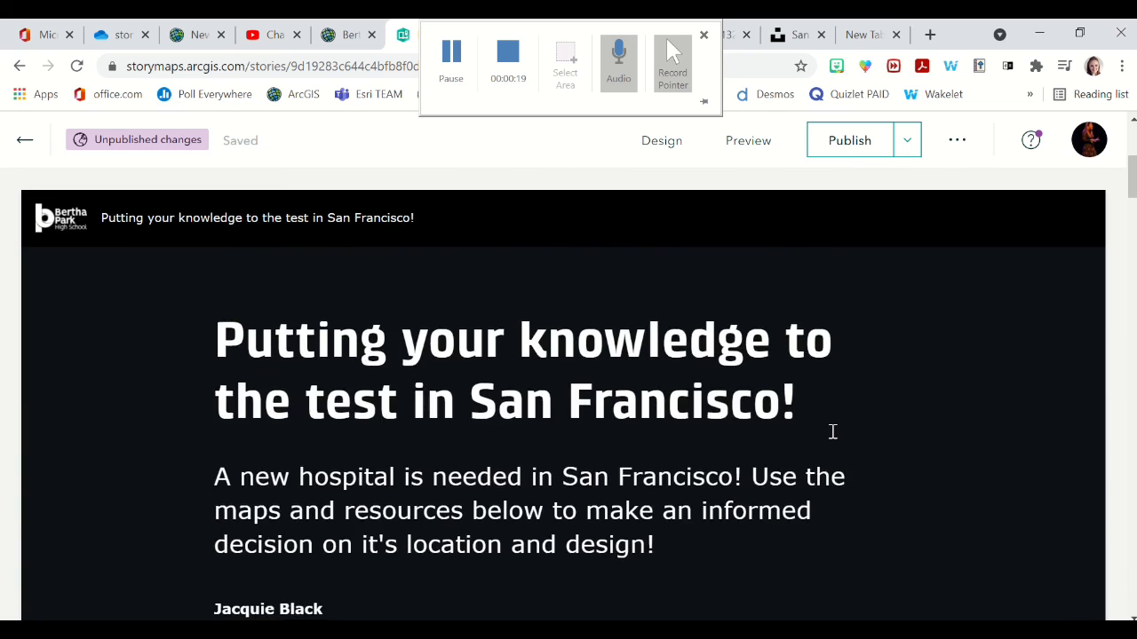
pyautogui.scroll(-3, 831, 432)
pyautogui.scroll(7, 831, 434)
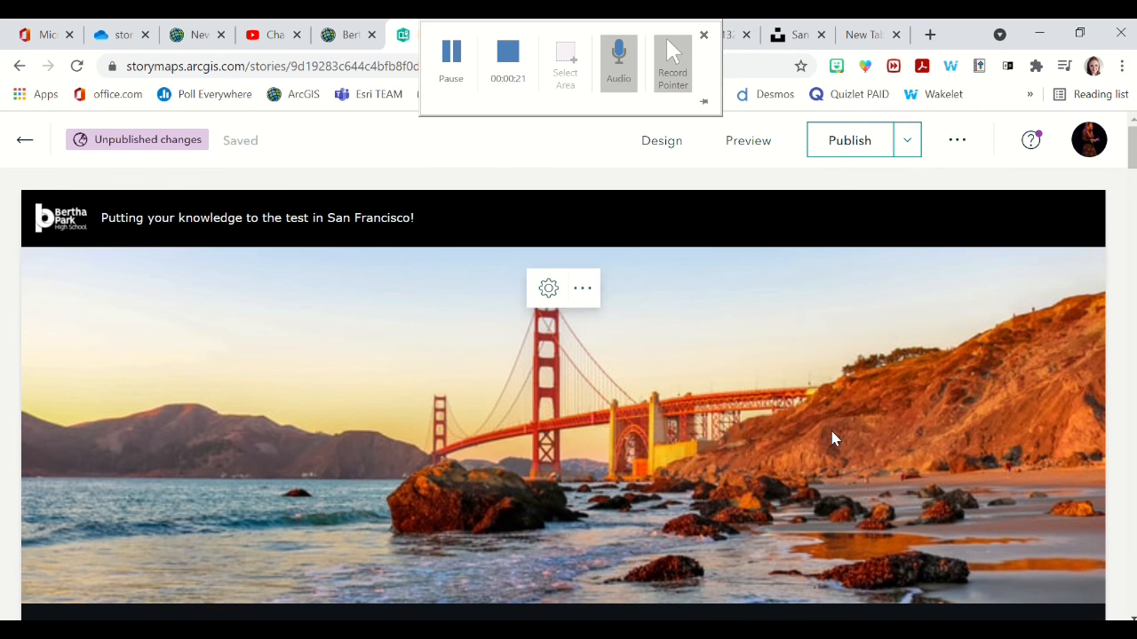
pyautogui.click(827, 146)
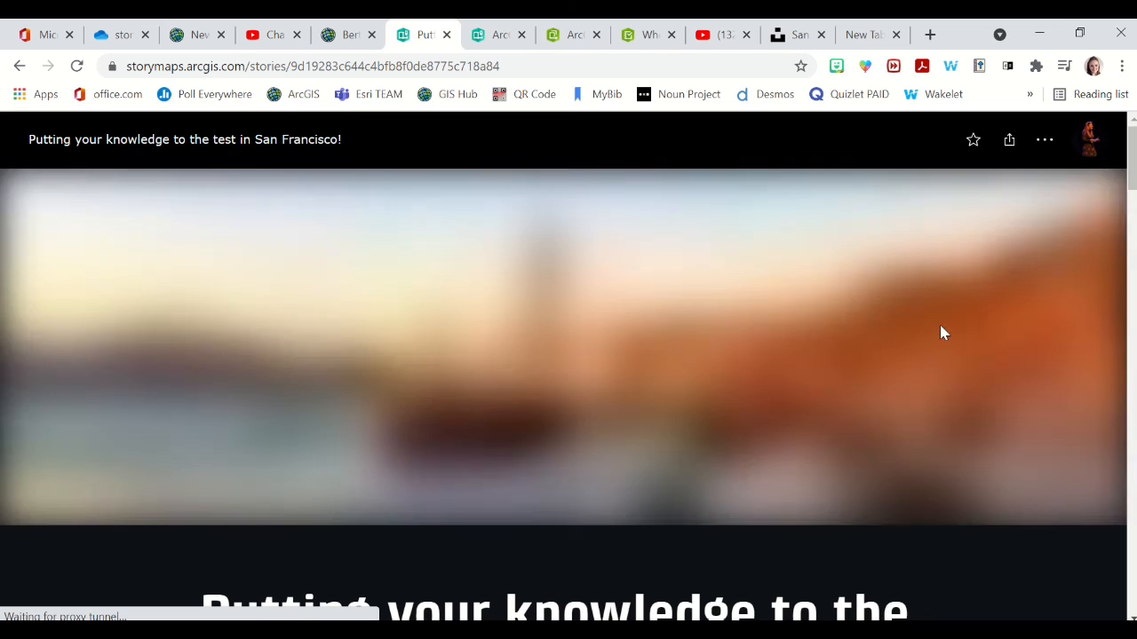
# Look through the published slides as far as the slide 4 survey and copy the story's link for sharing
pyautogui.scroll(-10, 939, 321)
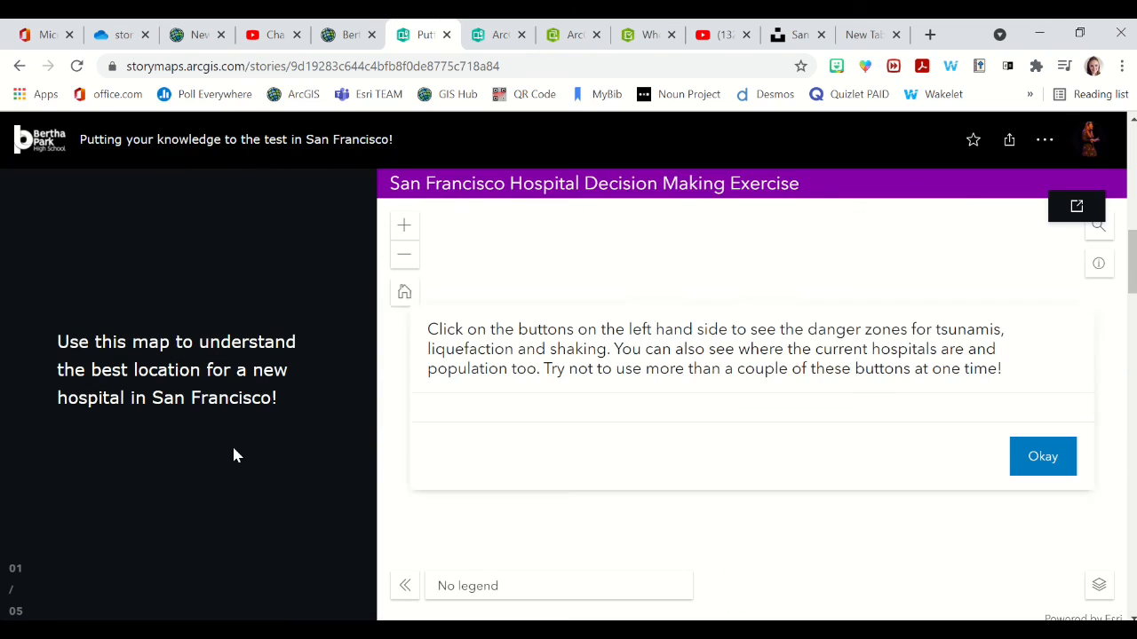
pyautogui.scroll(-3, 234, 453)
pyautogui.scroll(-10, 234, 454)
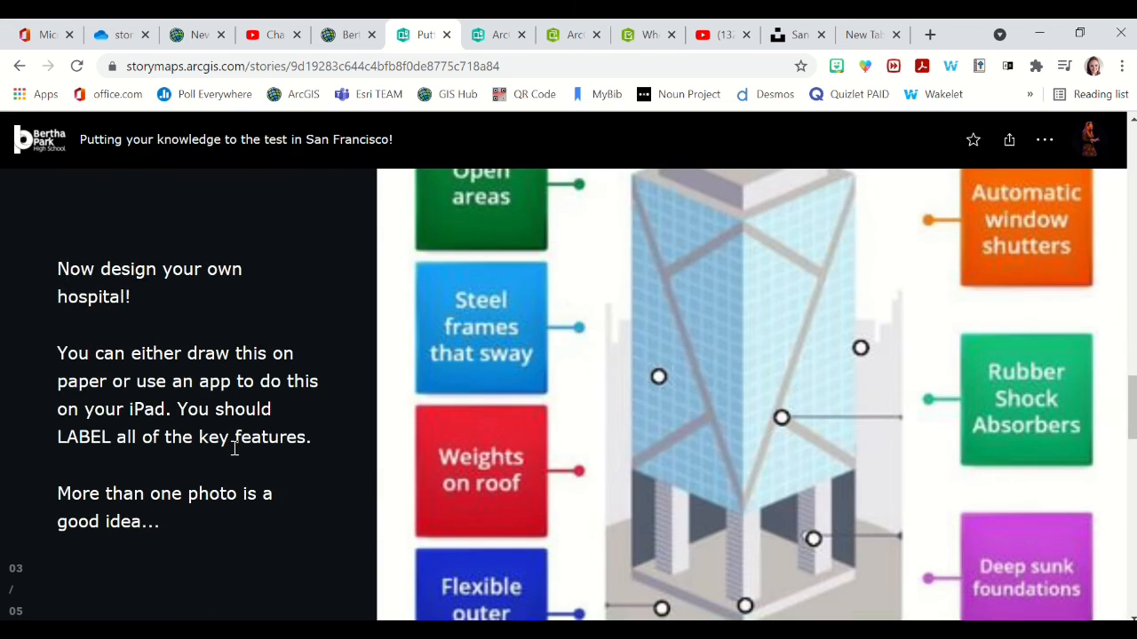
pyautogui.scroll(-5, 233, 455)
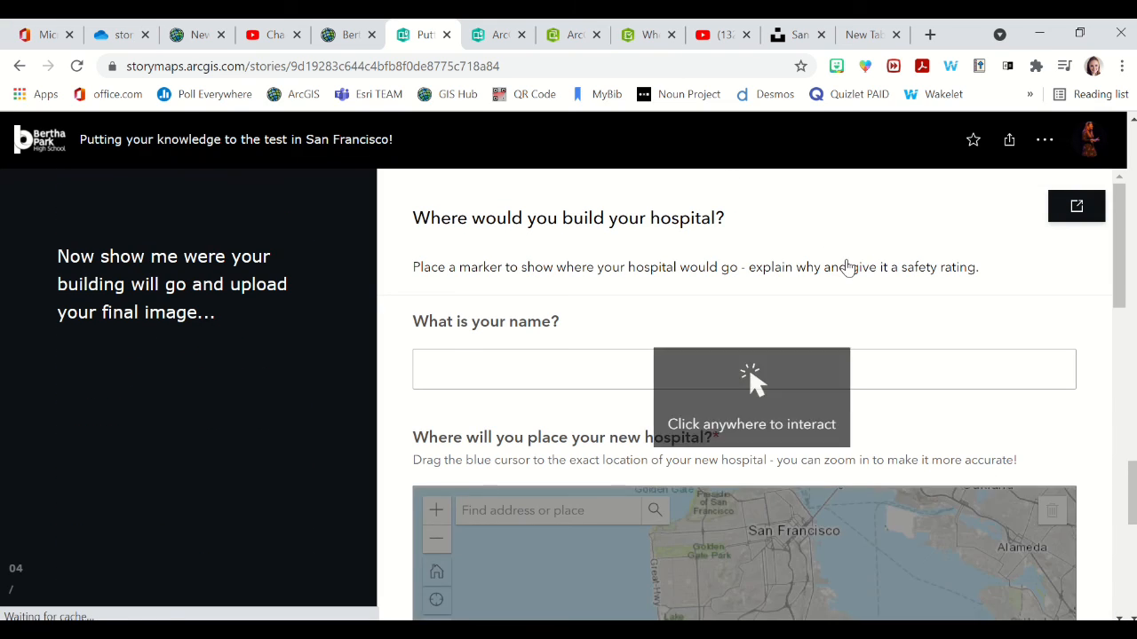
pyautogui.click(1008, 149)
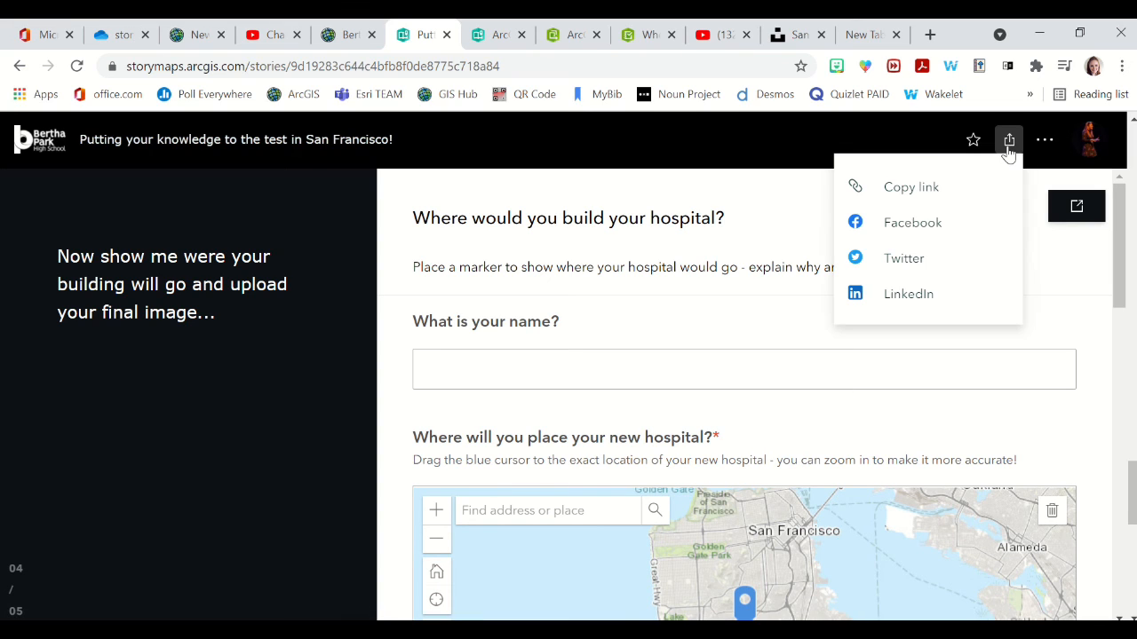
pyautogui.click(924, 195)
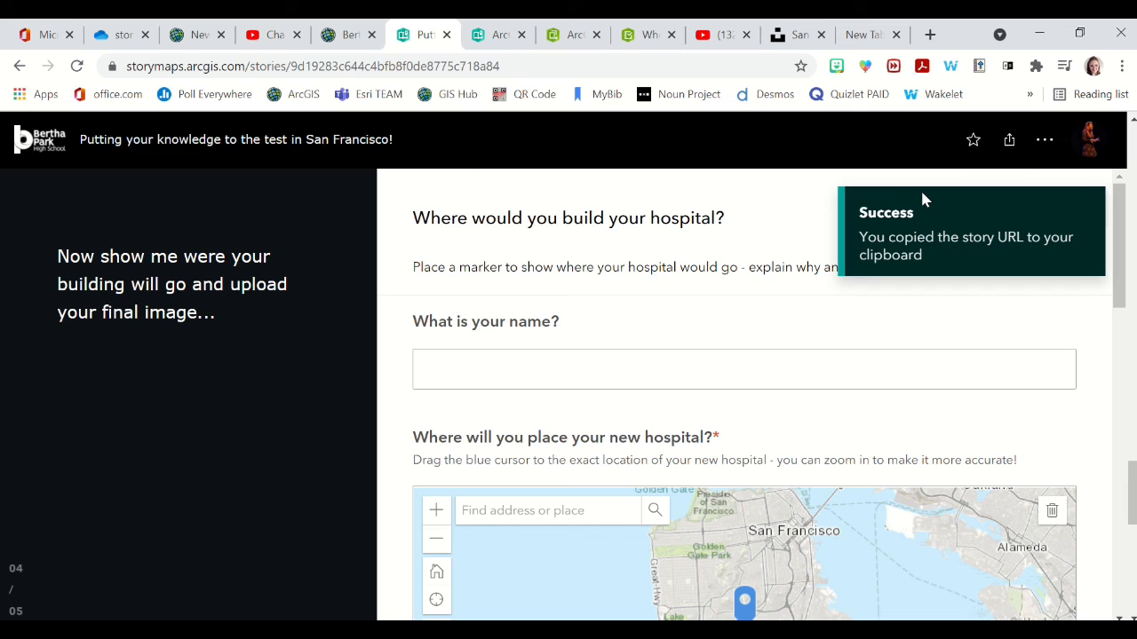